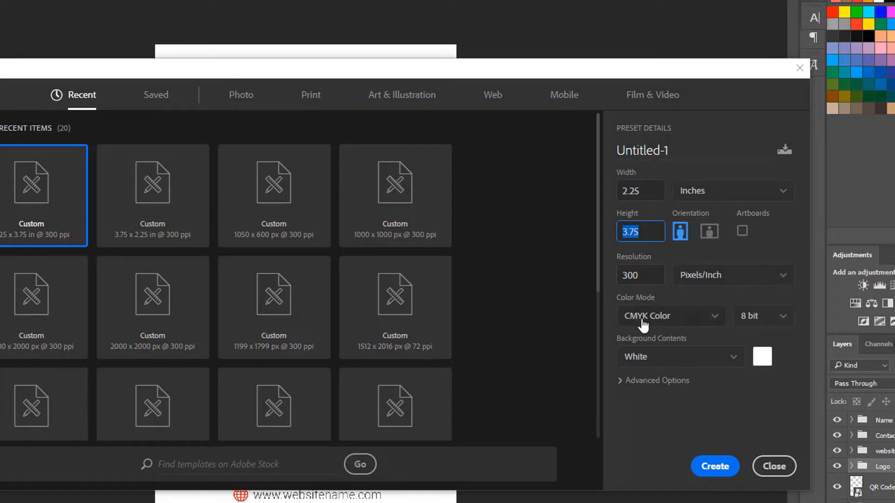
Create a 2.25 x 3.75 inch, 300 ppi CMYK document with a white background and add a white Solid Color fill layer
{"action": "left_click", "coordinate": [717, 465]}
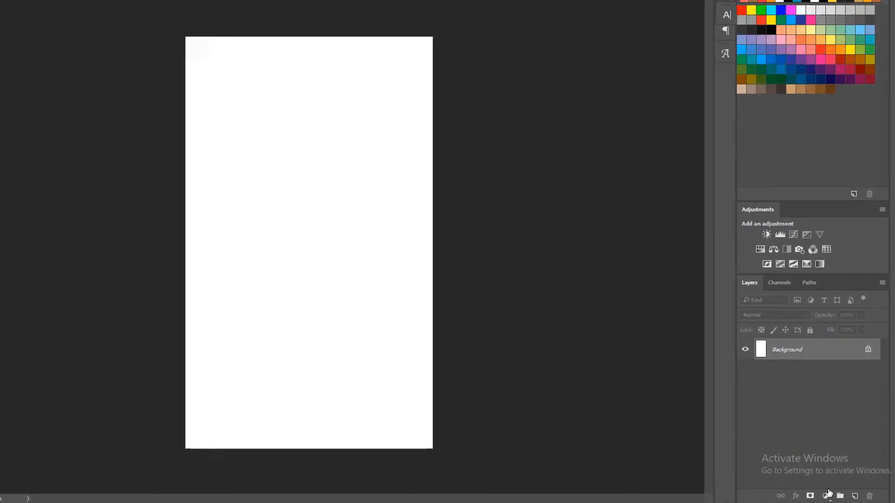
{"action": "left_click", "coordinate": [828, 497]}
{"action": "left_click", "coordinate": [850, 262]}
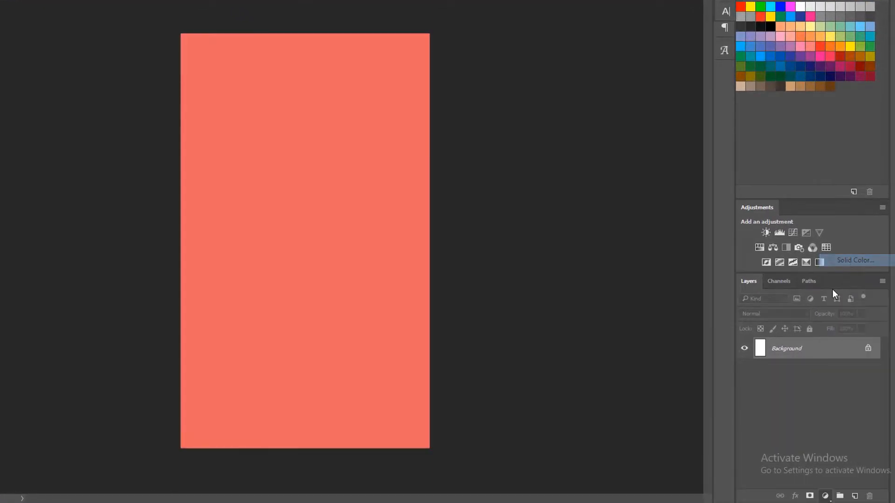
{"action": "left_click_drag", "start_coordinate": [662, 354], "coordinate": [605, 285]}
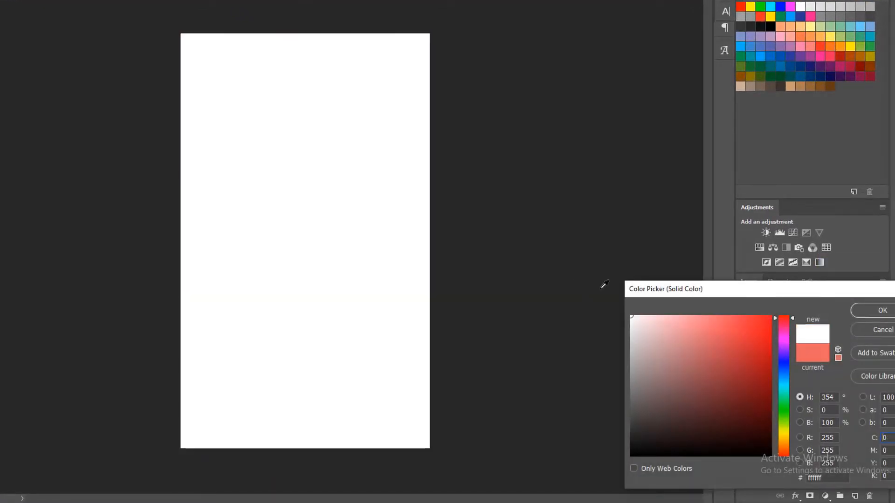
{"action": "left_click", "coordinate": [882, 310]}
Delete the layer mask from the white color fill layer
{"action": "right_click", "coordinate": [790, 355]}
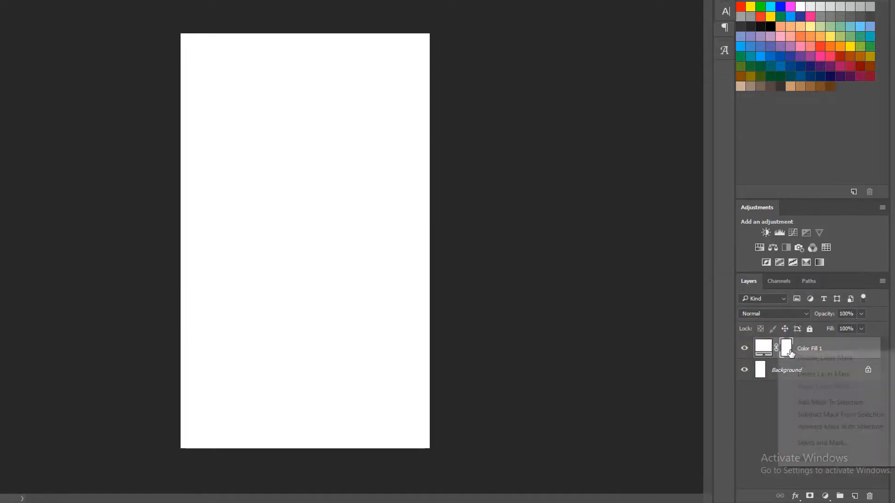
{"action": "left_click", "coordinate": [813, 358]}
{"action": "right_click", "coordinate": [788, 350]}
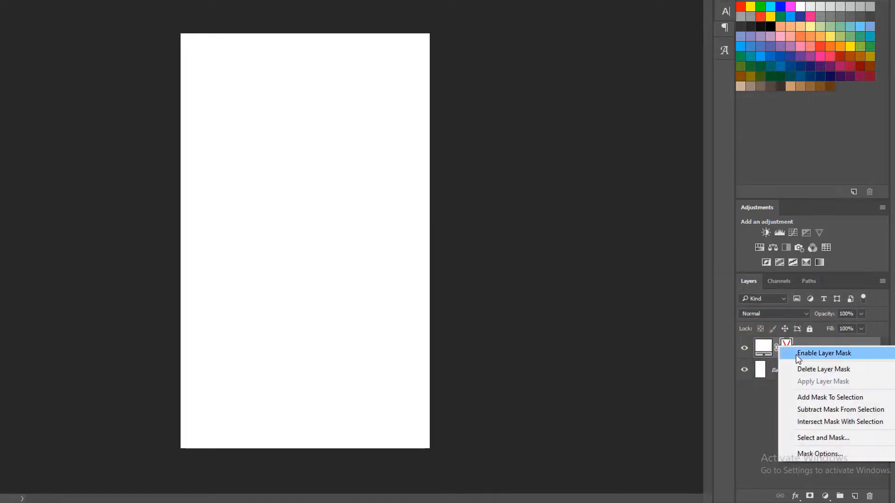
{"action": "left_click", "coordinate": [801, 369]}
Rename the color fill layer to Background and delete the original locked background layer
{"action": "double_click", "coordinate": [794, 349]}
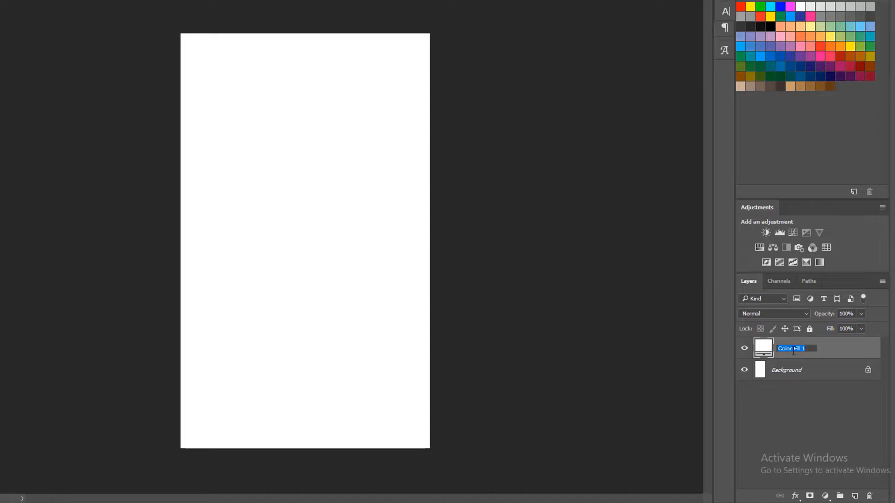
{"action": "type", "text": "Background"}
{"action": "key", "text": "Return"}
{"action": "left_click", "coordinate": [818, 371]}
{"action": "key", "text": "Delete"}
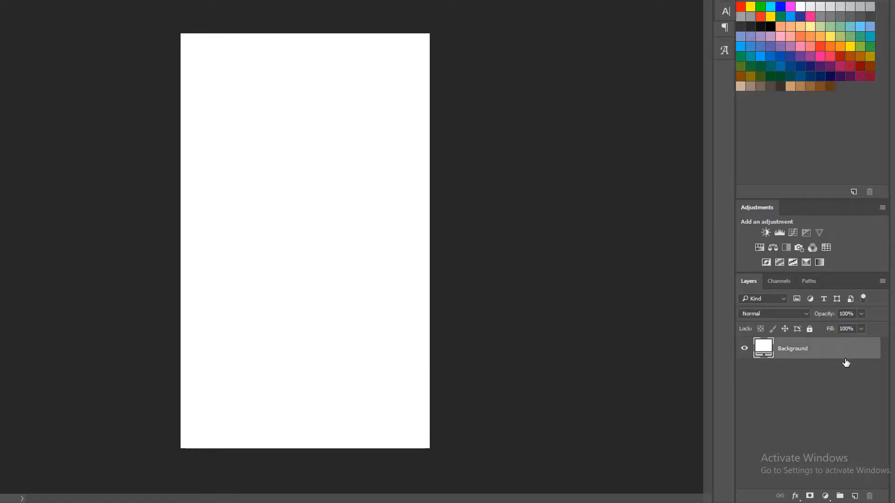
Put the fill layer in a group named Background and collapse the group
{"action": "key", "text": "ctrl+g"}
{"action": "double_click", "coordinate": [787, 345]}
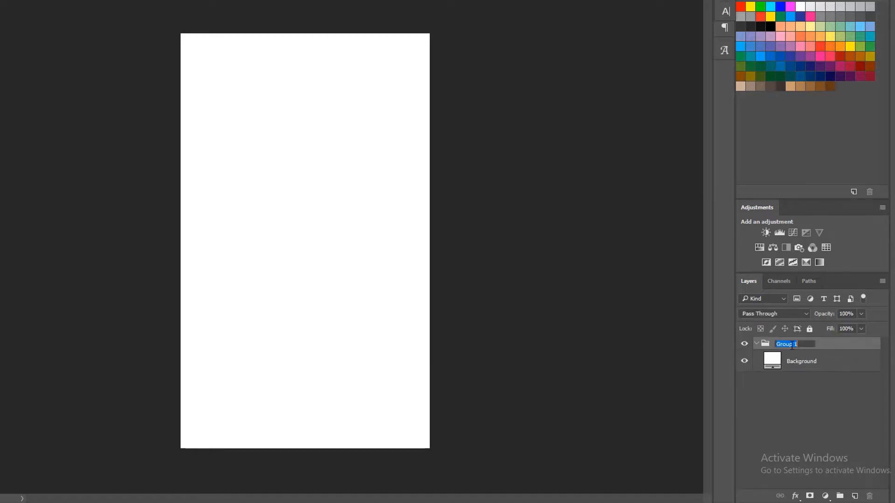
{"action": "type", "text": "Background"}
{"action": "key", "text": "Return"}
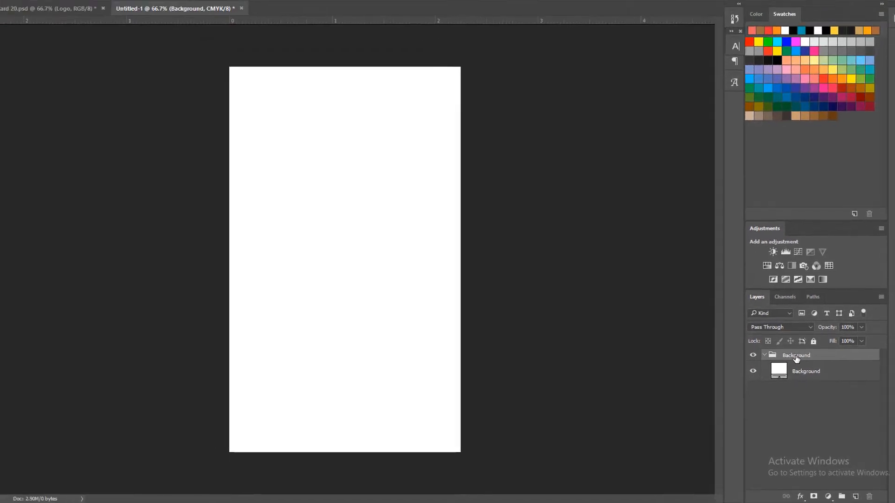
{"action": "left_click", "coordinate": [757, 344]}
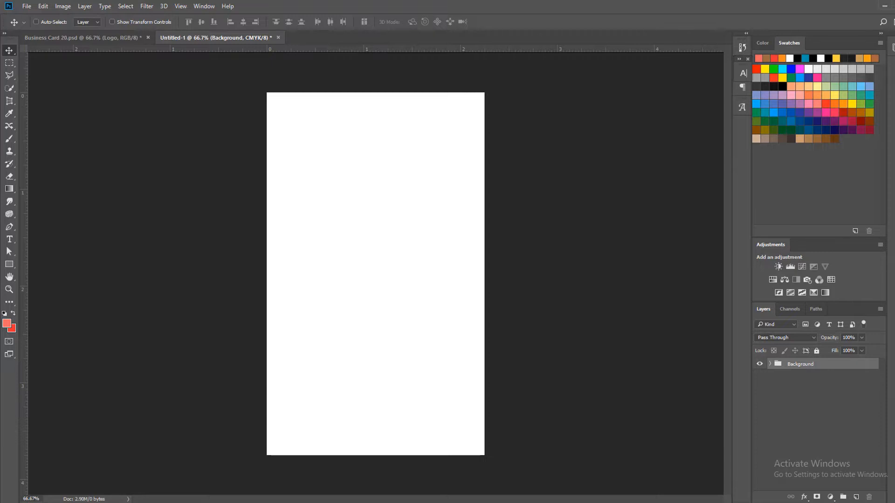
Create a 0.125 x 0.125 inch rectangle shape on the canvas
{"action": "left_click", "coordinate": [9, 265]}
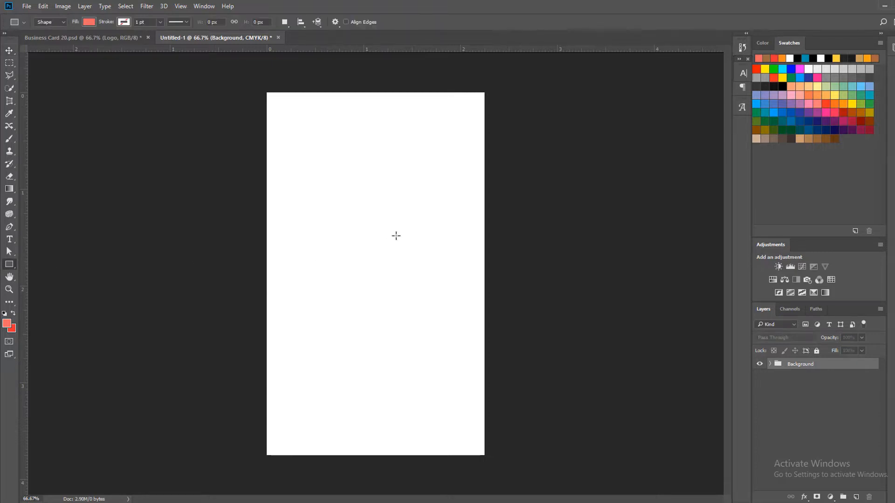
{"action": "left_click", "coordinate": [396, 236]}
{"action": "type", "text": ".1"}
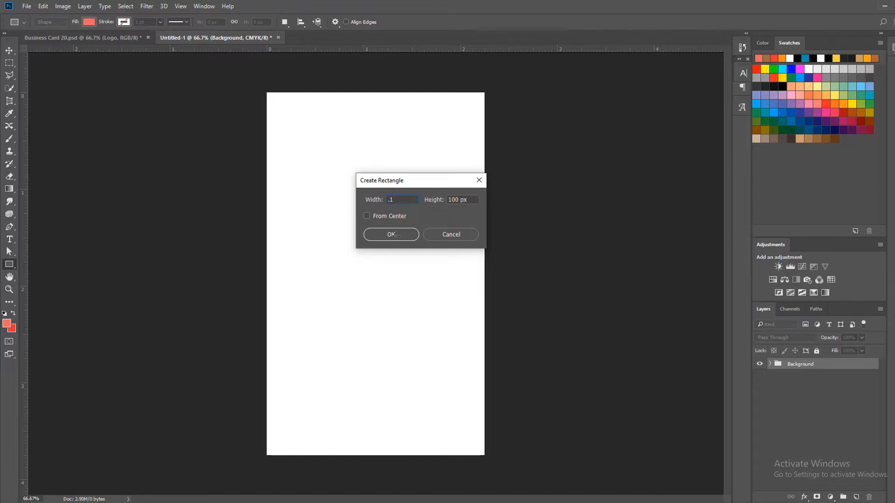
{"action": "type", "text": "25 inch"}
{"action": "key", "text": "Tab"}
{"action": "type", "text": "."}
{"action": "left_click", "coordinate": [395, 234]}
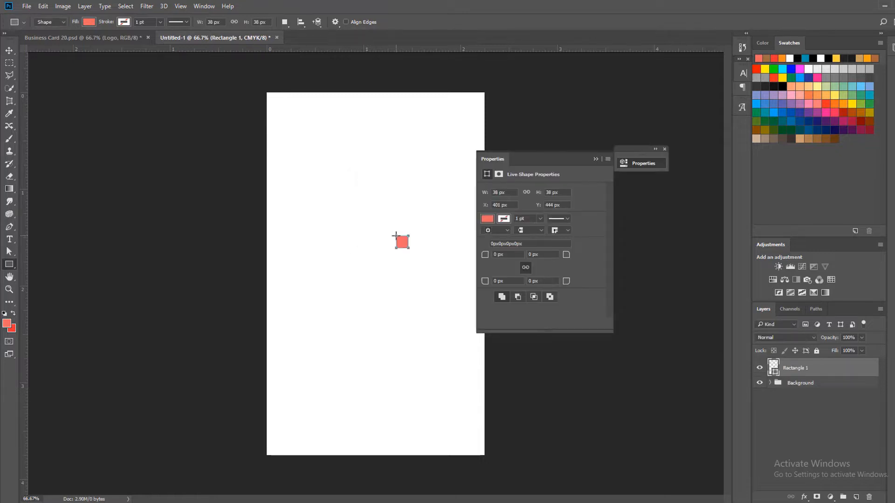
Align the small square to the canvas's top-left corner and place guides along the top and left canvas edges and the square's inner edges
{"action": "key", "text": "ctrl+a"}
{"action": "key", "text": "v"}
{"action": "left_click", "coordinate": [189, 21]}
{"action": "left_click", "coordinate": [230, 21]}
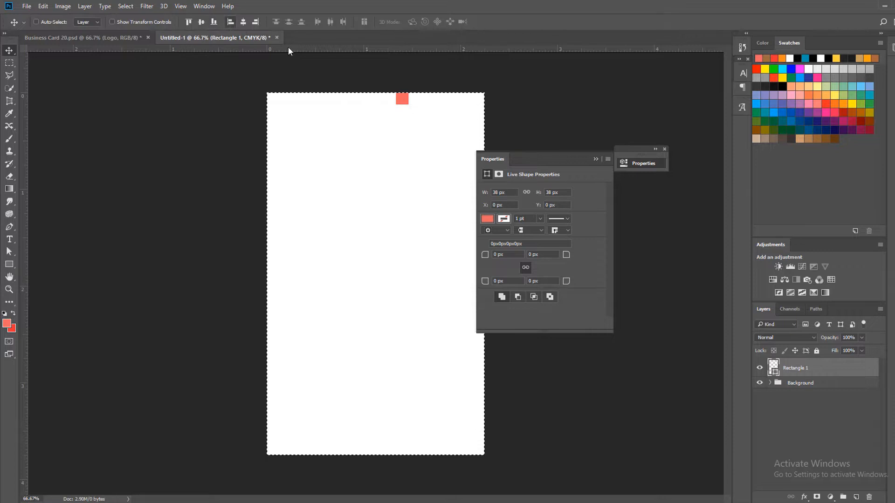
{"action": "left_click_drag", "start_coordinate": [323, 52], "coordinate": [335, 92]}
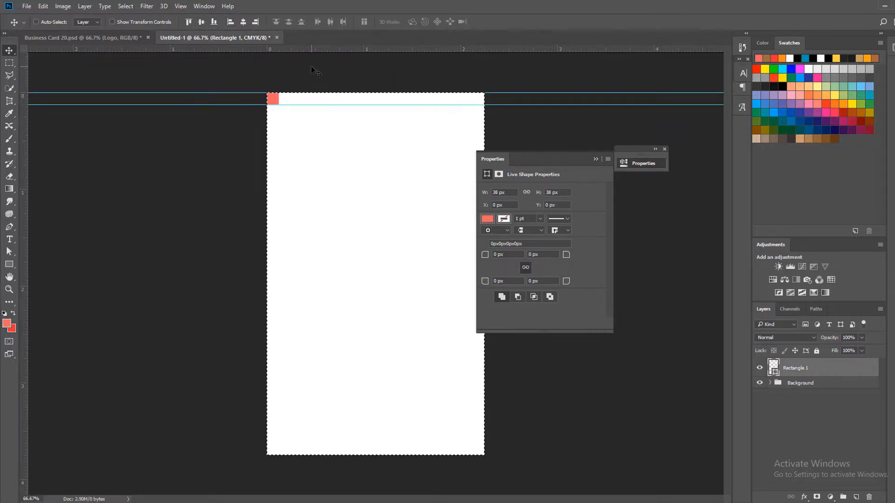
{"action": "left_click_drag", "start_coordinate": [24, 224], "coordinate": [267, 223]}
{"action": "left_click_drag", "start_coordinate": [24, 225], "coordinate": [278, 223]}
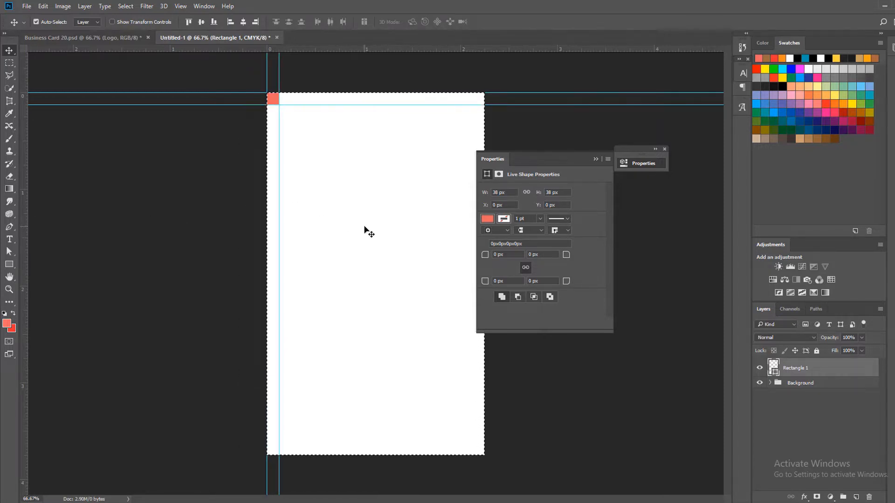
Align the square to the canvas's bottom-right corner, add guides at both canvas edges and the square's inner edges, and clear the selection
{"action": "left_click", "coordinate": [255, 22]}
{"action": "left_click", "coordinate": [214, 22]}
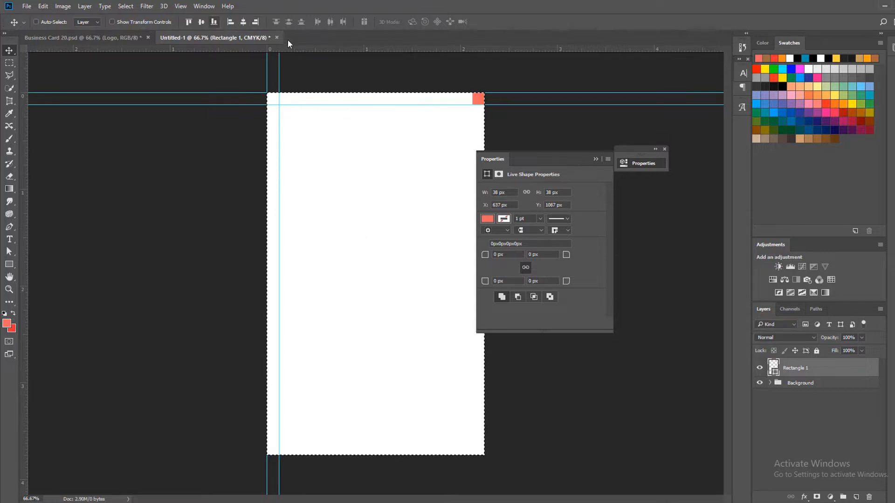
{"action": "left_click_drag", "start_coordinate": [328, 48], "coordinate": [357, 443]}
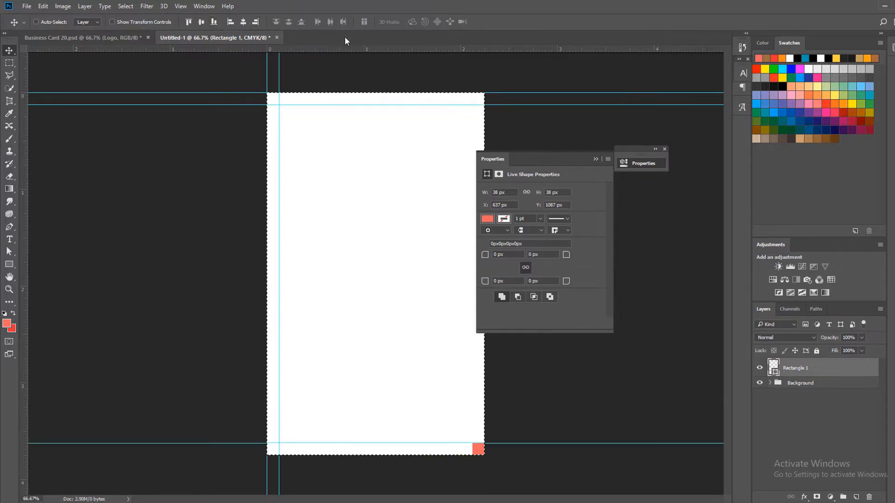
{"action": "left_click_drag", "start_coordinate": [348, 48], "coordinate": [360, 456]}
{"action": "left_click_drag", "start_coordinate": [25, 330], "coordinate": [473, 326]}
{"action": "left_click_drag", "start_coordinate": [27, 296], "coordinate": [484, 321]}
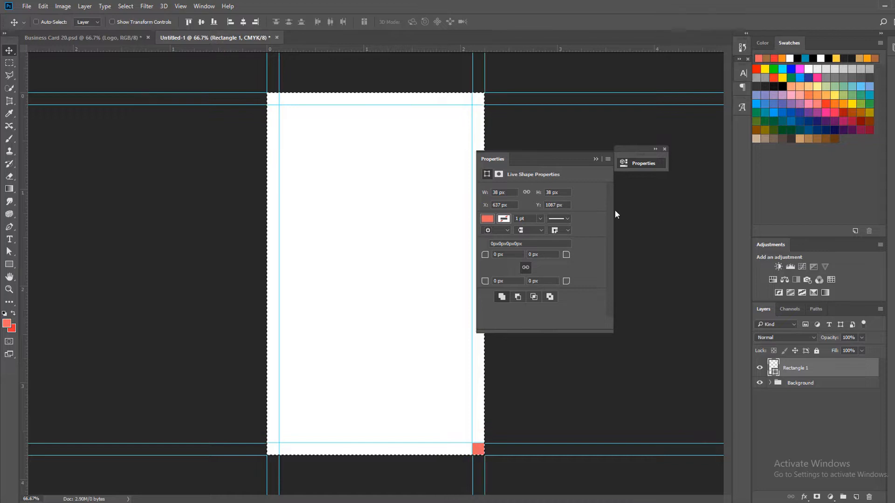
{"action": "left_click", "coordinate": [665, 149]}
{"action": "key", "text": "ctrl+d"}
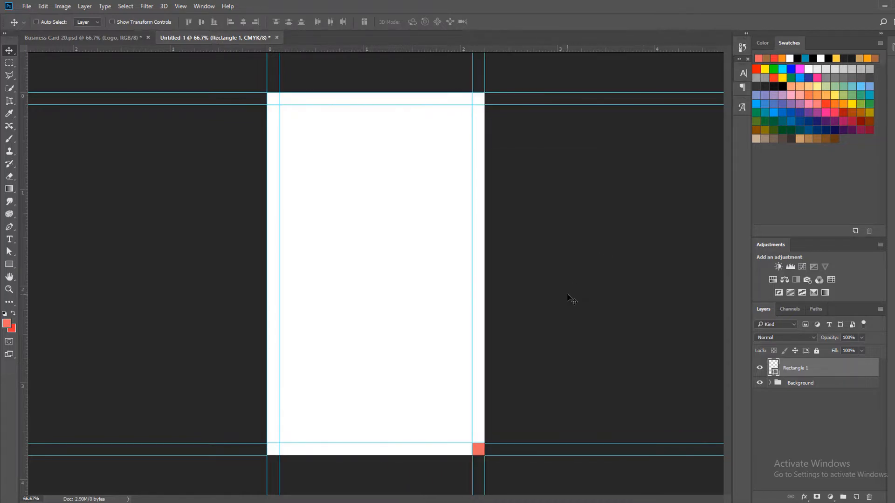
Scale the square to 200% in width and height with Free Transform
{"action": "key", "text": "ctrl+t"}
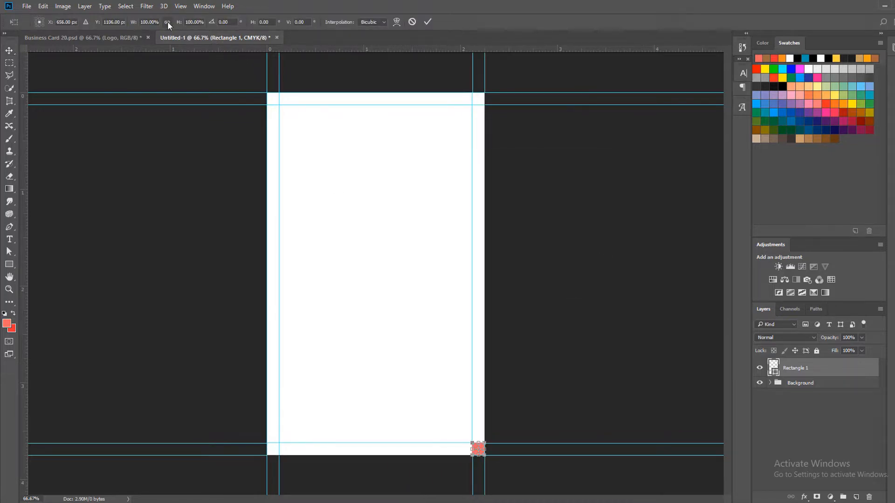
{"action": "type", "text": "20"}
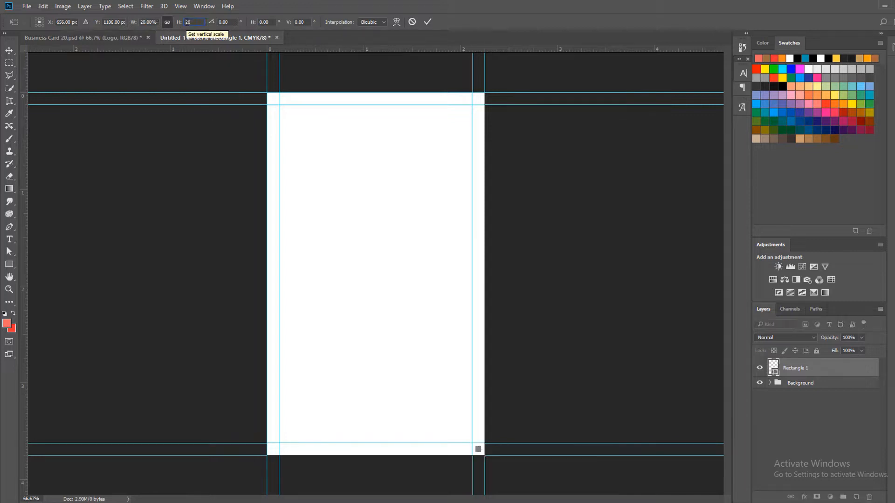
{"action": "type", "text": "0"}
{"action": "left_click", "coordinate": [427, 22]}
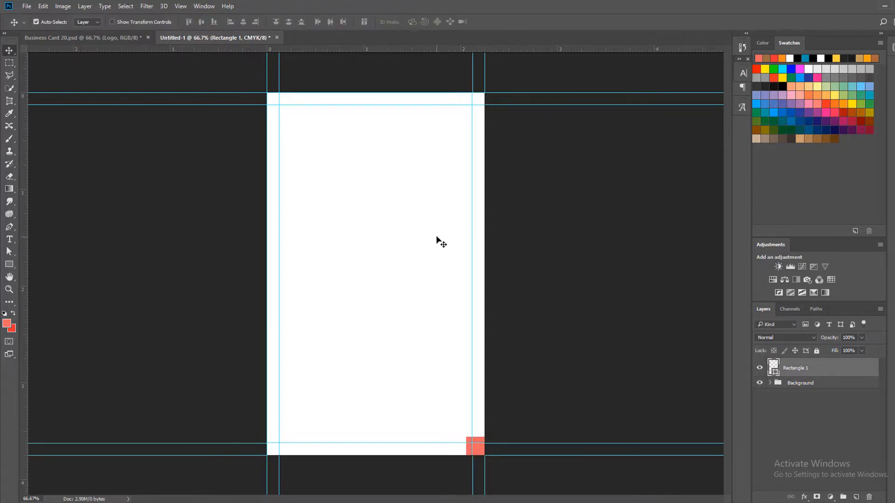
Align the enlarged square to the canvas's bottom-right corner and place guides along its top and left edges
{"action": "key", "text": "ctrl+a"}
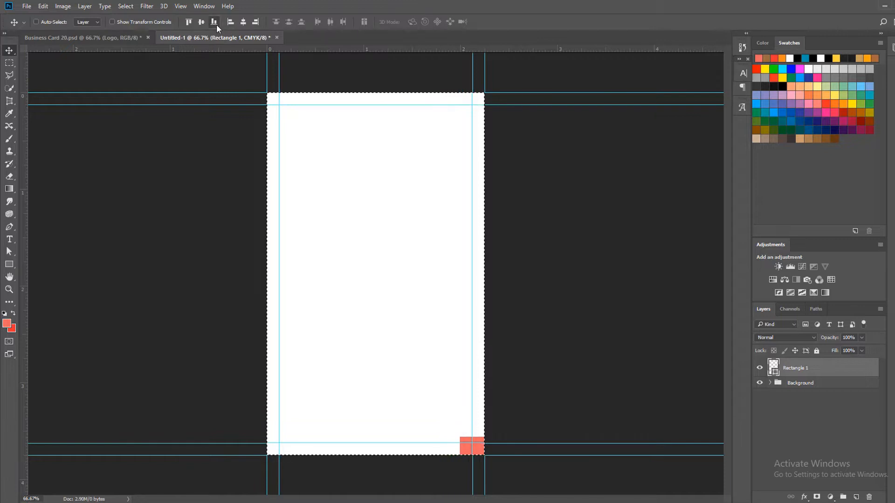
{"action": "left_click_drag", "start_coordinate": [399, 49], "coordinate": [409, 426]}
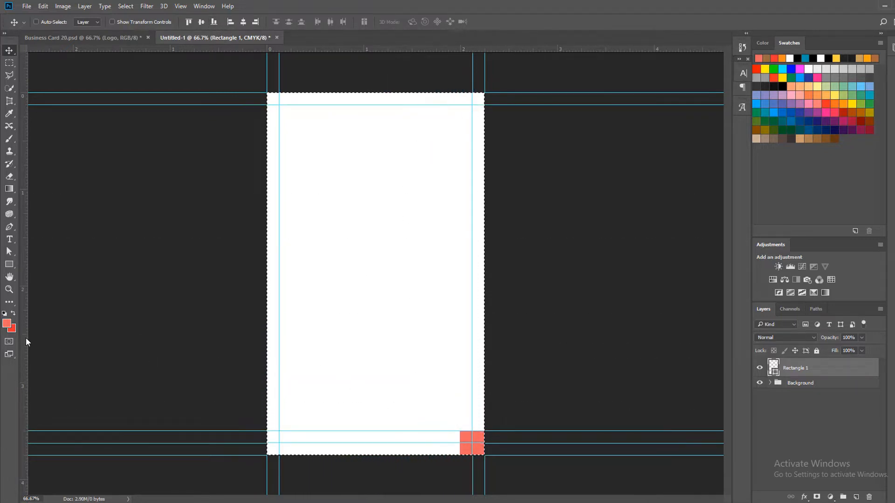
{"action": "left_click_drag", "start_coordinate": [26, 338], "coordinate": [456, 344]}
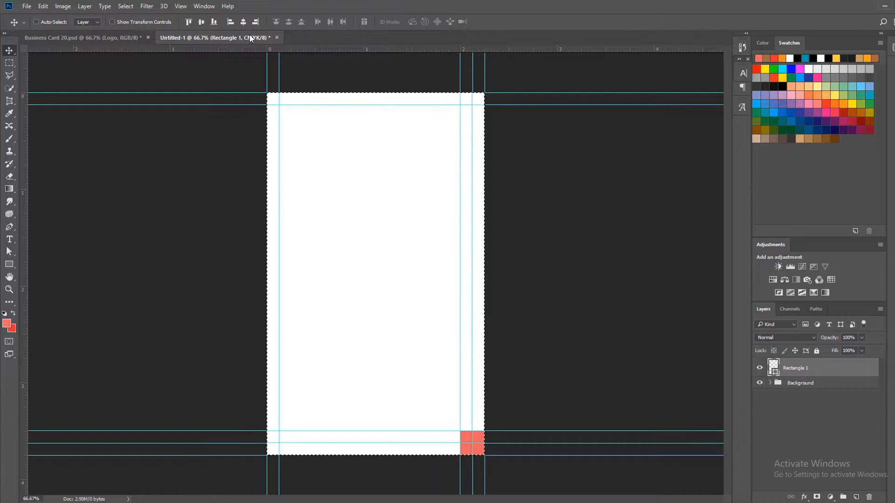
Align the square to the canvas's top-left corner, place guides along its right and bottom edges, and delete the square
{"action": "left_click", "coordinate": [188, 22]}
{"action": "left_click", "coordinate": [230, 22]}
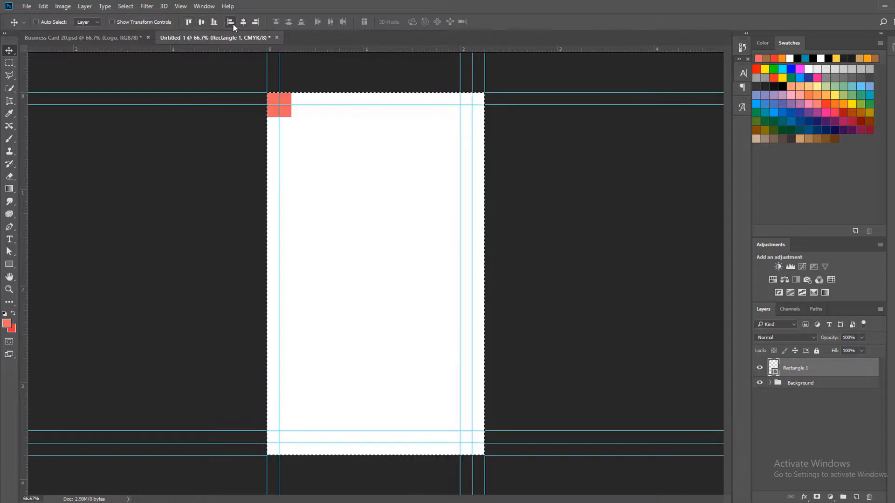
{"action": "left_click_drag", "start_coordinate": [26, 183], "coordinate": [291, 174]}
{"action": "left_click_drag", "start_coordinate": [337, 50], "coordinate": [335, 117]}
{"action": "key", "text": "ctrl+d"}
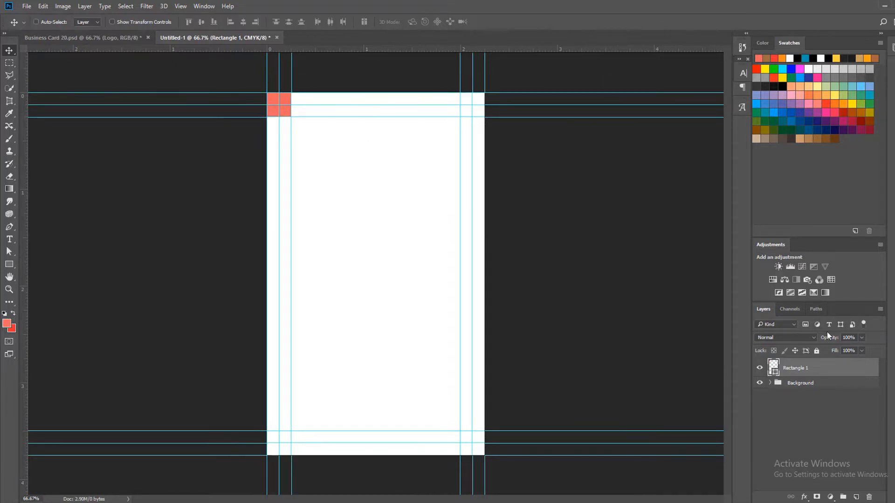
{"action": "key", "text": "Delete"}
Draw a rectangle about 1878 x 584 px covering the lower part of the card and extending past its side and bottom edges
{"action": "key", "text": "z"}
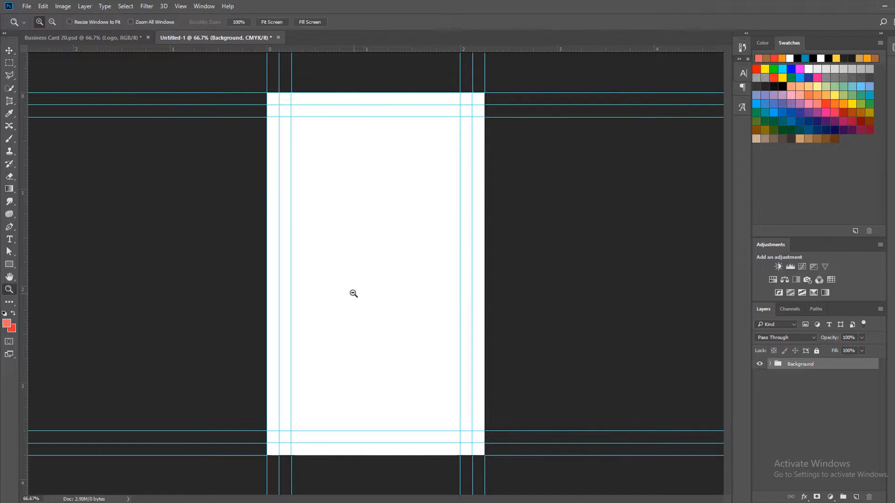
{"action": "left_click", "coordinate": [353, 294], "text": "alt"}
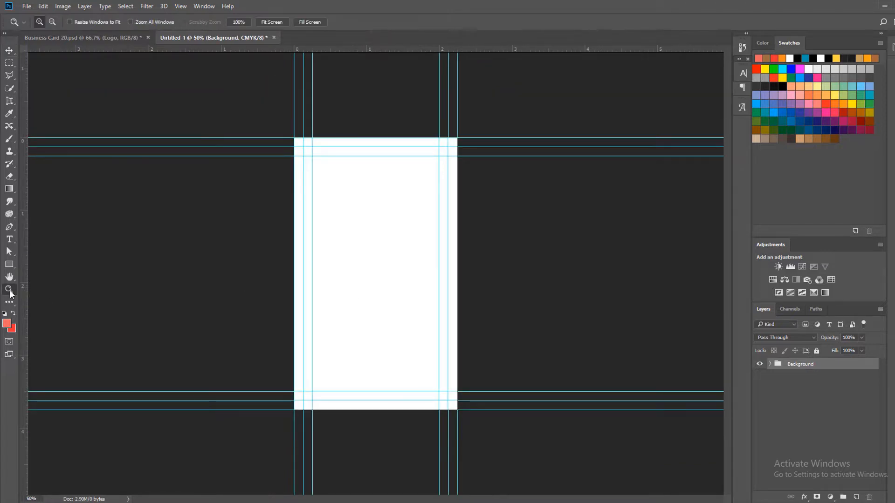
{"action": "left_click", "coordinate": [8, 265]}
{"action": "left_click_drag", "start_coordinate": [233, 333], "coordinate": [689, 474]}
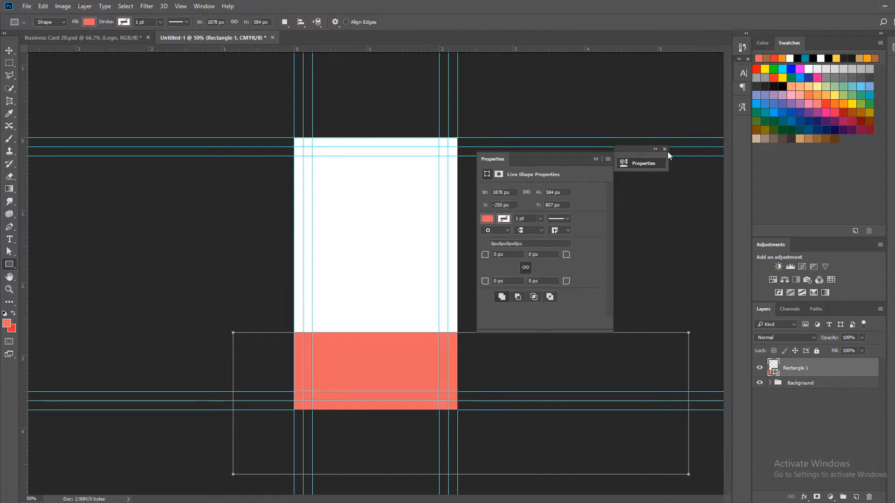
{"action": "left_click", "coordinate": [665, 149]}
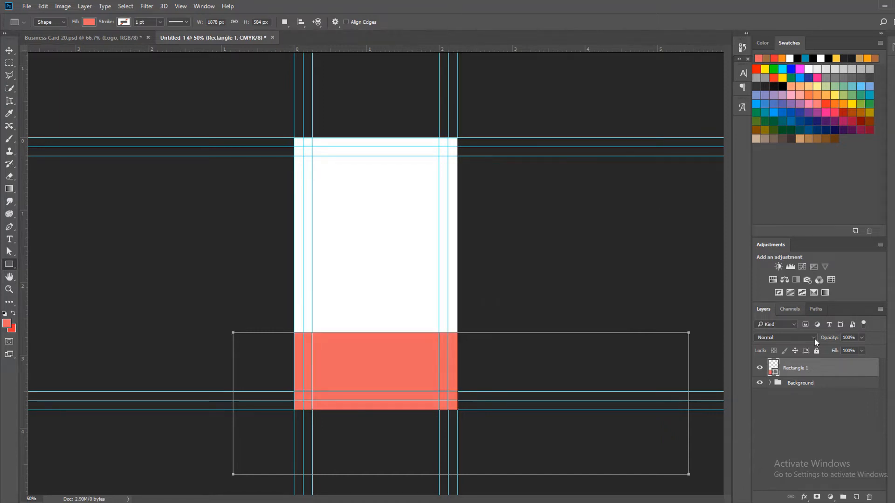
Set the large rectangle's fill to the red background color, da1f32
{"action": "double_click", "coordinate": [775, 372]}
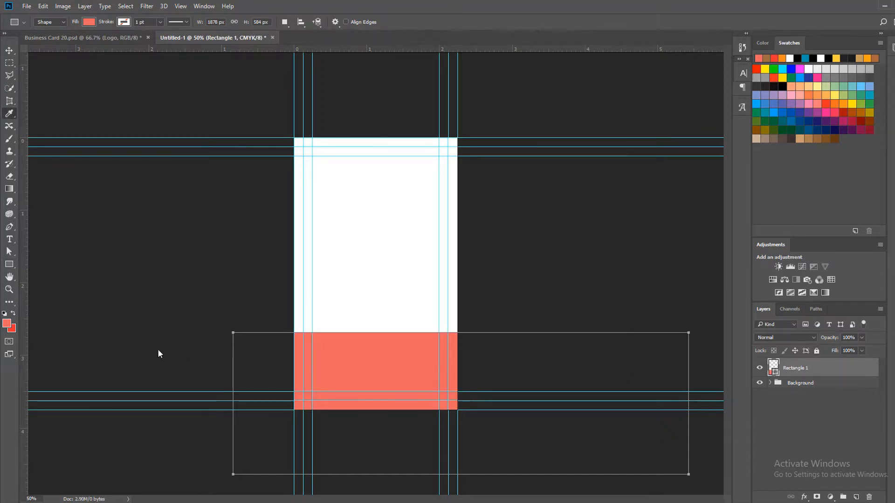
{"action": "left_click", "coordinate": [15, 331]}
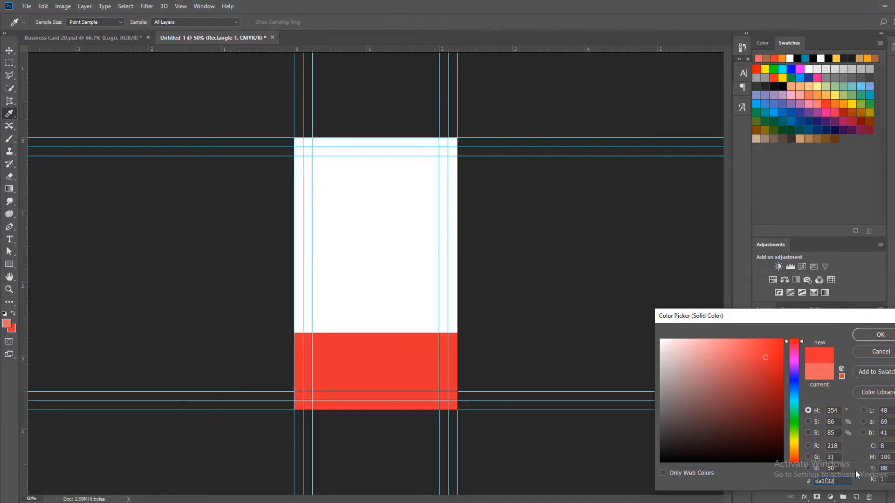
{"action": "left_click", "coordinate": [880, 335]}
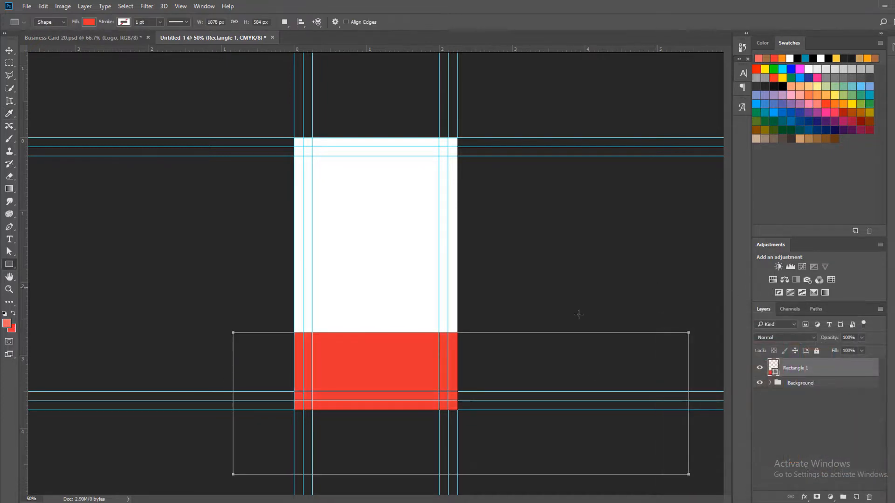
Rotate the red rectangle to about -38.3° and move it to form a diagonal triangle across the card's bottom-right corner
{"action": "key", "text": "ctrl+t"}
{"action": "left_click_drag", "start_coordinate": [697, 314], "coordinate": [536, 205]}
{"action": "left_click", "coordinate": [367, 21]}
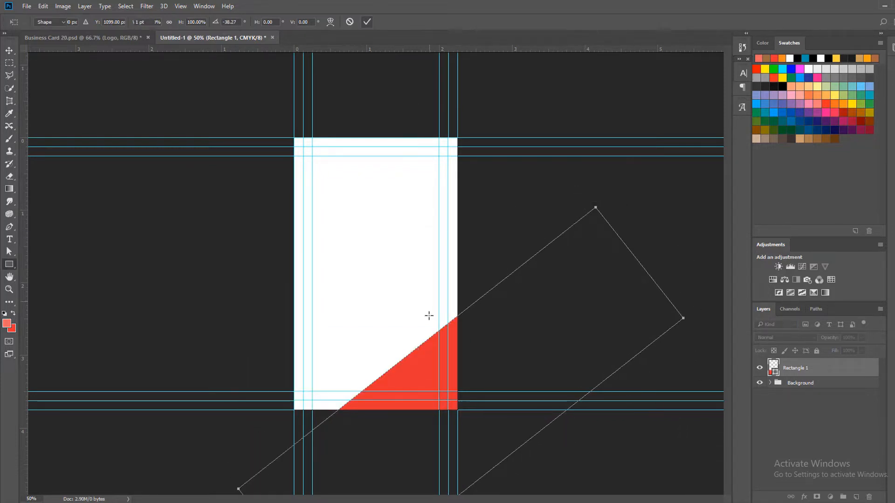
{"action": "key", "text": "v"}
{"action": "left_click_drag", "start_coordinate": [424, 379], "coordinate": [400, 369]}
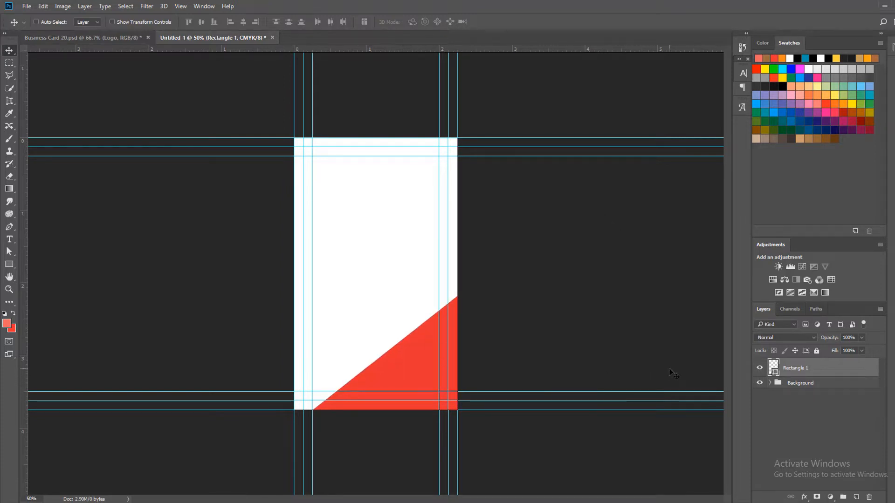
Rename the red rectangle's layer 01, duplicate it beneath the original, and name the copy 02
{"action": "double_click", "coordinate": [793, 368]}
{"action": "type", "text": "01"}
{"action": "key", "text": "Return"}
{"action": "key", "text": "ctrl+j"}
{"action": "key", "text": "ctrl+bracketleft"}
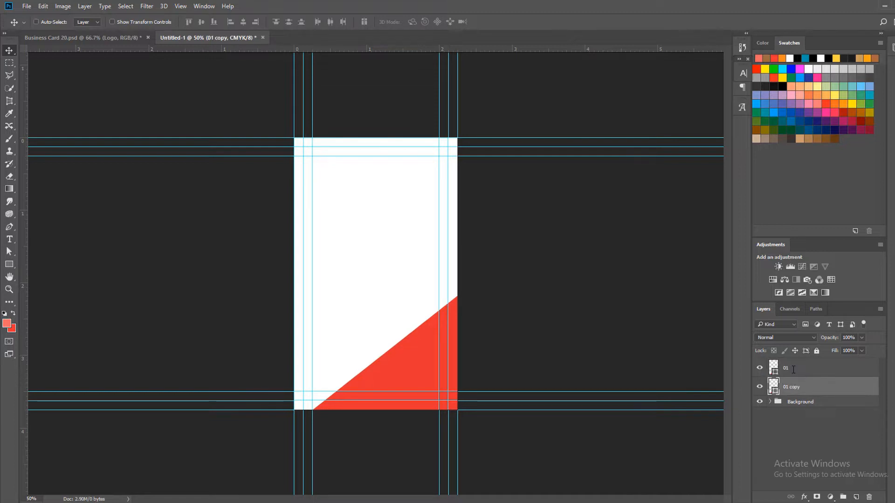
{"action": "double_click", "coordinate": [792, 387]}
{"action": "key", "text": "Return"}
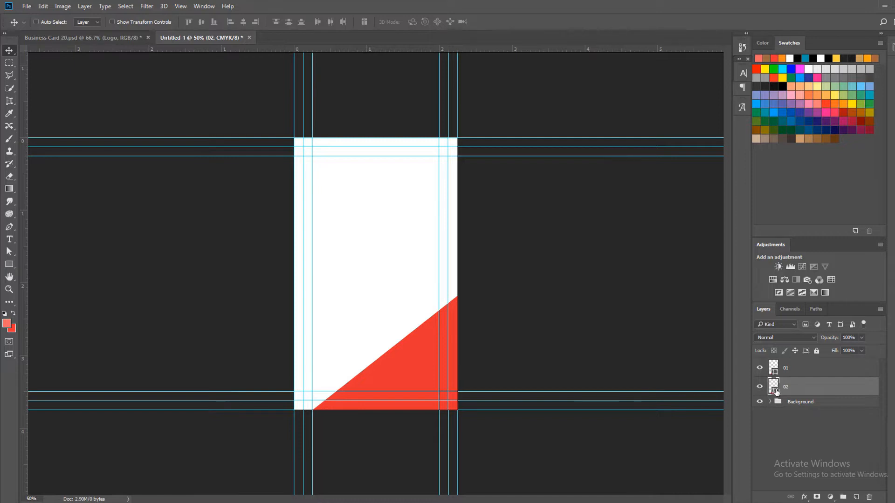
Change the fill color of layer 02 to dark gray, 303030
{"action": "double_click", "coordinate": [774, 389]}
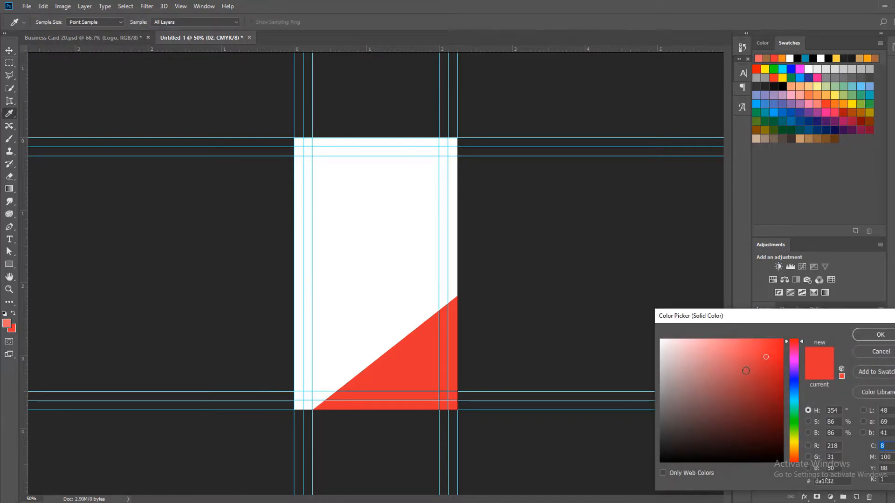
{"action": "left_click", "coordinate": [662, 451]}
{"action": "mouse_move", "coordinate": [662, 451]}
{"action": "left_mouse_down"}
{"action": "mouse_move", "coordinate": [651, 463]}
{"action": "mouse_move", "coordinate": [650, 439]}
{"action": "left_mouse_up"}
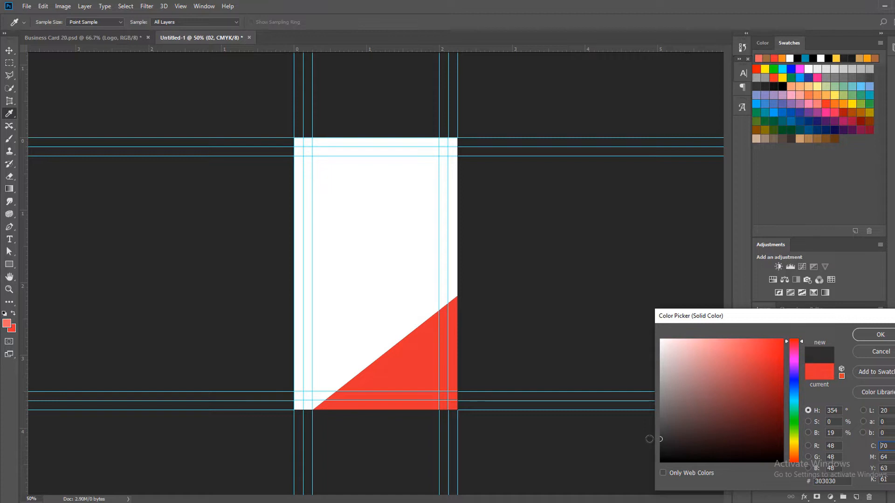
{"action": "left_click", "coordinate": [868, 333]}
Rotate the dark gray shape on layer 02 by about 6.3° and shift it up and right along the red shape's edge
{"action": "key", "text": "ctrl+t"}
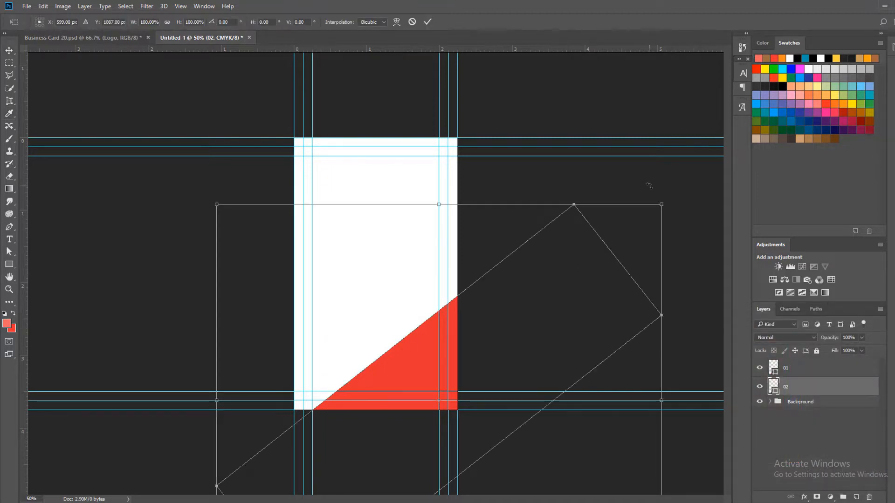
{"action": "left_click_drag", "start_coordinate": [648, 186], "coordinate": [652, 227]}
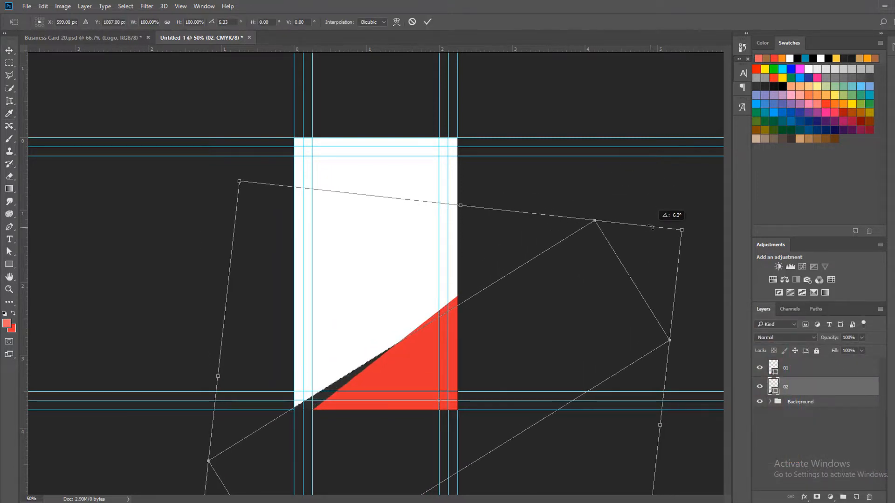
{"action": "left_click", "coordinate": [427, 22]}
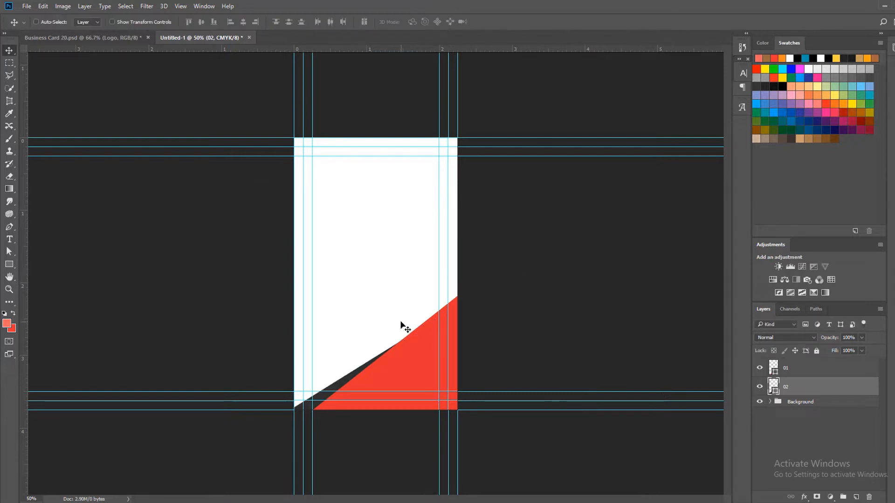
{"action": "left_click_drag", "start_coordinate": [401, 324], "coordinate": [422, 307]}
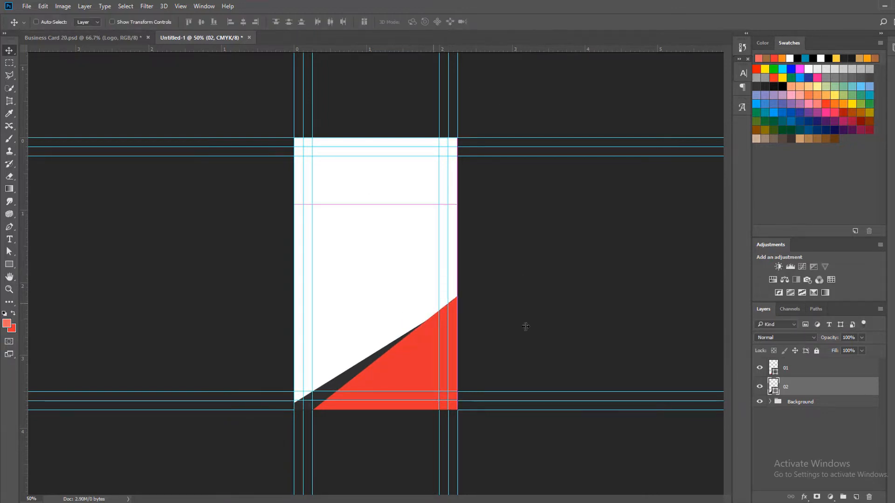
Rotate the red shape on layer 01 by about -7.5° to make its diagonal edge steeper
{"action": "key", "text": "ctrl+plus"}
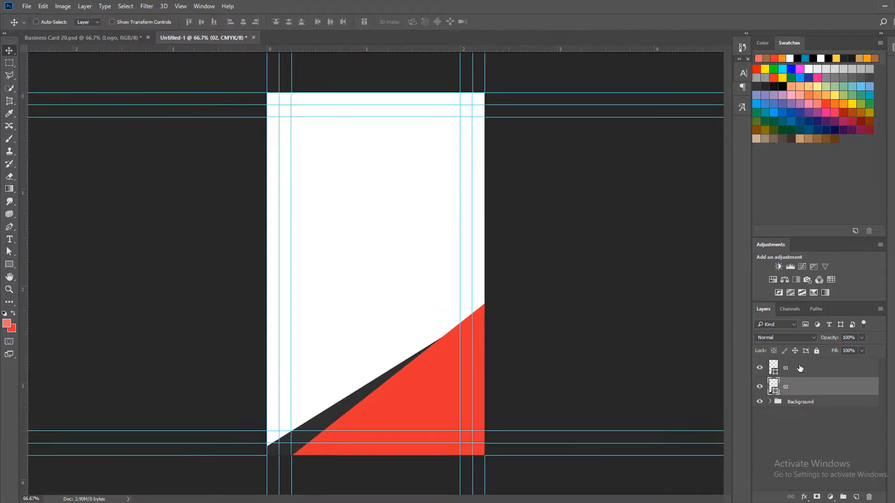
{"action": "left_click", "coordinate": [800, 368]}
{"action": "key", "text": "ctrl+t"}
{"action": "left_click_drag", "start_coordinate": [632, 152], "coordinate": [605, 128]}
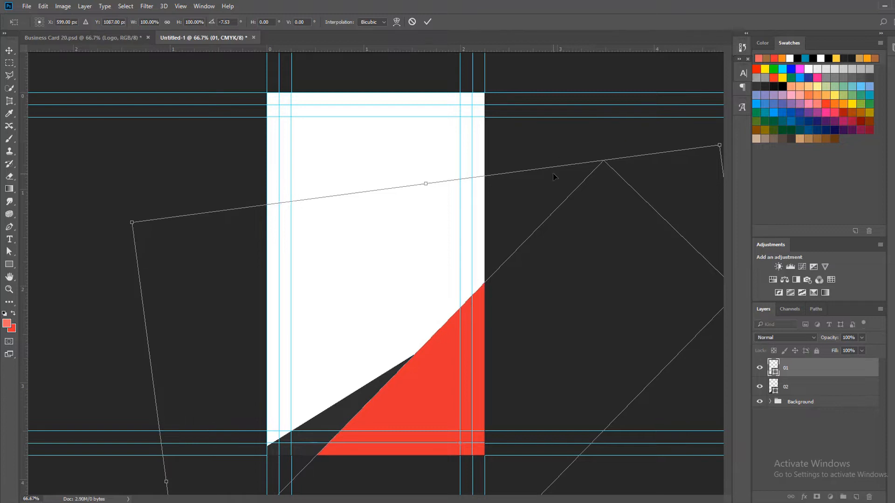
{"action": "left_click", "coordinate": [428, 22]}
Rotate the dark gray shape by about -8.9° and position it as a thin sliver tapering out near the red shape's upper tip
{"action": "left_click", "coordinate": [801, 387]}
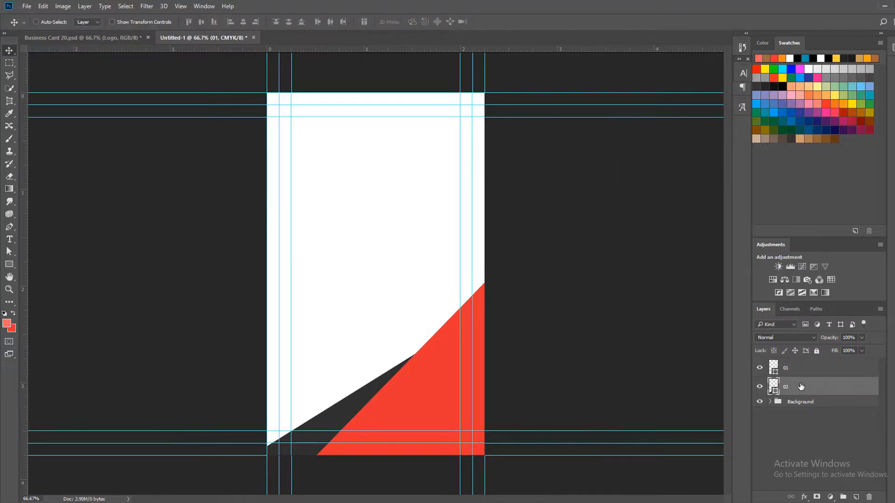
{"action": "key", "text": "ctrl+t"}
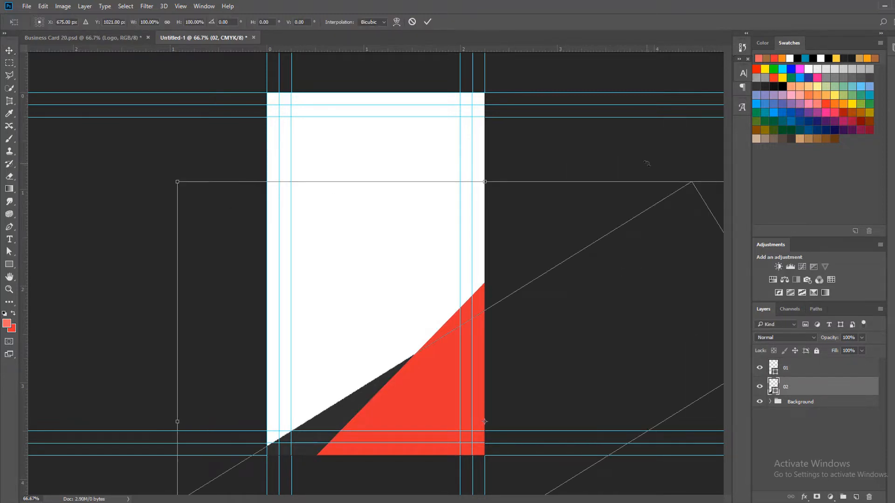
{"action": "left_click_drag", "start_coordinate": [646, 163], "coordinate": [602, 146]}
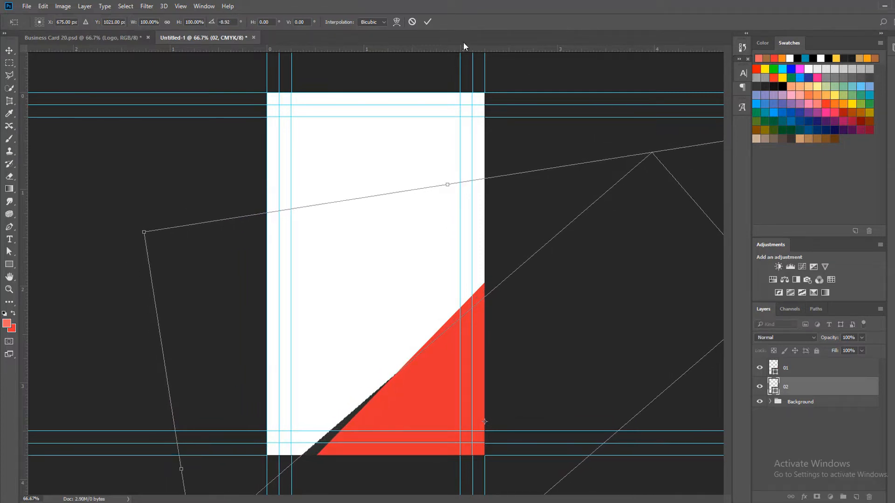
{"action": "left_click", "coordinate": [427, 22]}
{"action": "left_click_drag", "start_coordinate": [433, 385], "coordinate": [462, 359]}
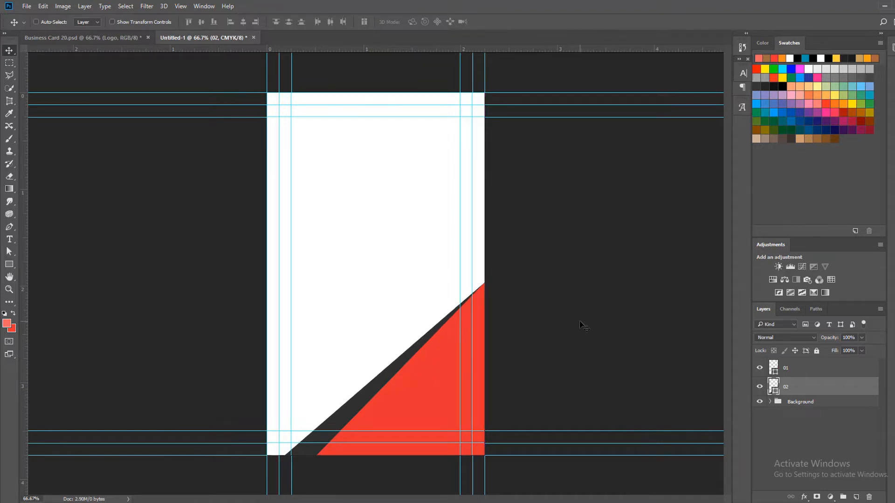
{"action": "key", "text": "Down"}
{"action": "key", "text": "Down"}
{"action": "key", "text": "Down"}
{"action": "key", "text": "Down"}
{"action": "key", "text": "Down"}
{"action": "key", "text": "Down"}
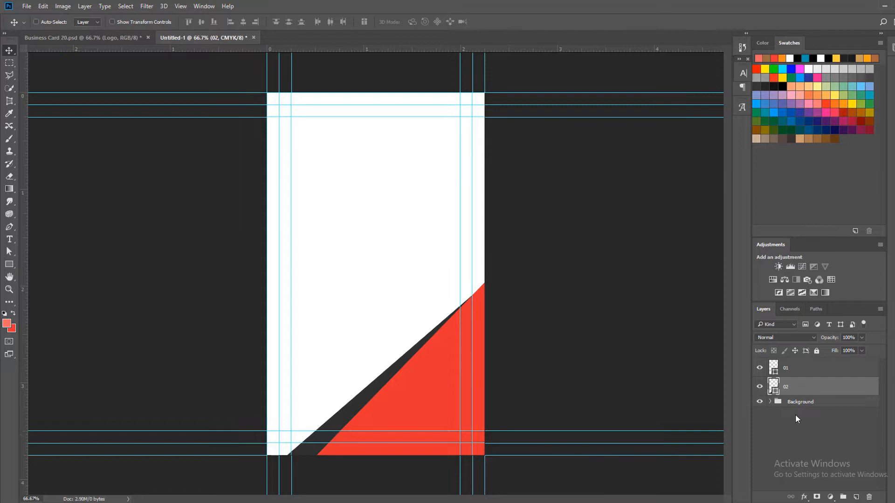
Duplicate the dark gray shape layer, naming the upper copy 02 and the lower one 03
{"action": "key", "text": "ctrl+j"}
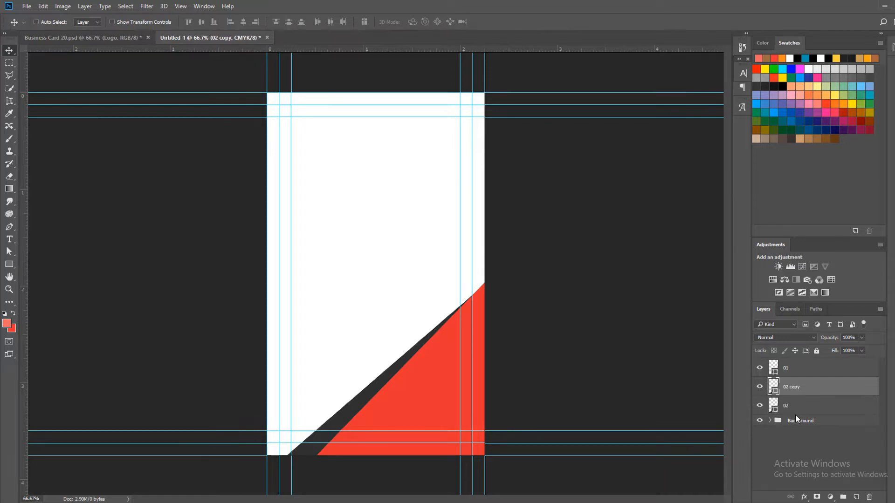
{"action": "double_click", "coordinate": [794, 387]}
{"action": "key", "text": "Tab"}
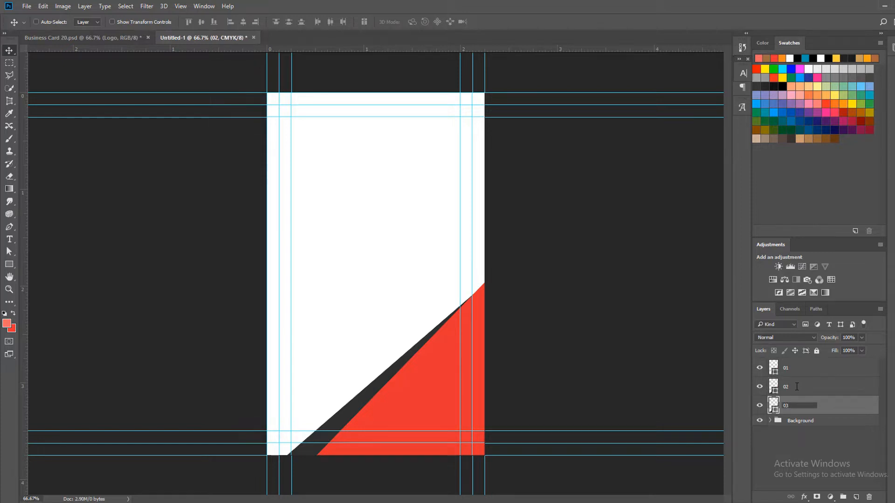
Change the fill color of the shape on layer 02 to black
{"action": "left_click", "coordinate": [786, 390]}
{"action": "double_click", "coordinate": [773, 393]}
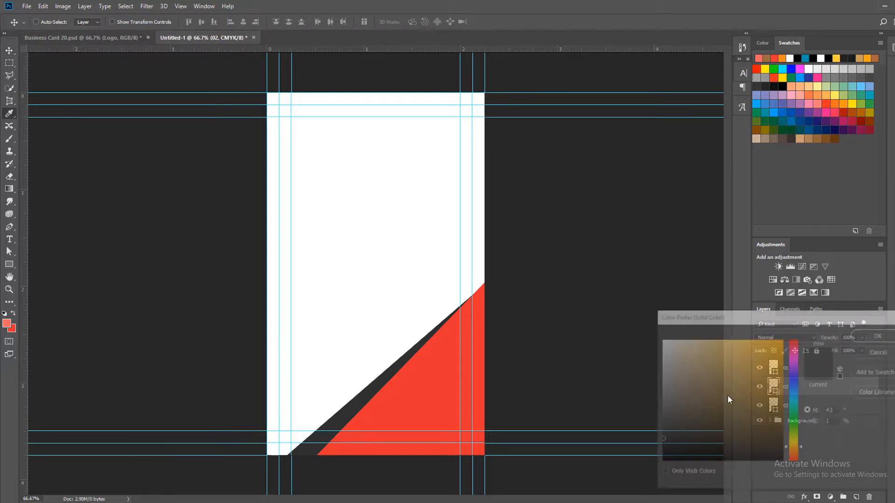
{"action": "left_click", "coordinate": [661, 461]}
{"action": "left_click", "coordinate": [884, 335]}
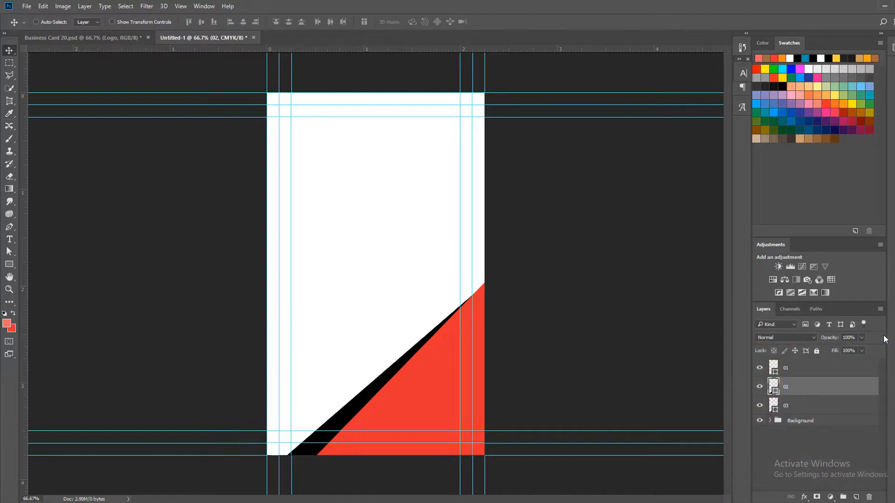
Rotate the black shape by about 58.9° and move it into the card's bottom-left corner, behind the red triangle
{"action": "key", "text": "ctrl+t"}
{"action": "left_click_drag", "start_coordinate": [160, 207], "coordinate": [477, 132]}
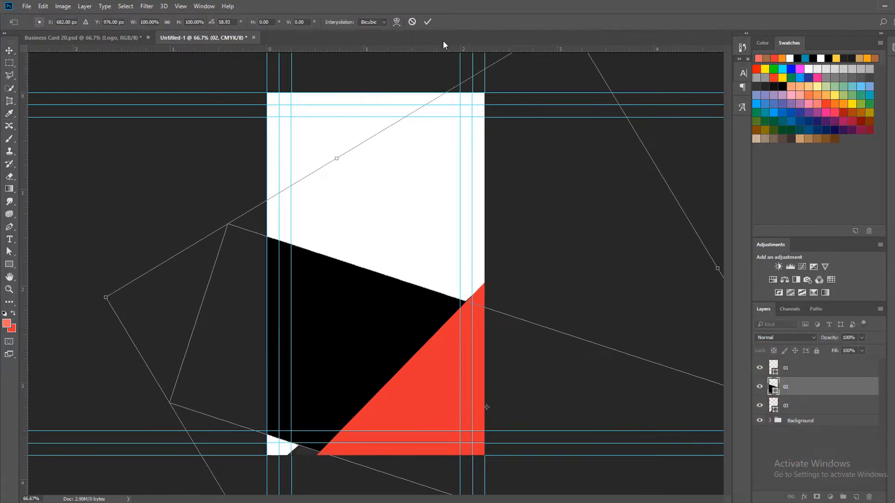
{"action": "left_click", "coordinate": [428, 22]}
{"action": "left_click_drag", "start_coordinate": [376, 324], "coordinate": [293, 429]}
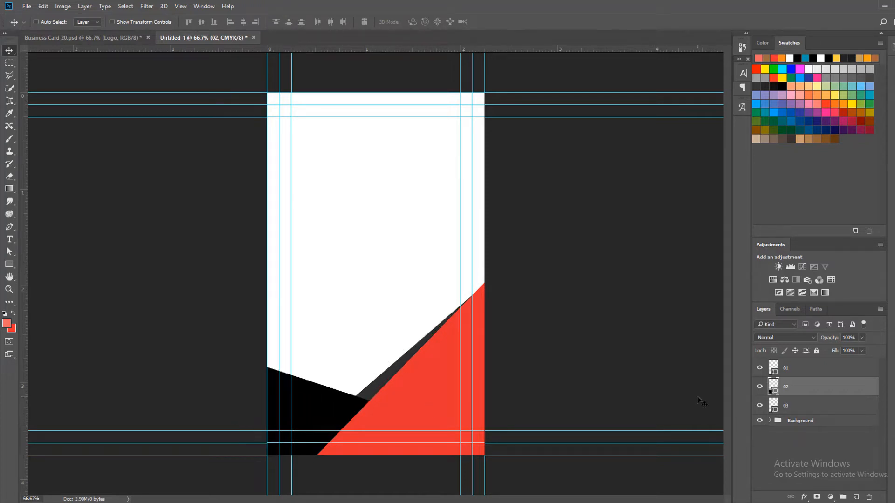
Duplicate the black shape one level below, naming the copy 03 and the dark gray shape's layer 04
{"action": "key", "text": "ctrl+j"}
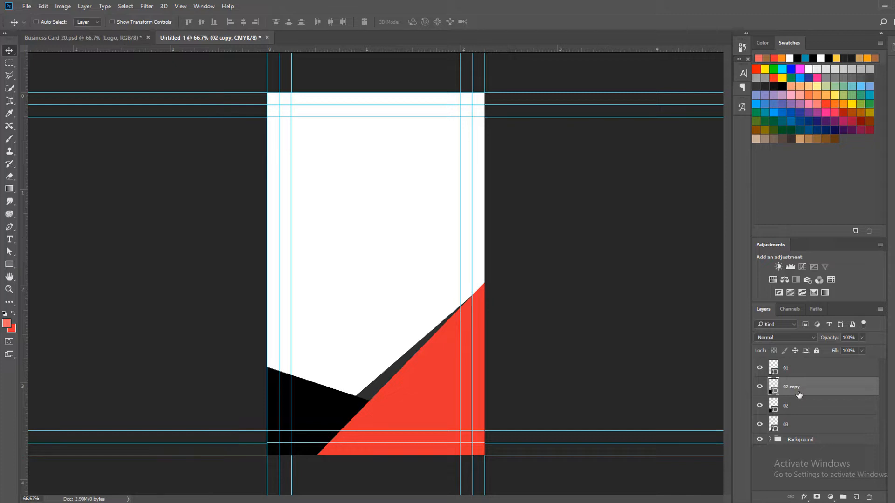
{"action": "key", "text": "ctrl+bracketleft"}
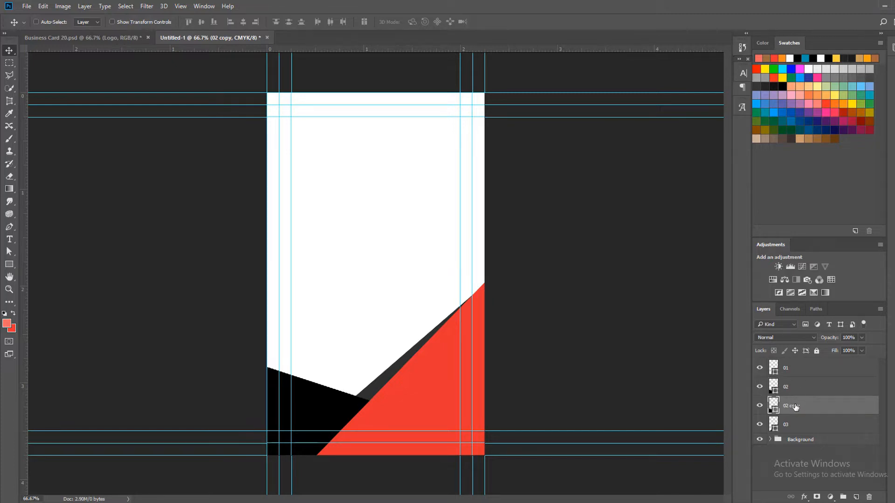
{"action": "double_click", "coordinate": [792, 406]}
{"action": "key", "text": "Tab"}
{"action": "type", "text": "0"}
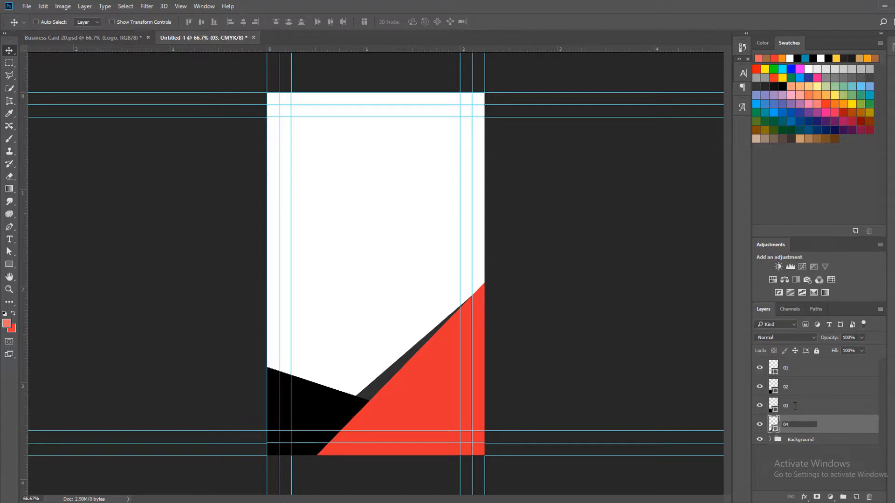
Set the fill of the shape on layer 03 to the light coral foreground color
{"action": "double_click", "coordinate": [773, 405]}
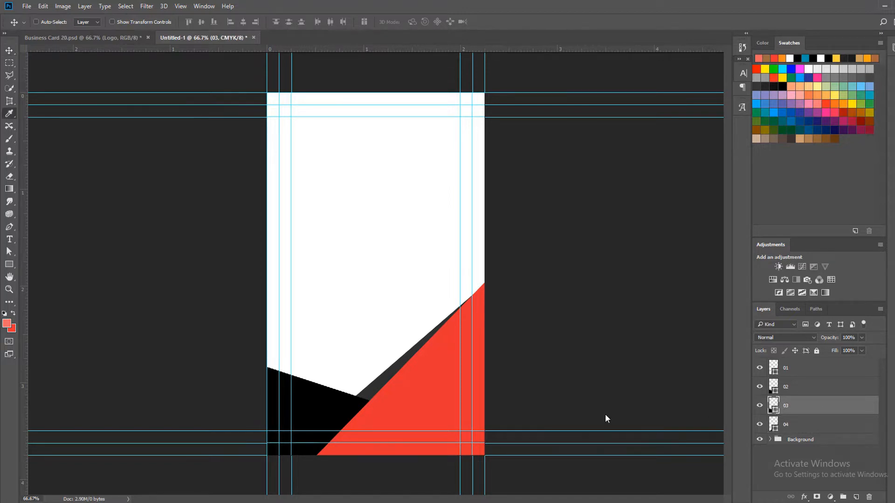
{"action": "left_click", "coordinate": [10, 319]}
{"action": "left_click", "coordinate": [874, 336]}
{"action": "key", "text": "v"}
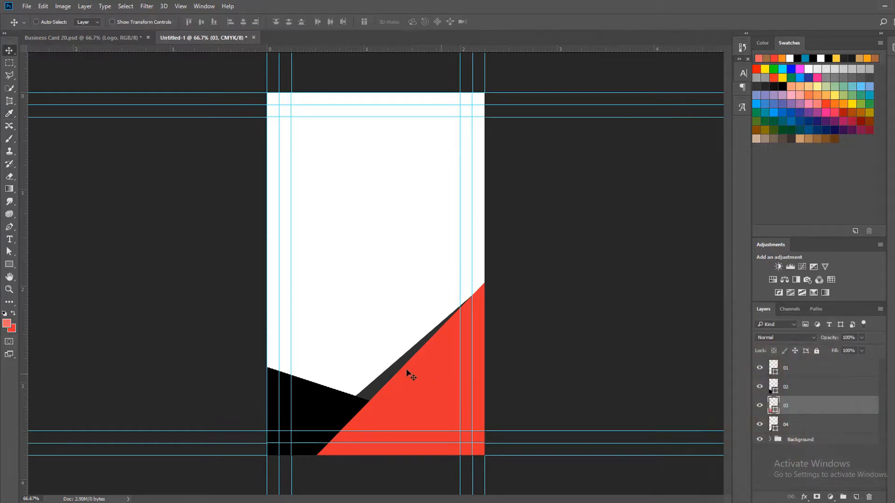
Rotate the coral shape by about -17.5° and position it at the card's left edge, rising just above the black shape
{"action": "left_click_drag", "start_coordinate": [332, 372], "coordinate": [238, 333]}
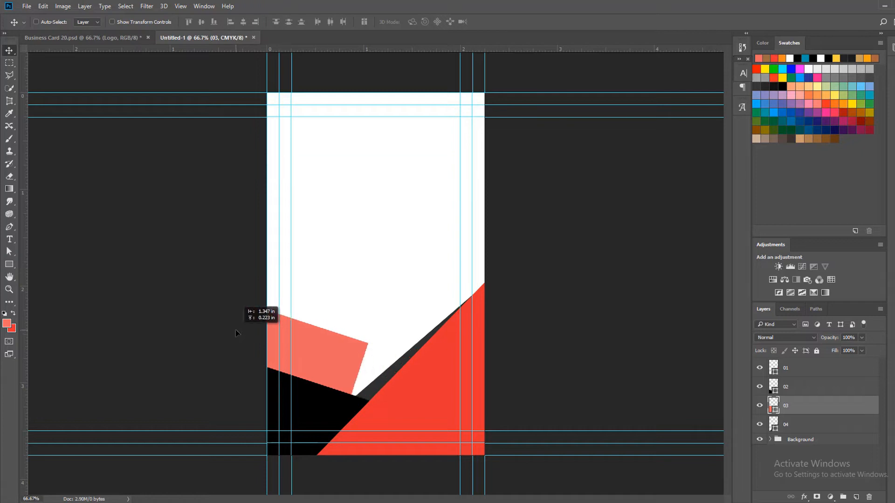
{"action": "key", "text": "ctrl+t"}
{"action": "left_click_drag", "start_coordinate": [395, 330], "coordinate": [383, 224]}
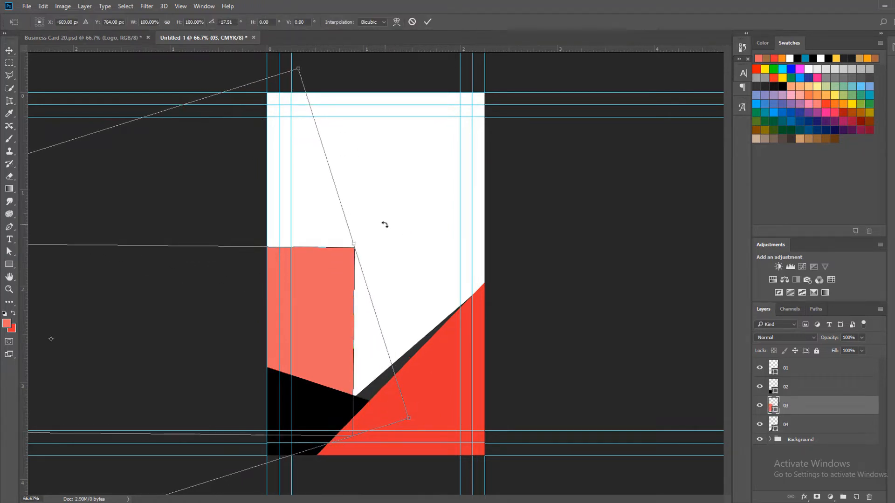
{"action": "left_click", "coordinate": [427, 22]}
{"action": "left_click_drag", "start_coordinate": [331, 322], "coordinate": [333, 421]}
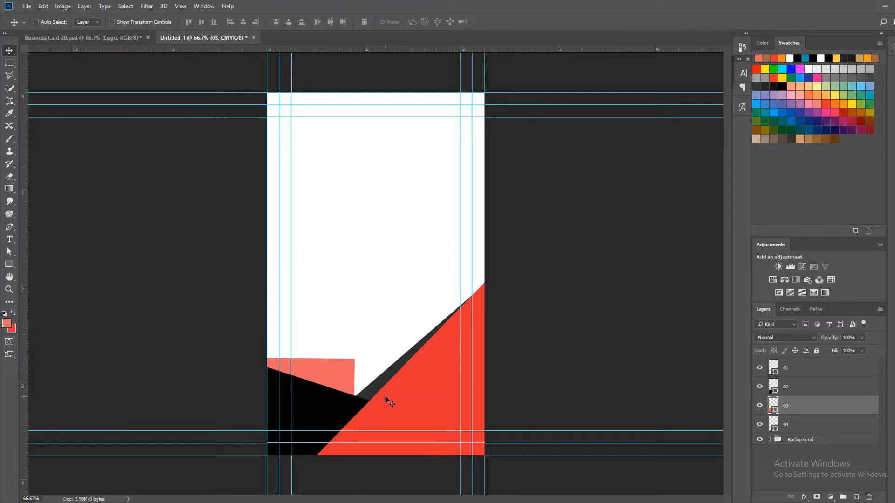
With the Direct Selection tool, shift the coral shape's top-right anchor point right, to just above the black shape's tip
{"action": "key", "text": "a"}
{"action": "left_click", "coordinate": [335, 369]}
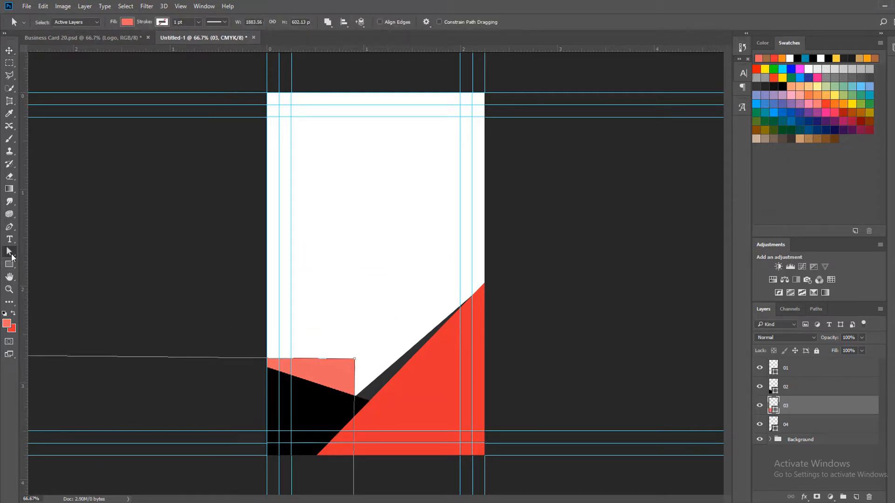
{"action": "right_click", "coordinate": [12, 254]}
{"action": "left_click", "coordinate": [49, 263]}
{"action": "left_click_drag", "start_coordinate": [355, 361], "coordinate": [372, 362]}
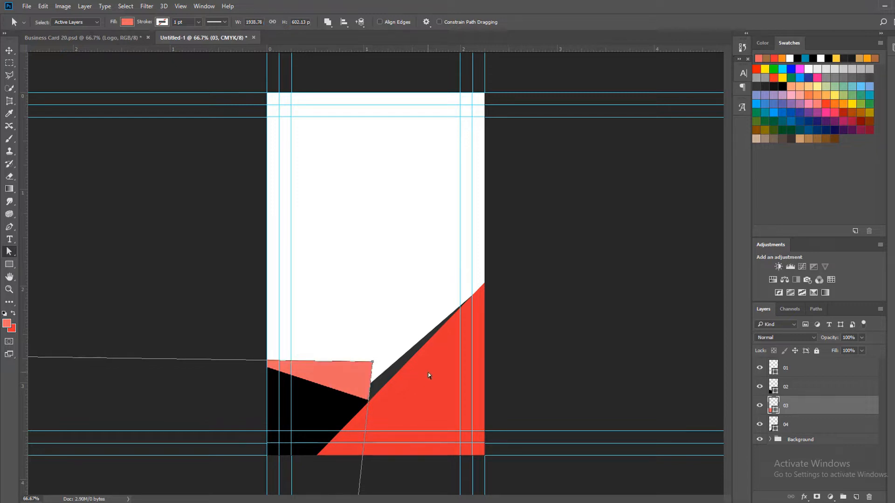
Move the coral shape's bottom-right anchor point up and left, slanting its right edge inward behind the black shape
{"action": "left_click", "coordinate": [9, 50]}
{"action": "key", "text": "z"}
{"action": "left_click", "coordinate": [406, 347], "text": "alt"}
{"action": "left_click", "coordinate": [406, 347], "text": "alt"}
{"action": "left_click", "coordinate": [406, 347], "text": "alt"}
{"action": "key", "text": "a"}
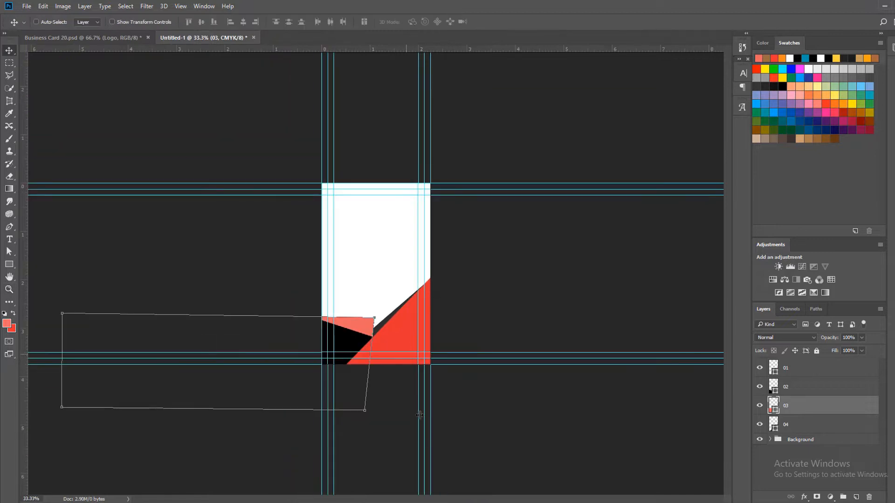
{"action": "left_click_drag", "start_coordinate": [364, 410], "coordinate": [339, 358]}
{"action": "left_click", "coordinate": [388, 381]}
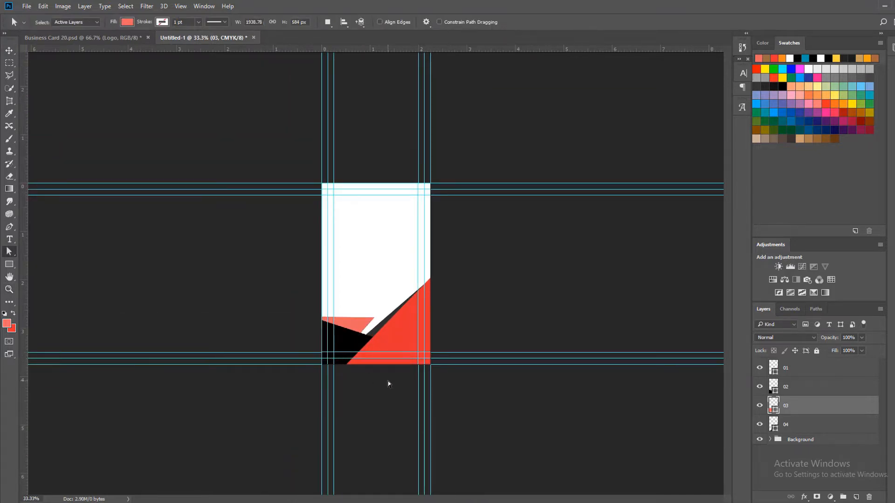
Move the coral shape's top-right anchor point slightly down and right, lowering its top edge toward the black shape
{"action": "key", "text": "z"}
{"action": "left_click", "coordinate": [353, 335]}
{"action": "key", "text": "a"}
{"action": "key", "text": "ctrl+plus"}
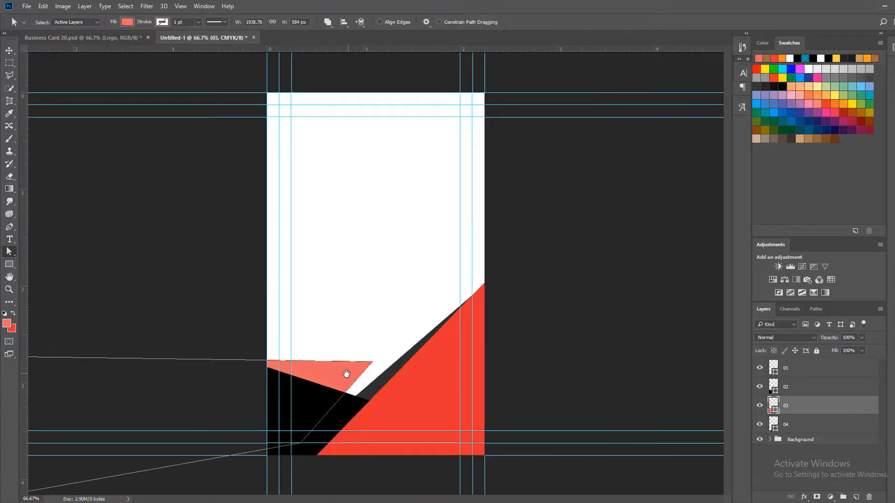
{"action": "key", "text": "z"}
{"action": "left_click", "coordinate": [314, 386]}
{"action": "key", "text": "a"}
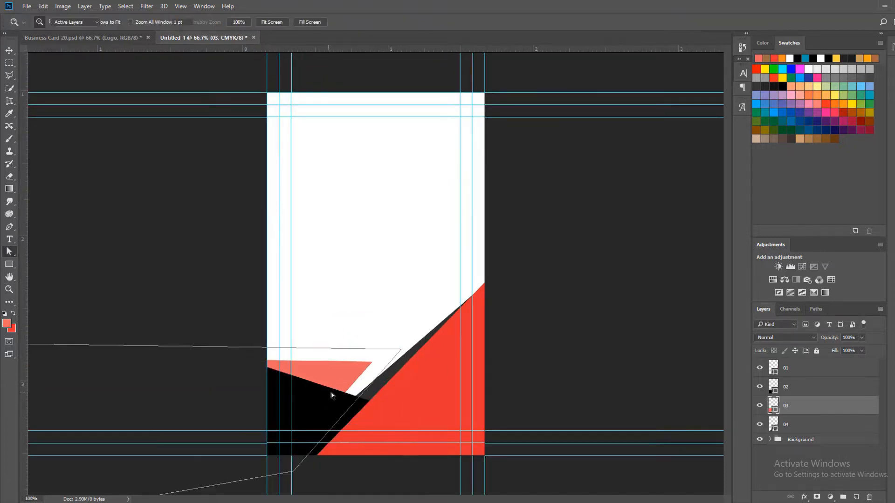
{"action": "left_click_drag", "start_coordinate": [331, 394], "coordinate": [443, 327]}
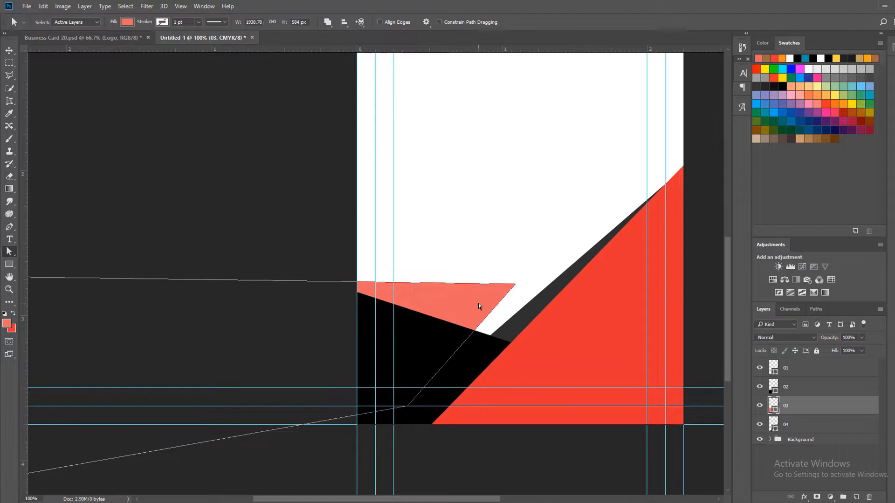
{"action": "left_click_drag", "start_coordinate": [516, 288], "coordinate": [529, 295]}
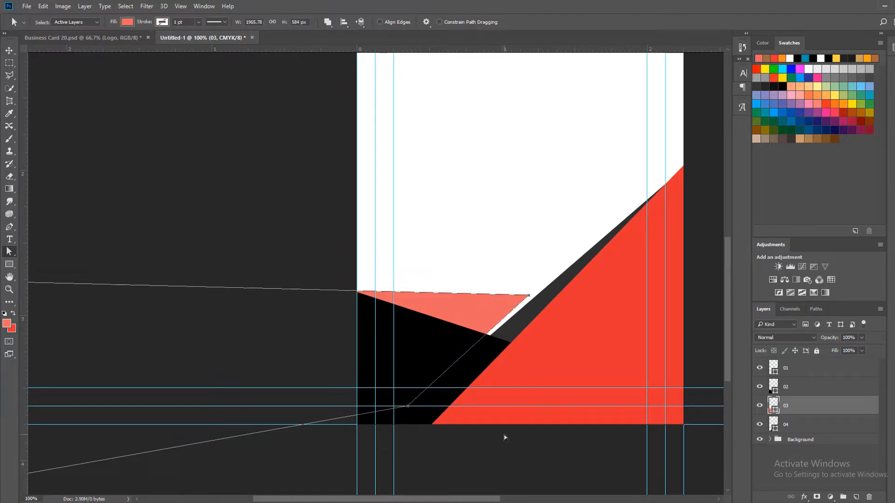
Nudge the coral shape's top-right anchor point toward the gray strip, and shift the whole coral shape slightly up
{"action": "key", "text": "Right"}
{"action": "key", "text": "Right"}
{"action": "key", "text": "Right"}
{"action": "key", "text": "Right"}
{"action": "key", "text": "Right"}
{"action": "key", "text": "Right"}
{"action": "key", "text": "Left"}
{"action": "key", "text": "Left"}
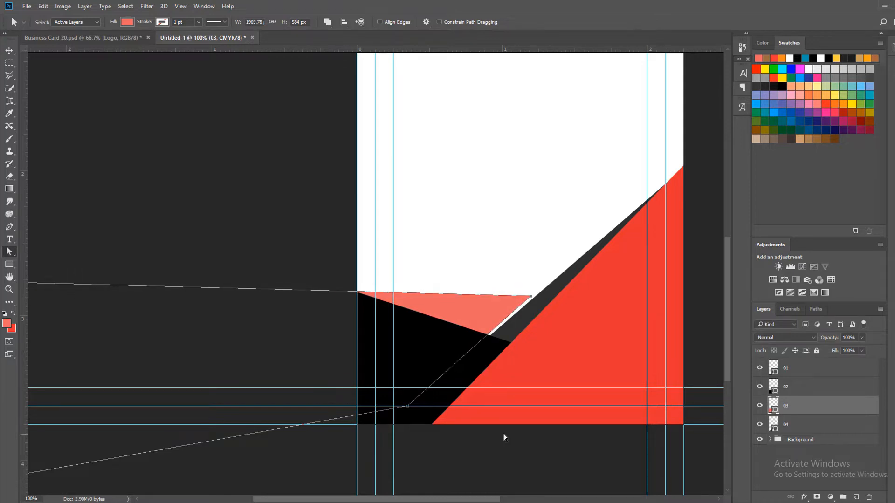
{"action": "left_click", "coordinate": [504, 434]}
{"action": "key", "text": "v"}
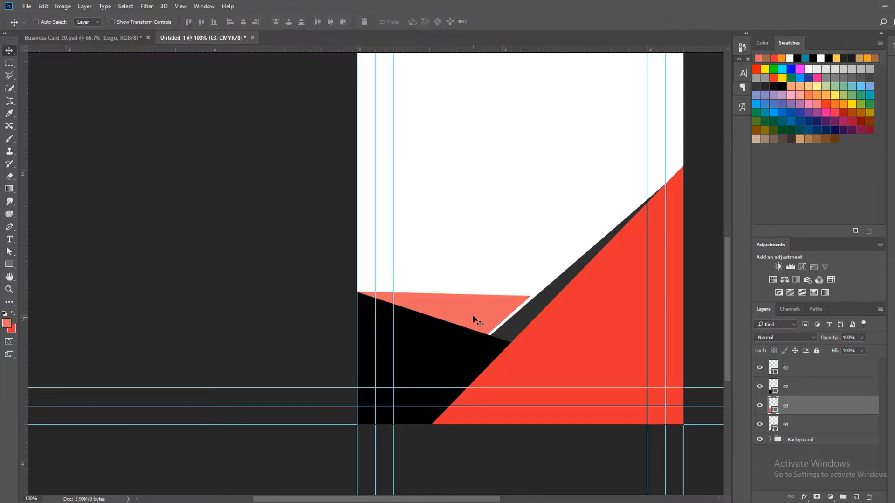
{"action": "mouse_move", "coordinate": [474, 317]}
{"action": "left_mouse_down"}
{"action": "mouse_move", "coordinate": [464, 317]}
{"action": "mouse_move", "coordinate": [472, 303]}
{"action": "left_mouse_up"}
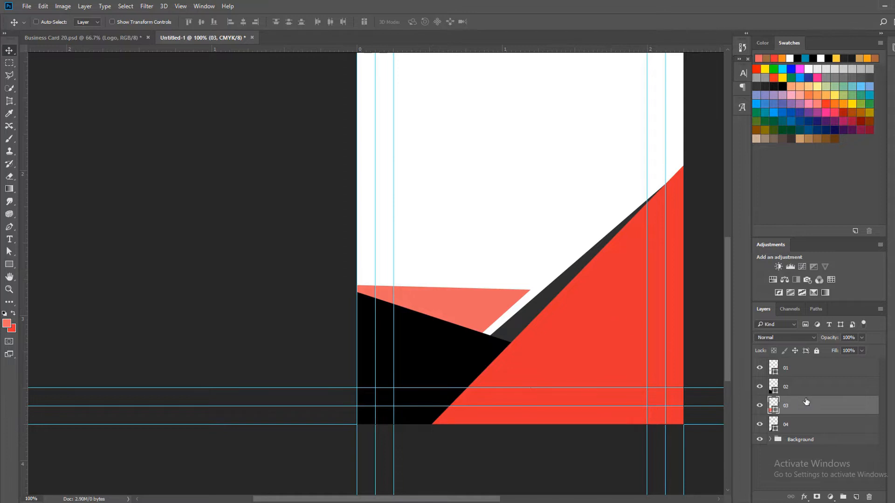
{"action": "key", "text": "a"}
{"action": "left_click", "coordinate": [490, 300]}
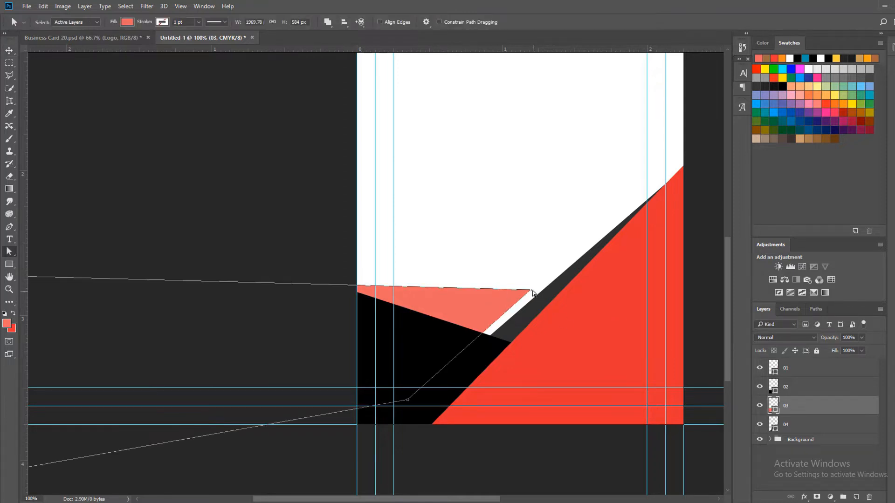
{"action": "left_click_drag", "start_coordinate": [529, 291], "coordinate": [516, 312]}
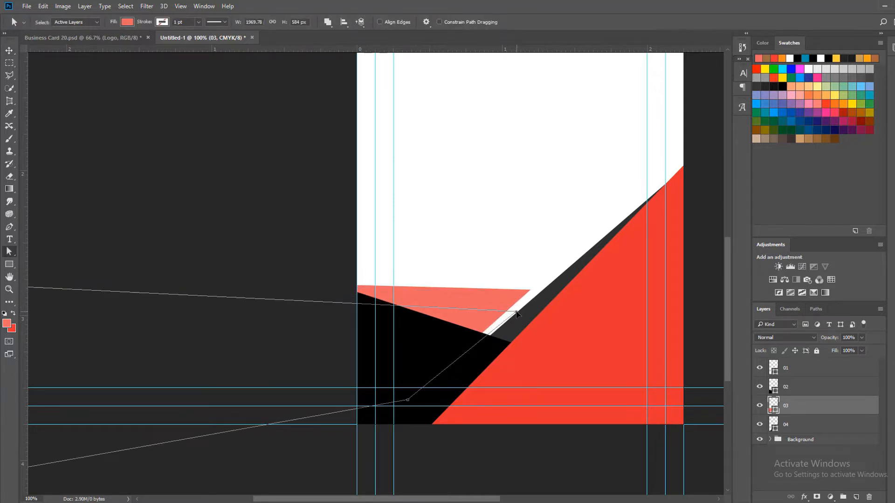
{"action": "key", "text": "ctrl+z"}
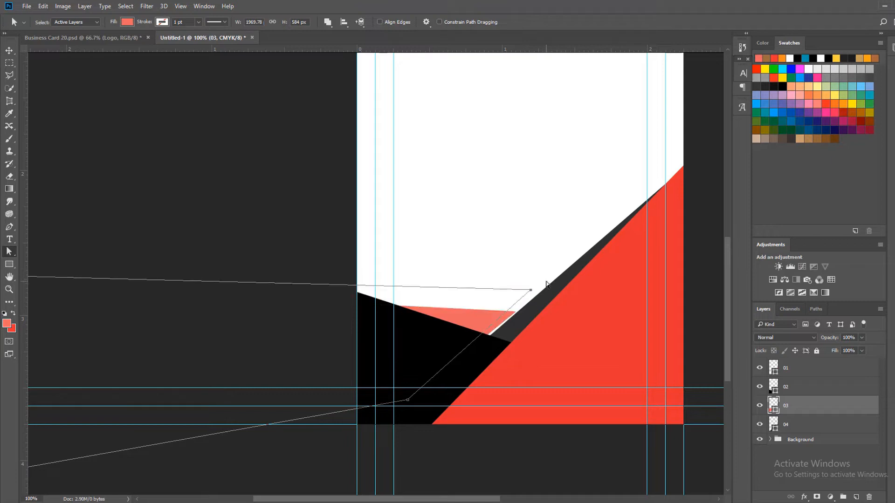
Move the coral shape's top-right anchor point down and left, leaving a thin white gap along the gray strip
{"action": "key", "text": "z"}
{"action": "left_click", "coordinate": [469, 305]}
{"action": "key", "text": "a"}
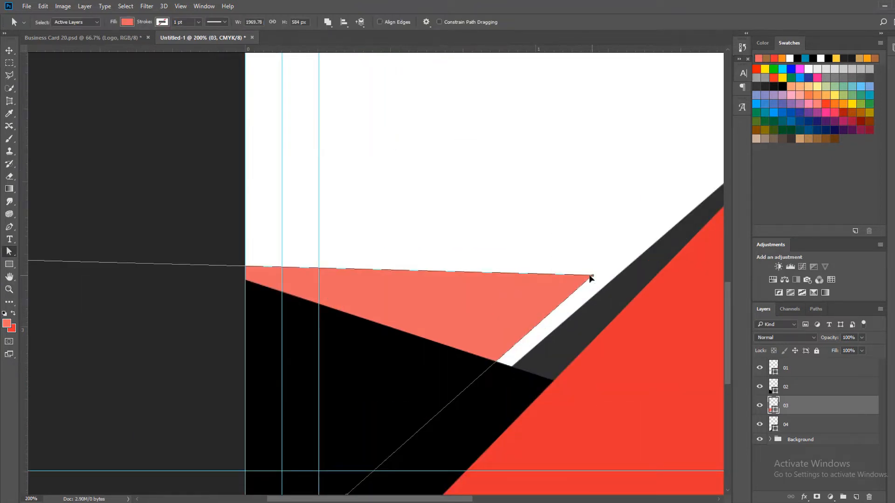
{"action": "left_click_drag", "start_coordinate": [591, 276], "coordinate": [553, 323]}
{"action": "left_click", "coordinate": [418, 300], "text": "ctrl+alt"}
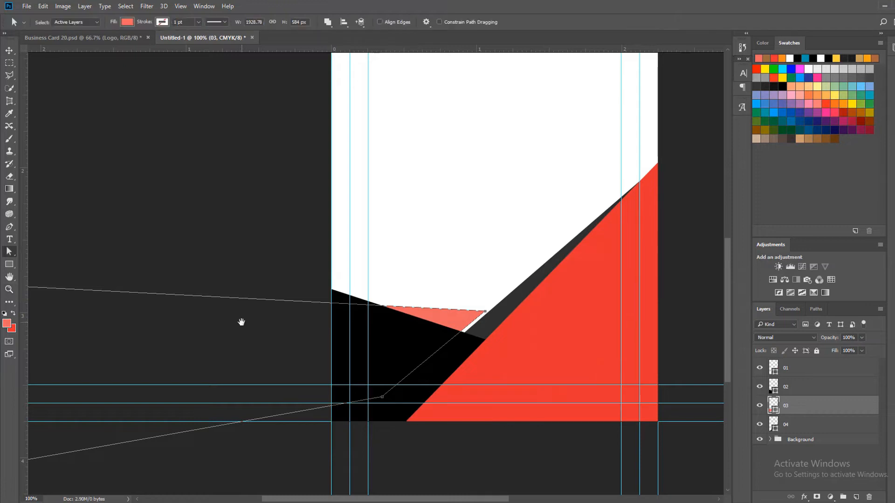
Bring the coral shape's two far-left anchor points inward to just outside the card's left edge
{"action": "left_click_drag", "start_coordinate": [241, 322], "coordinate": [529, 352]}
{"action": "left_click", "coordinate": [482, 322], "text": "alt"}
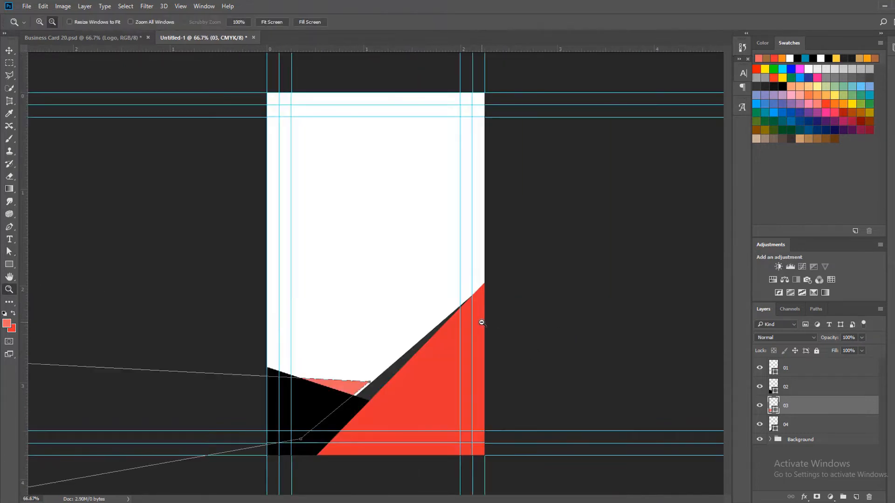
{"action": "left_click", "coordinate": [303, 272], "text": "alt"}
{"action": "left_click", "coordinate": [273, 284], "text": "alt"}
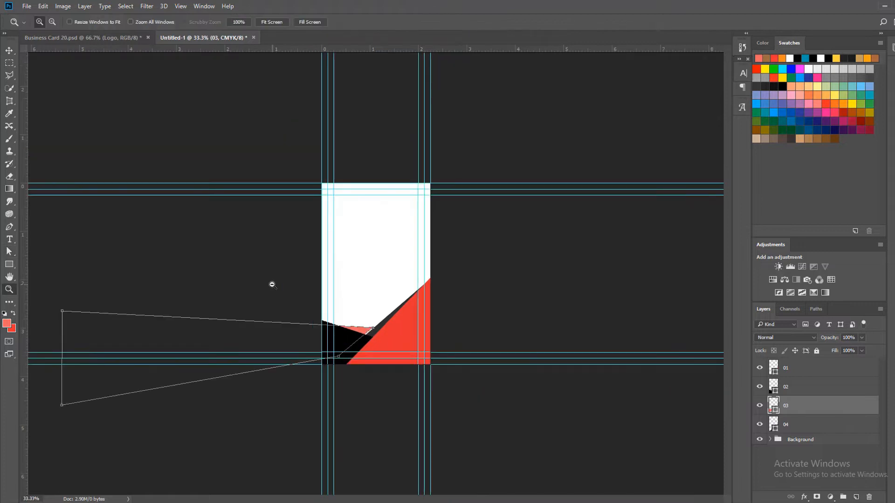
{"action": "key", "text": "a"}
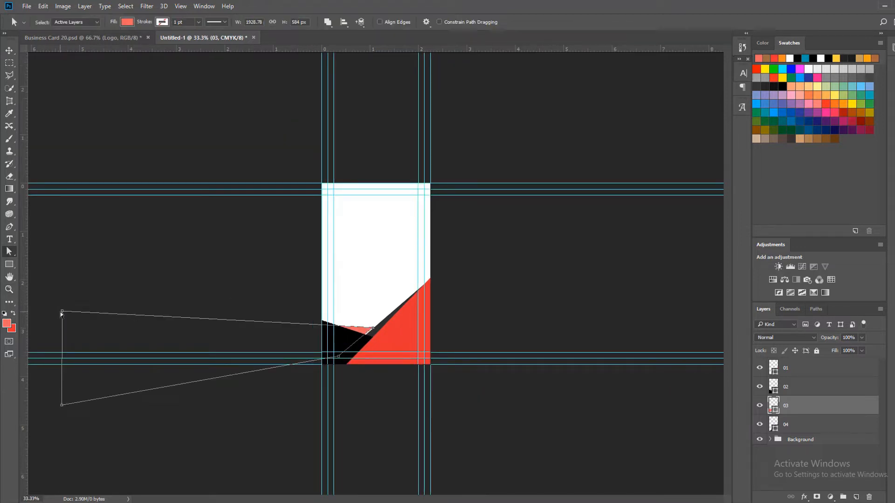
{"action": "left_click_drag", "start_coordinate": [62, 311], "coordinate": [293, 315]}
{"action": "left_click_drag", "start_coordinate": [63, 407], "coordinate": [303, 360]}
Move the coral shape's top-left anchor point right and down so its visible edge starts at the first vertical guide inside the card
{"action": "key", "text": "z"}
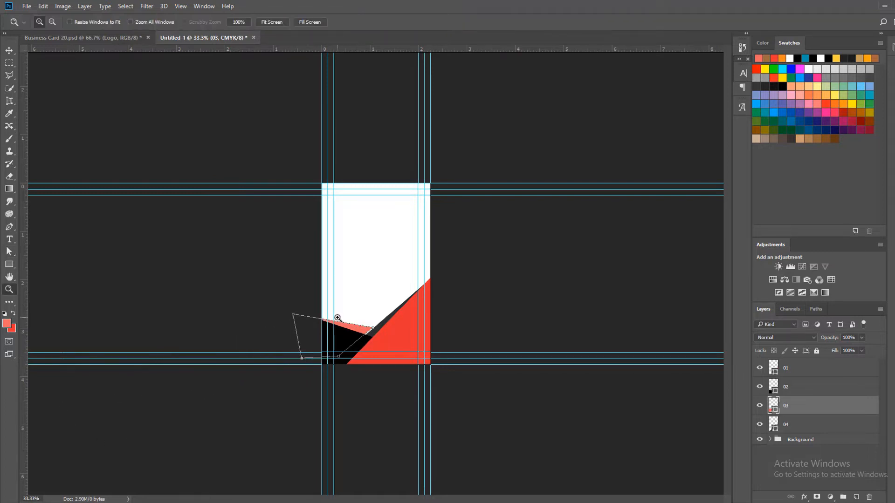
{"action": "left_click", "coordinate": [336, 313]}
{"action": "left_click", "coordinate": [336, 318]}
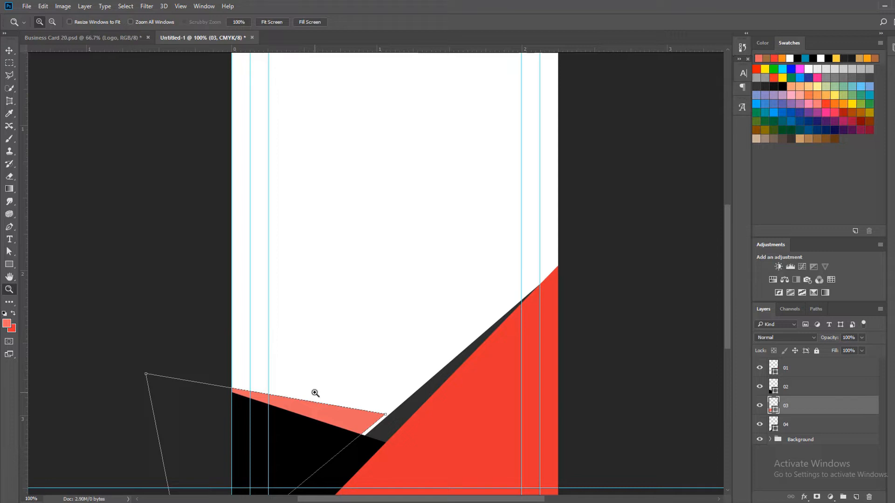
{"action": "key", "text": "a"}
{"action": "left_click", "coordinate": [306, 415], "text": "ctrl"}
{"action": "left_click_drag", "start_coordinate": [307, 415], "coordinate": [392, 296]}
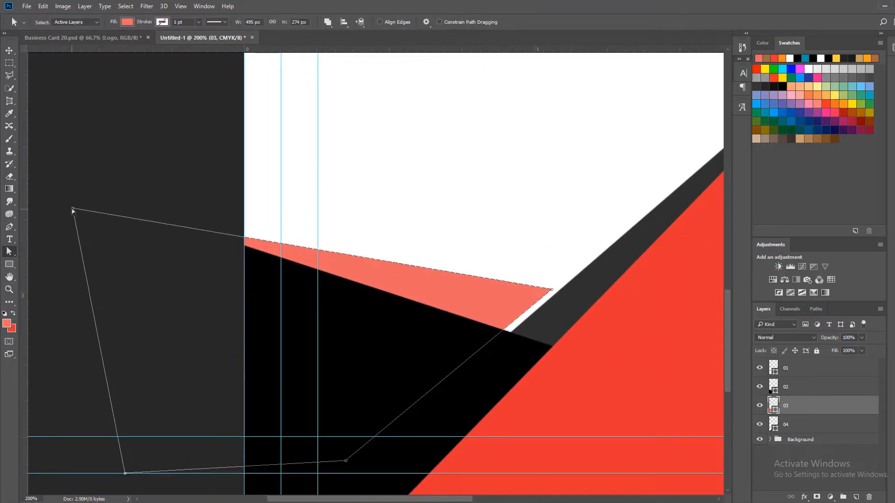
{"action": "left_click_drag", "start_coordinate": [73, 209], "coordinate": [171, 243]}
{"action": "left_click", "coordinate": [124, 216]}
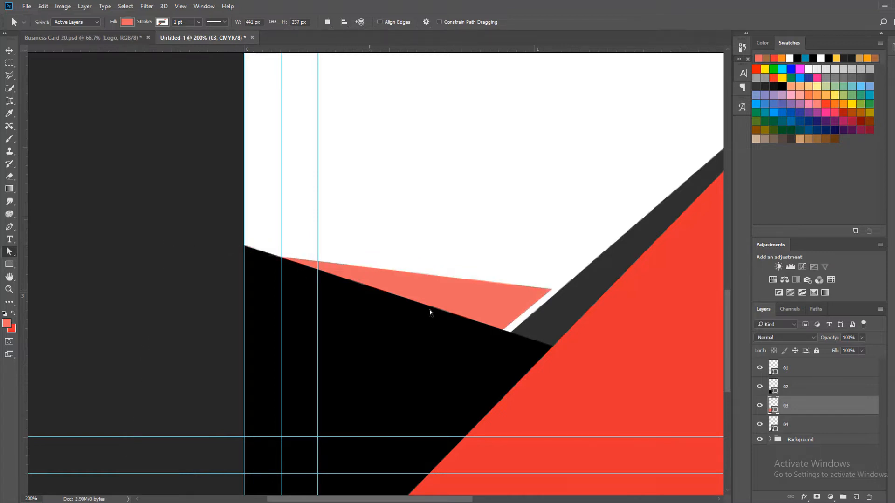
Nudge the coral shape's bottom-right anchor point right to even out the white gap beside the gray strip
{"action": "key", "text": "ctrl+space"}
{"action": "left_click", "coordinate": [511, 279]}
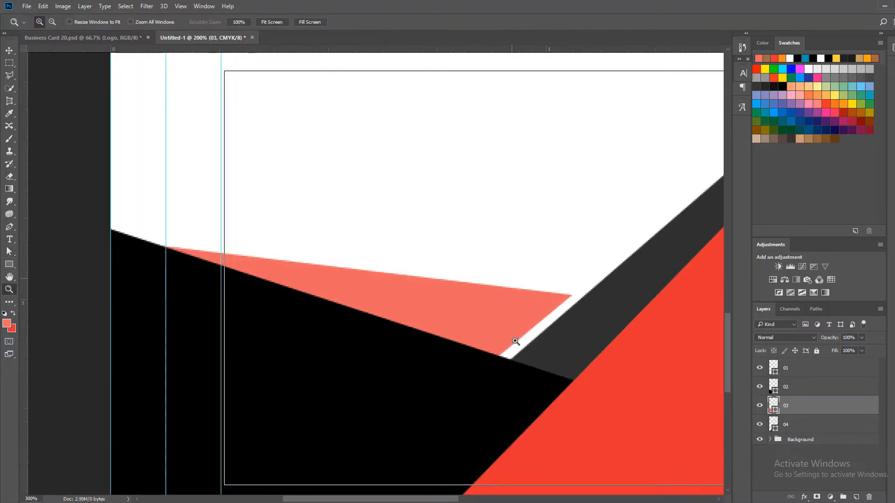
{"action": "key", "text": "v"}
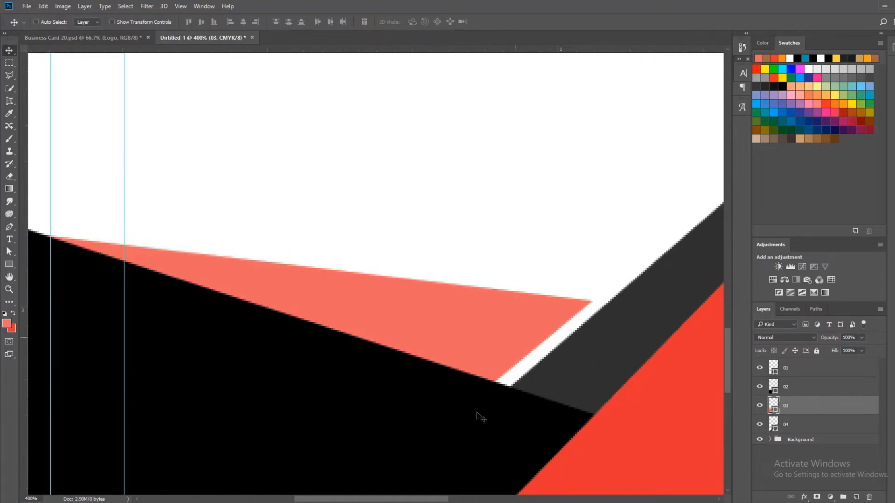
{"action": "scroll", "coordinate": [485, 285], "scroll_direction": "down", "scroll_amount": 2}
{"action": "left_click_drag", "start_coordinate": [455, 337], "coordinate": [501, 211]}
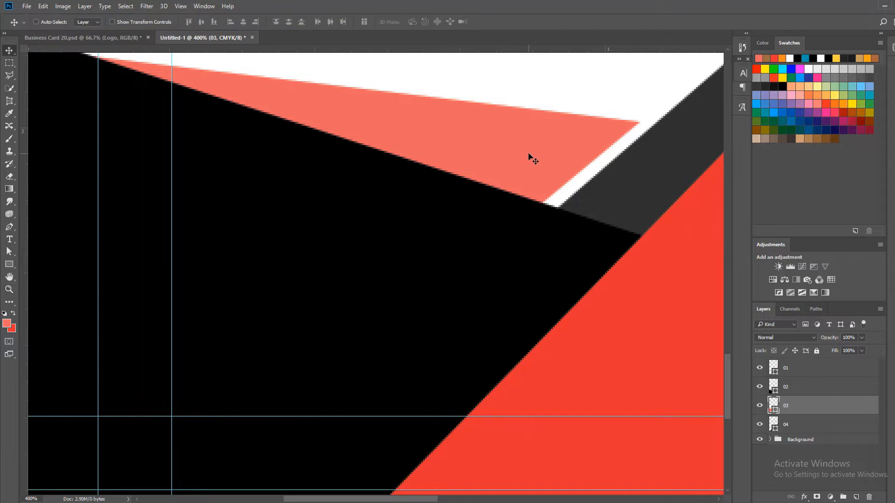
{"action": "key", "text": "a"}
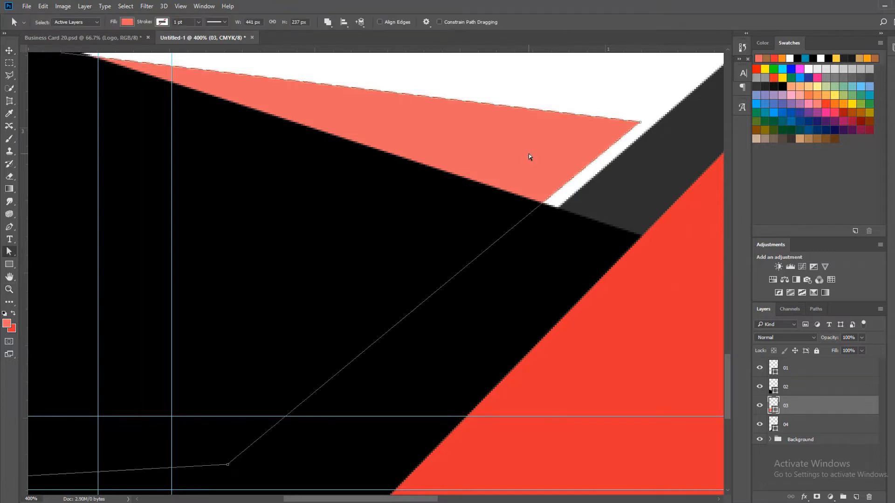
{"action": "left_click", "coordinate": [226, 465]}
{"action": "key", "text": "Right"}
{"action": "key", "text": "Right"}
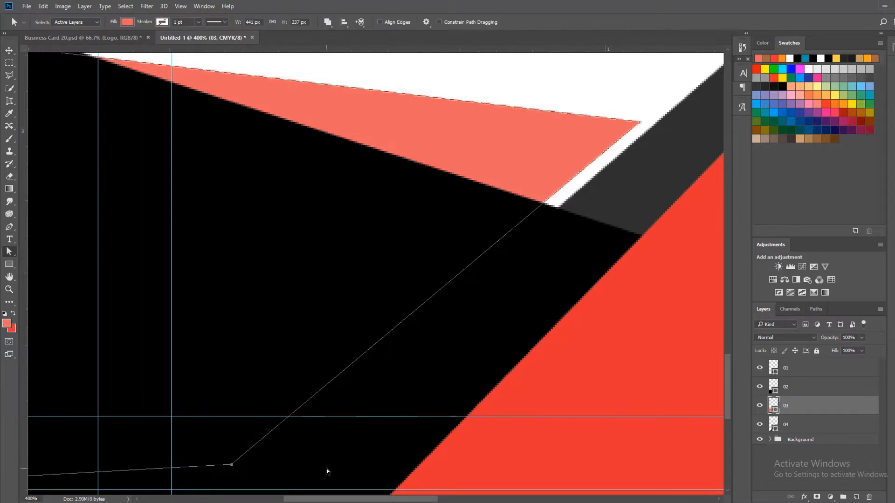
{"action": "key", "text": "Right"}
{"action": "key", "text": "Right"}
{"action": "key", "text": "Right"}
{"action": "key", "text": "Right"}
{"action": "key", "text": "Right"}
{"action": "key", "text": "Right"}
{"action": "key", "text": "Right"}
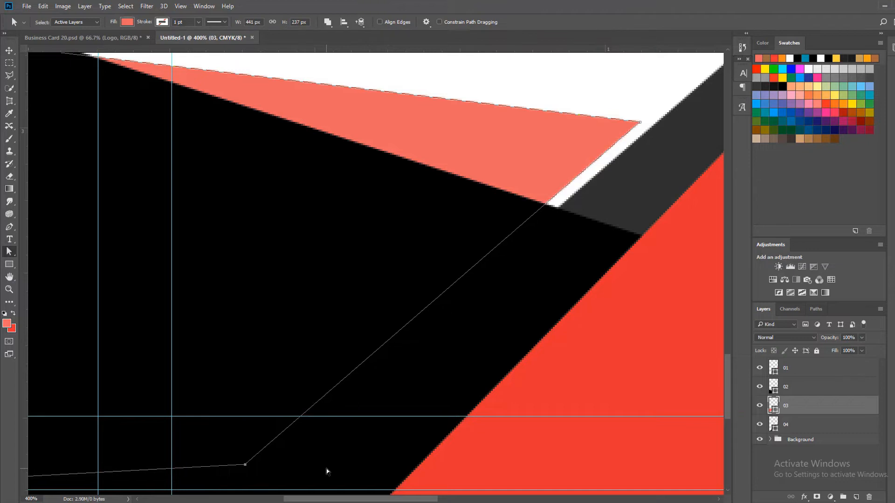
Group the layers 01 to 04 and rename the group Lower Shape
{"action": "key", "text": "z"}
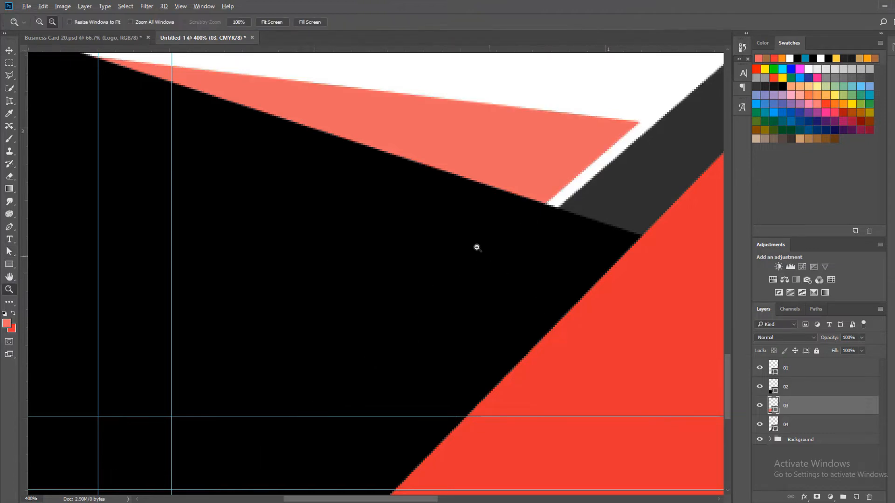
{"action": "left_click", "coordinate": [476, 246], "text": "alt"}
{"action": "left_click", "coordinate": [477, 247], "text": "alt"}
{"action": "left_click", "coordinate": [476, 247], "text": "alt"}
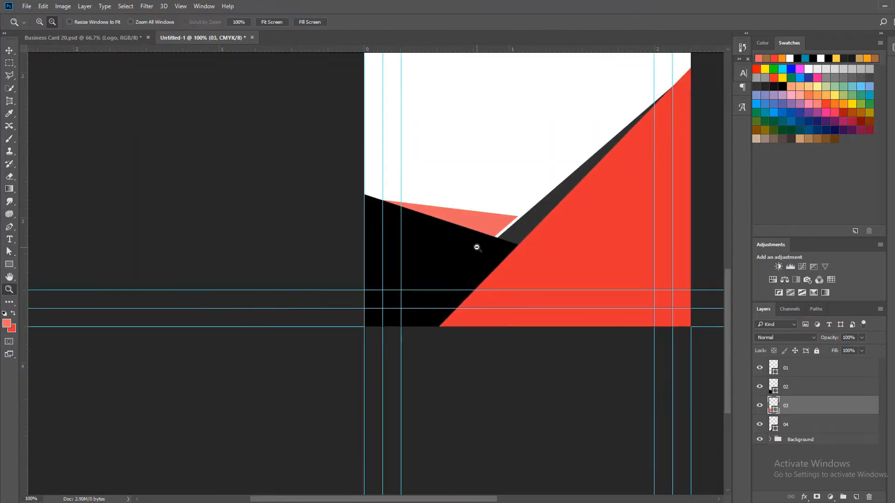
{"action": "left_click", "coordinate": [475, 246], "text": "alt"}
{"action": "key", "text": "a"}
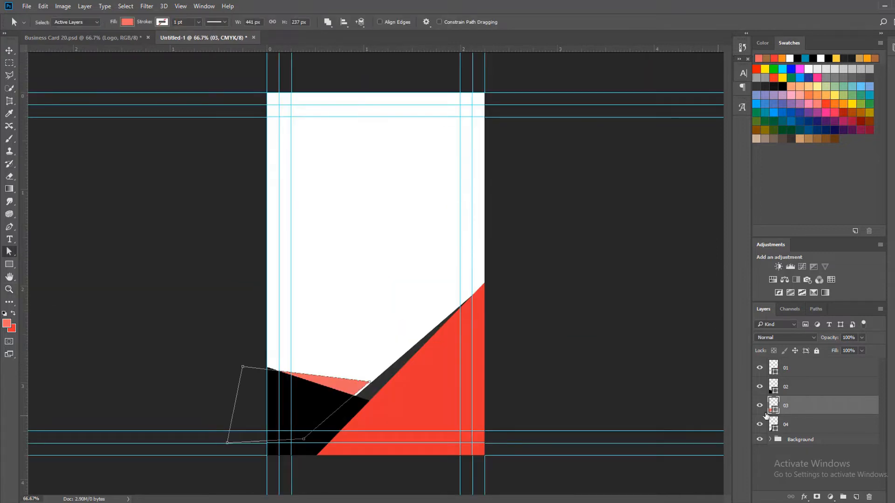
{"action": "left_click", "coordinate": [812, 422]}
{"action": "left_click", "coordinate": [811, 371], "text": "shift"}
{"action": "key", "text": "ctrl+g"}
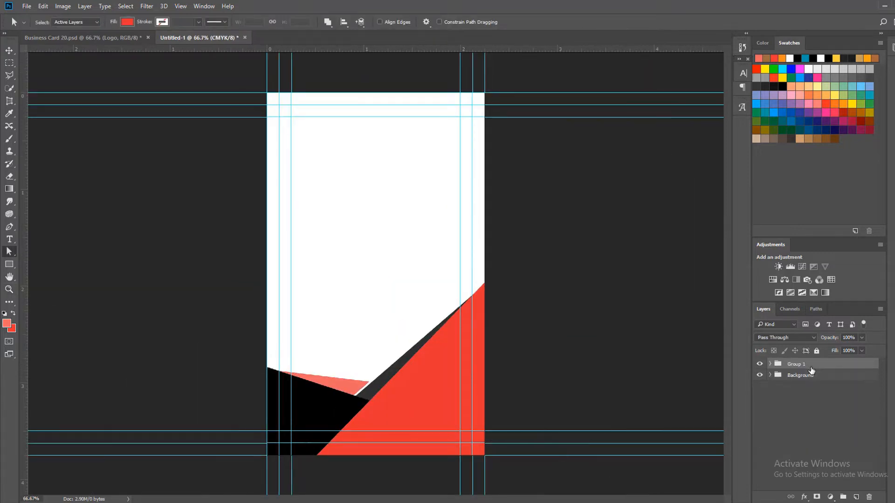
{"action": "double_click", "coordinate": [802, 364]}
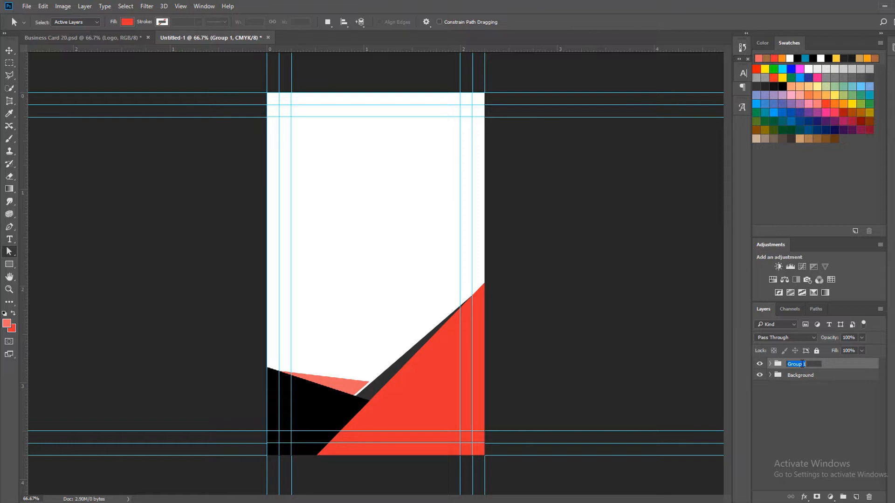
{"action": "type", "text": "d"}
{"action": "type", "text": "er Shape"}
{"action": "key", "text": "Return"}
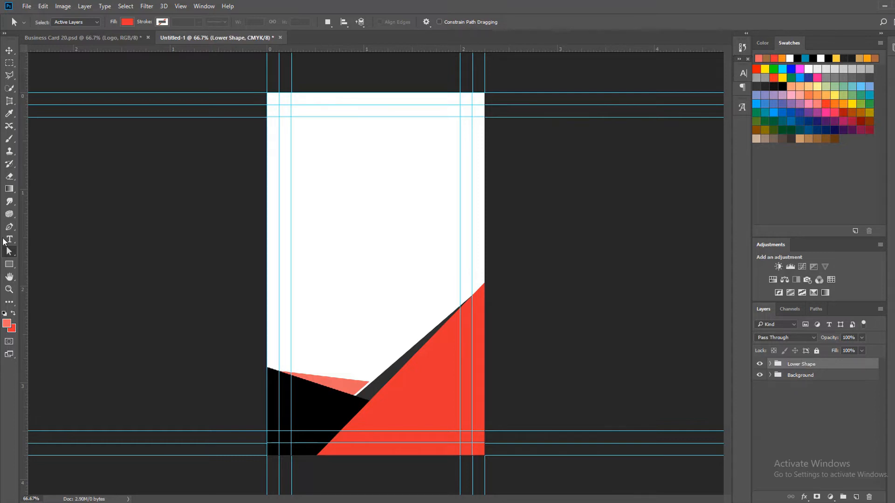
Draw a 440 x 76 px rectangle in the card's top-left corner, reaching down to the lowest of the upper guides
{"action": "left_click", "coordinate": [9, 264]}
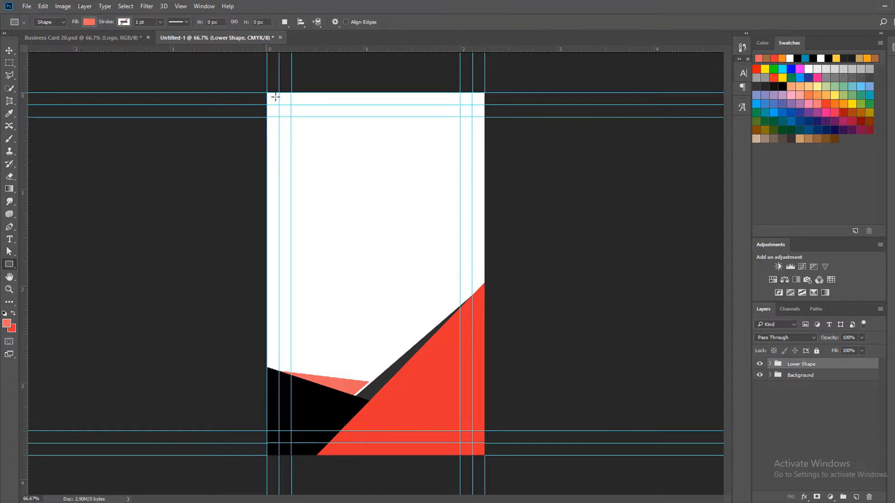
{"action": "left_click_drag", "start_coordinate": [275, 97], "coordinate": [409, 117]}
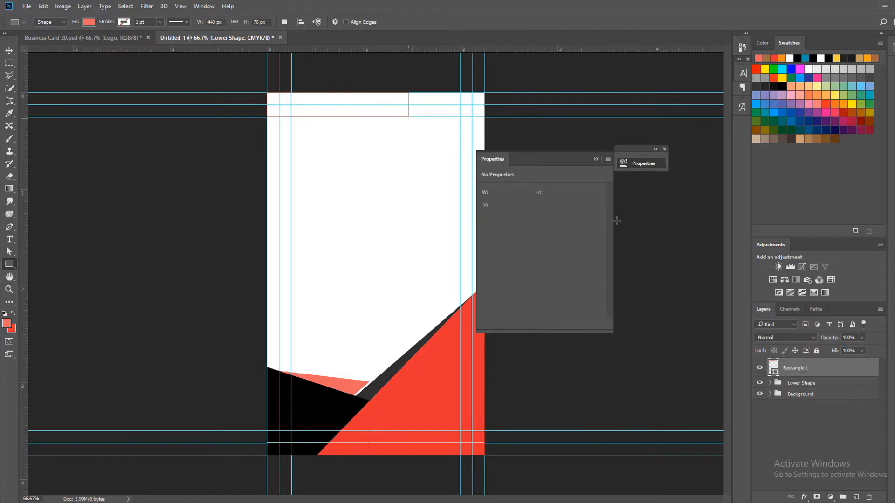
{"action": "left_click", "coordinate": [664, 149]}
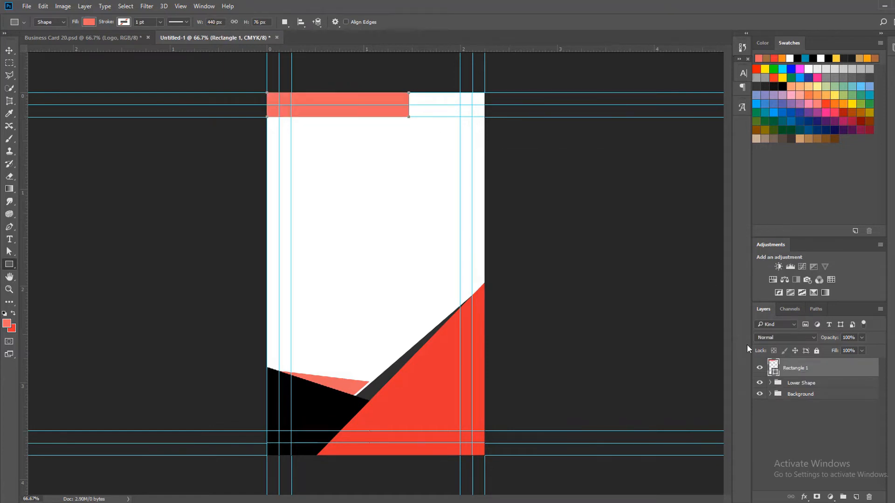
Fill the top rectangle with the bottom shape's red and slant its right end by moving the bottom-right anchor point inward
{"action": "double_click", "coordinate": [775, 374]}
{"action": "left_click", "coordinate": [436, 371]}
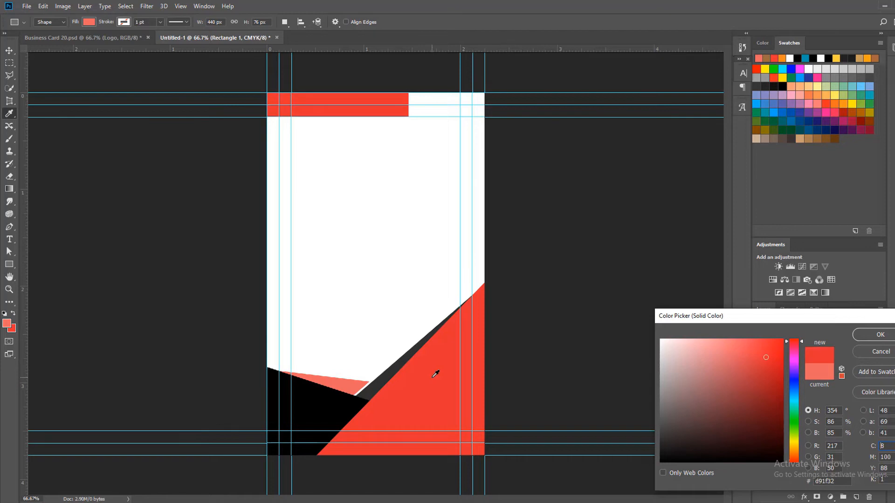
{"action": "left_click", "coordinate": [879, 335]}
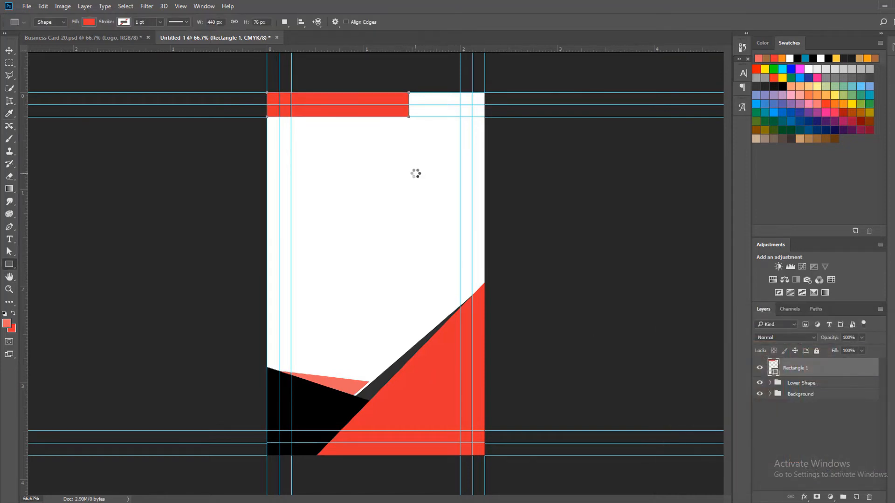
{"action": "key", "text": "a"}
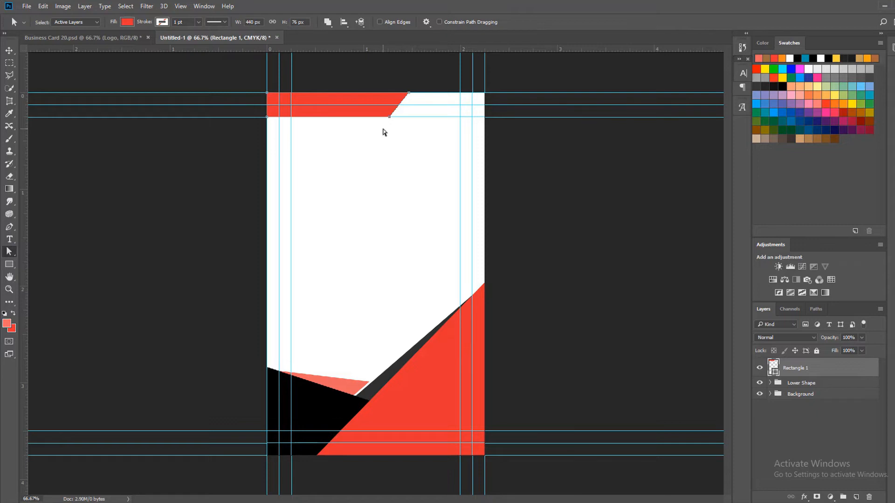
Duplicate the slanted red bar below the original and flip the copy with width and height scales of -100%
{"action": "key", "text": "v"}
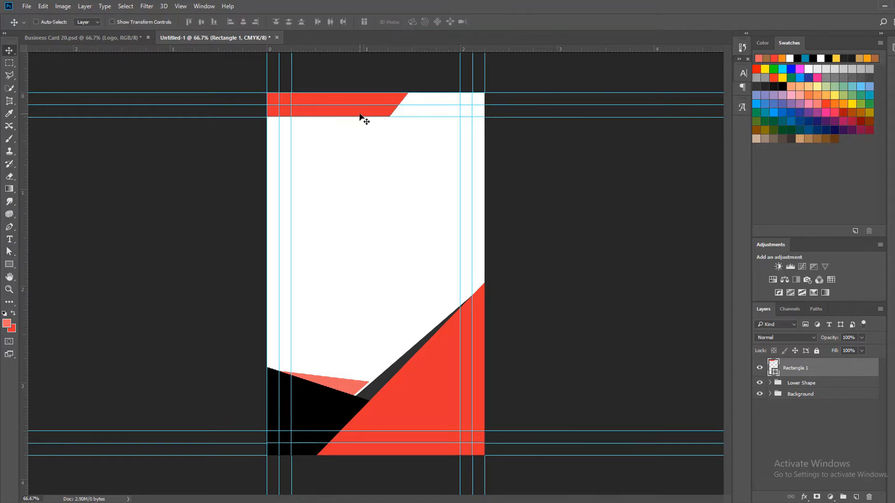
{"action": "left_click_drag", "start_coordinate": [363, 119], "coordinate": [427, 200]}
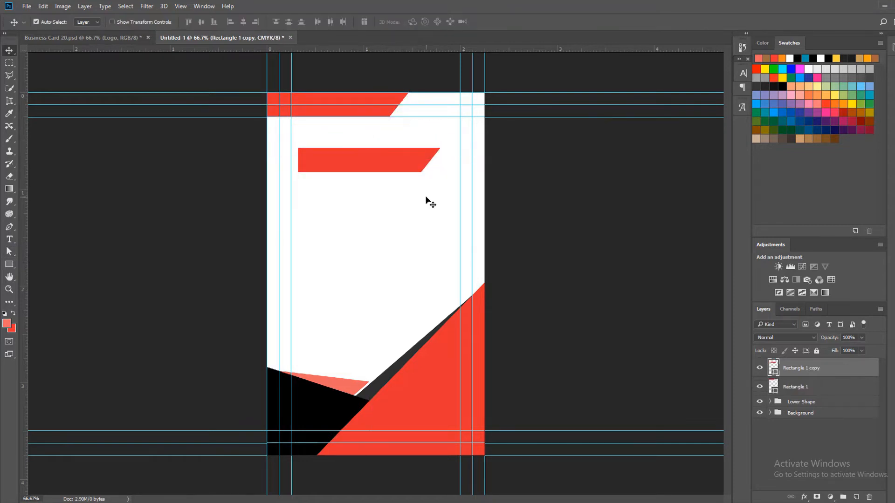
{"action": "key", "text": "ctrl+t"}
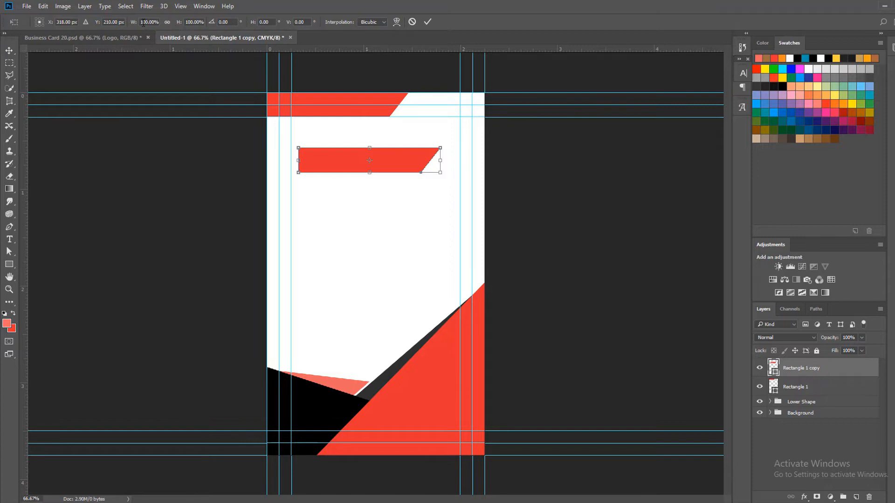
{"action": "type", "text": "-100"}
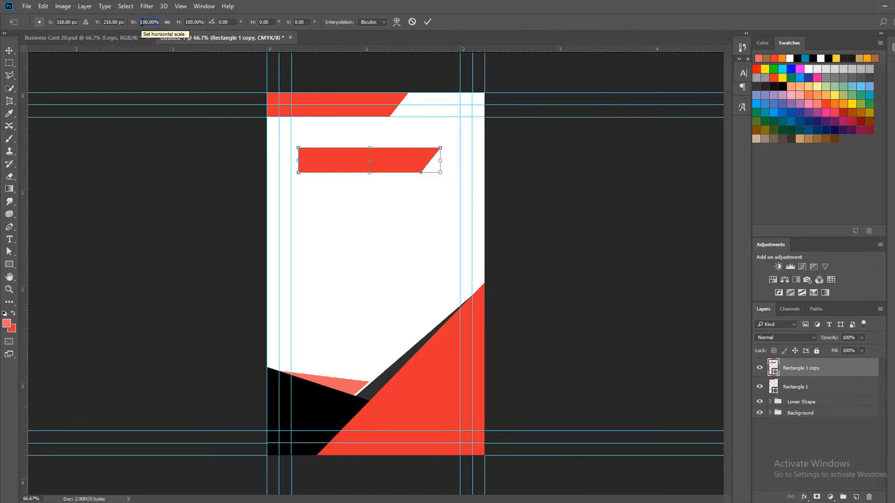
{"action": "key", "text": "Return"}
{"action": "left_click", "coordinate": [188, 22]}
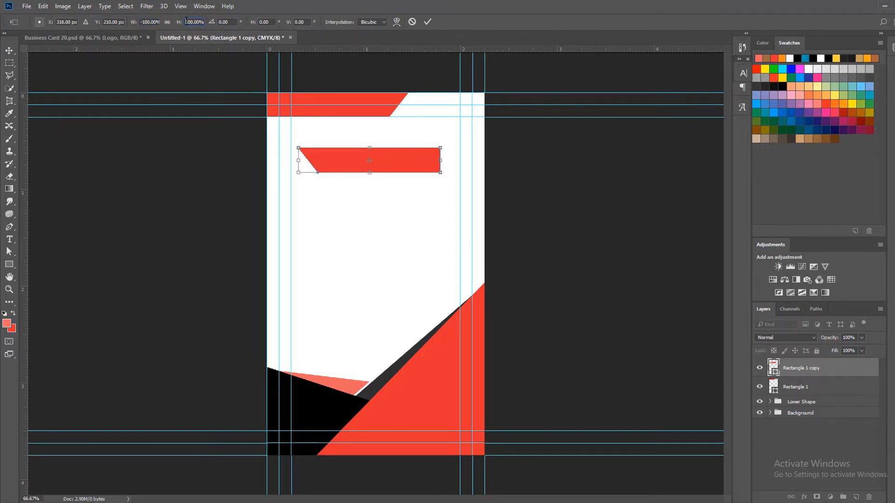
{"action": "type", "text": "-100"}
{"action": "key", "text": "Return"}
{"action": "left_click", "coordinate": [428, 22]}
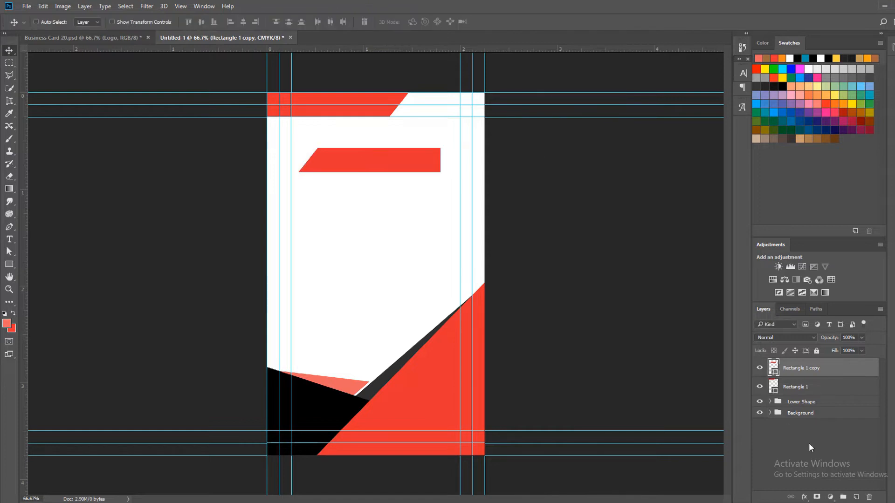
Recolor the flipped bar black and fit it into the card's top-right corner, leaving a thin white gap beside the red bar
{"action": "double_click", "coordinate": [774, 370]}
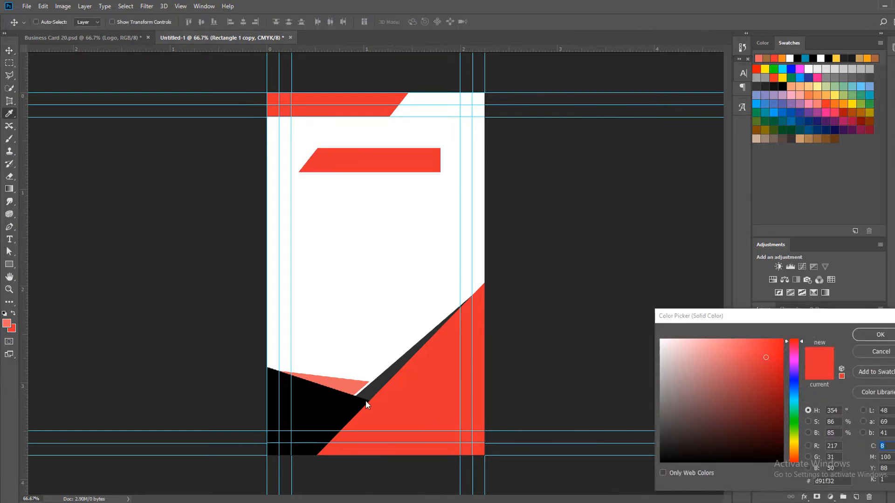
{"action": "left_click", "coordinate": [366, 403]}
{"action": "left_click", "coordinate": [876, 335]}
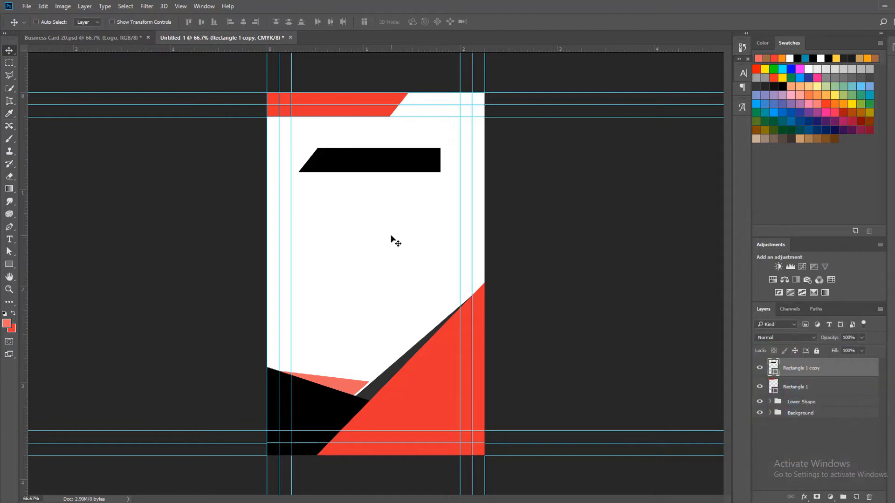
{"action": "left_click_drag", "start_coordinate": [376, 175], "coordinate": [473, 119]}
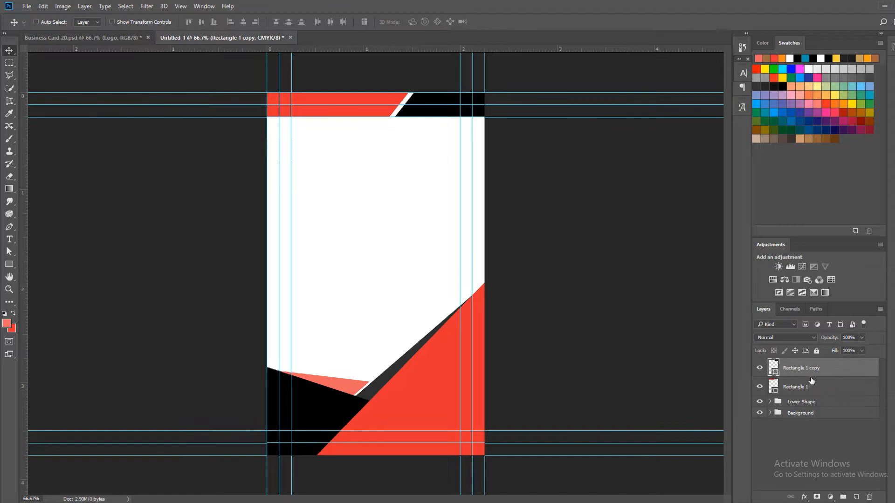
Put the black bar's layer beneath the red bar's layer and rename the red one 01 and the black one 02
{"action": "key", "text": "ctrl+bracketleft"}
{"action": "double_click", "coordinate": [797, 369]}
{"action": "type", "text": "01"}
{"action": "key", "text": "Tab"}
{"action": "type", "text": "02"}
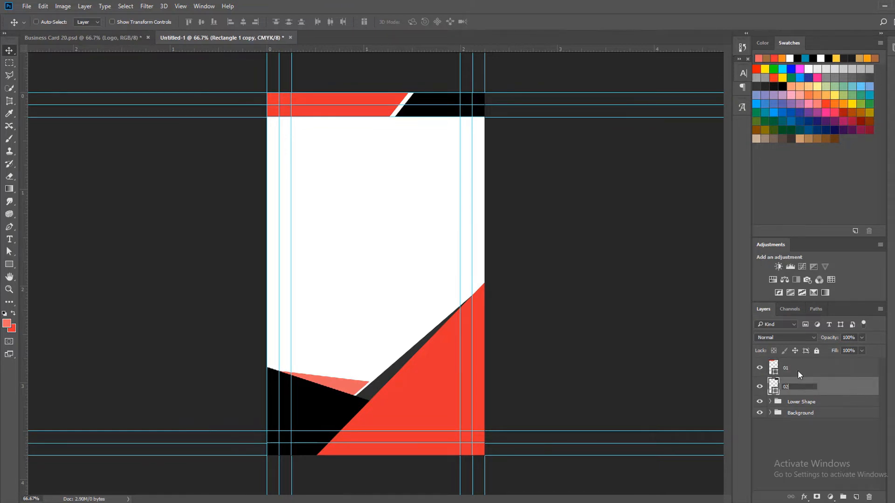
{"action": "key", "text": "Return"}
Group the two top bar layers and rename the group Top Shape
{"action": "left_click", "coordinate": [816, 387], "text": "shift"}
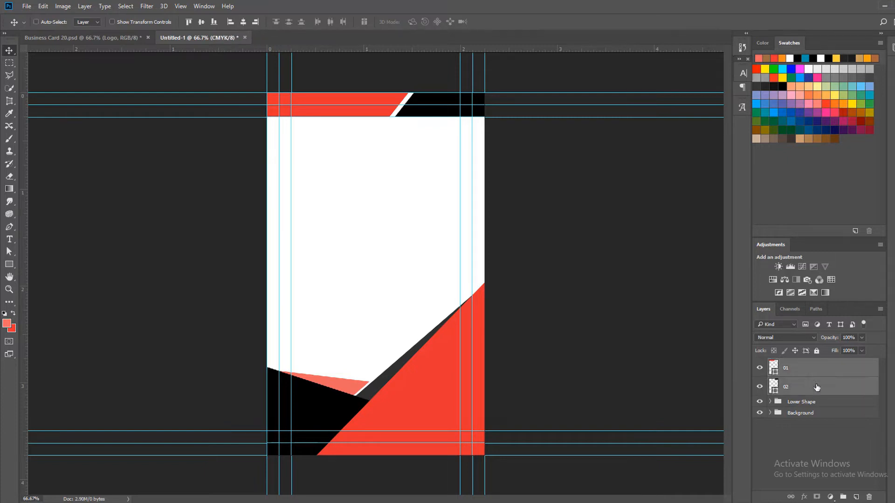
{"action": "key", "text": "ctrl+g"}
{"action": "double_click", "coordinate": [795, 364]}
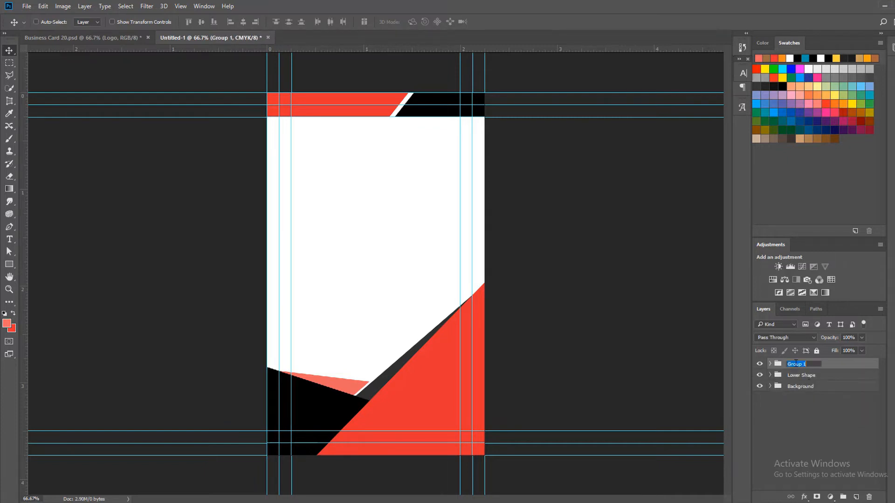
{"action": "type", "text": "Top Shape"}
{"action": "key", "text": "Return"}
Float the Business Card 20.psd window beside the new card and copy its Name and Contact Info groups into the new document
{"action": "left_click_drag", "start_coordinate": [74, 39], "coordinate": [99, 5]}
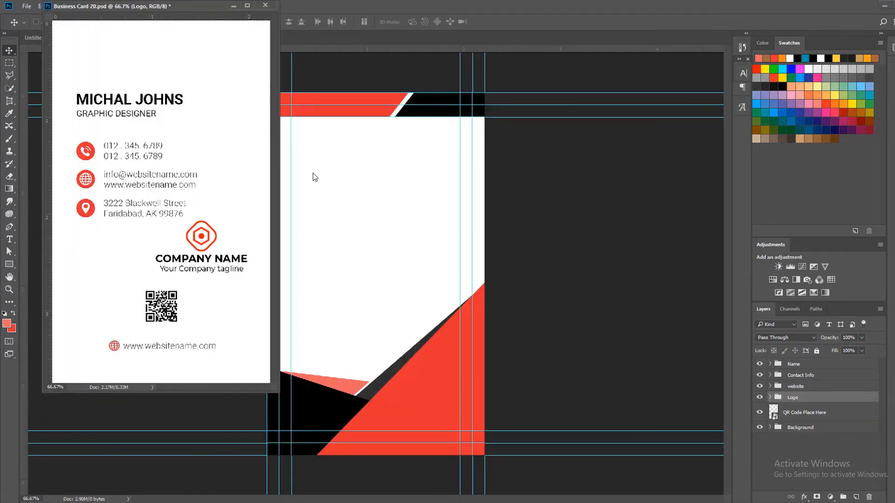
{"action": "left_click_drag", "start_coordinate": [275, 387], "coordinate": [259, 372]}
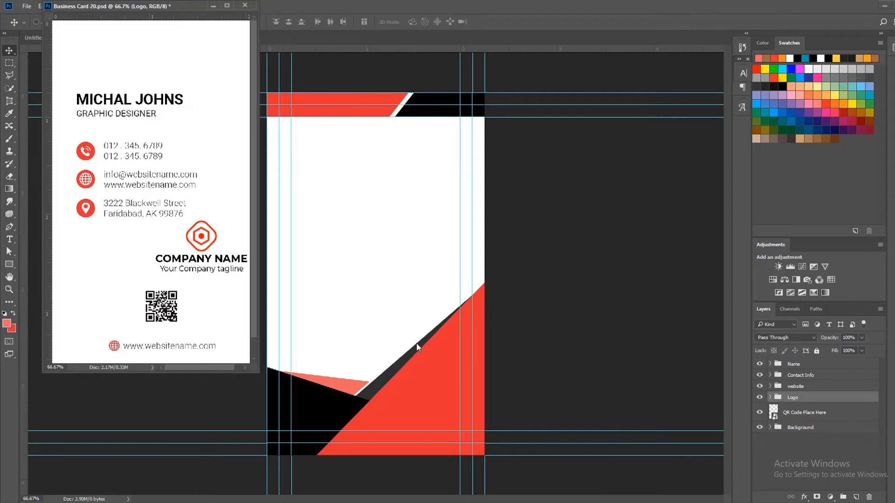
{"action": "left_click", "coordinate": [821, 368]}
{"action": "left_click_drag", "start_coordinate": [822, 369], "coordinate": [395, 236]}
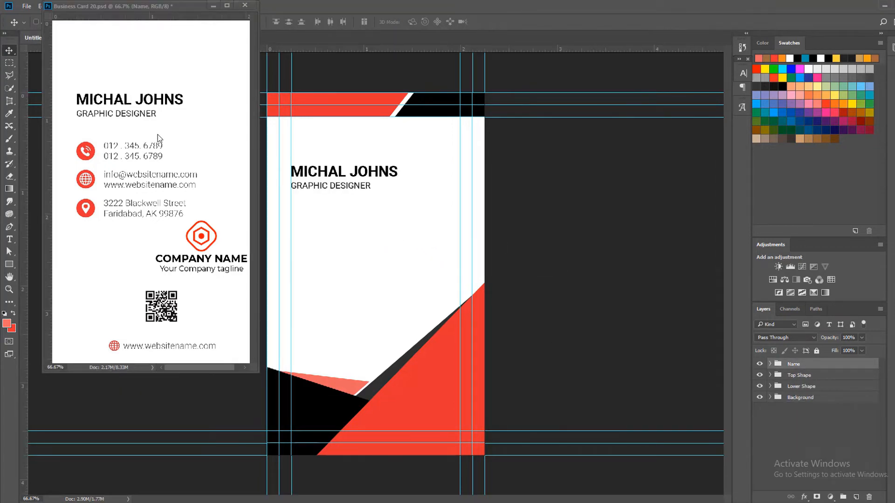
{"action": "left_click_drag", "start_coordinate": [807, 375], "coordinate": [390, 322]}
Copy the Logo group from Business Card 20.psd into the new card, dock its window again and return to the new card
{"action": "left_click", "coordinate": [157, 200]}
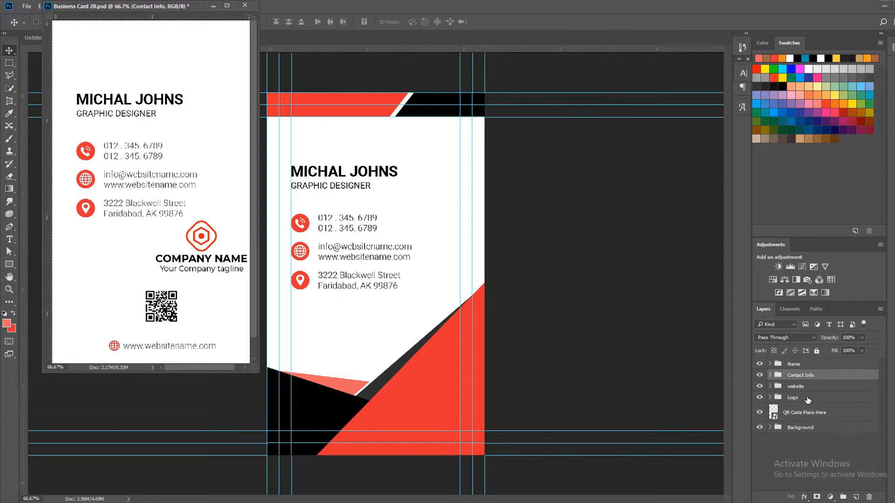
{"action": "left_click_drag", "start_coordinate": [808, 400], "coordinate": [386, 361]}
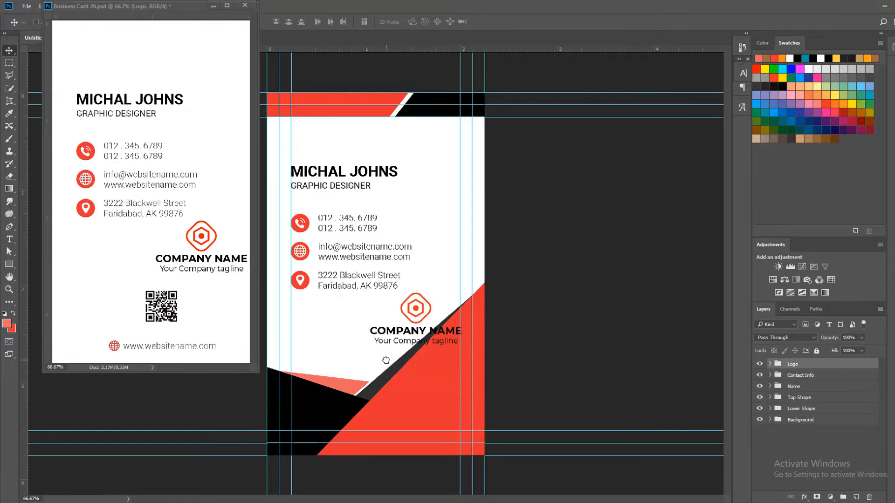
{"action": "left_click_drag", "start_coordinate": [186, 9], "coordinate": [155, 53]}
{"action": "left_click", "coordinate": [66, 35]}
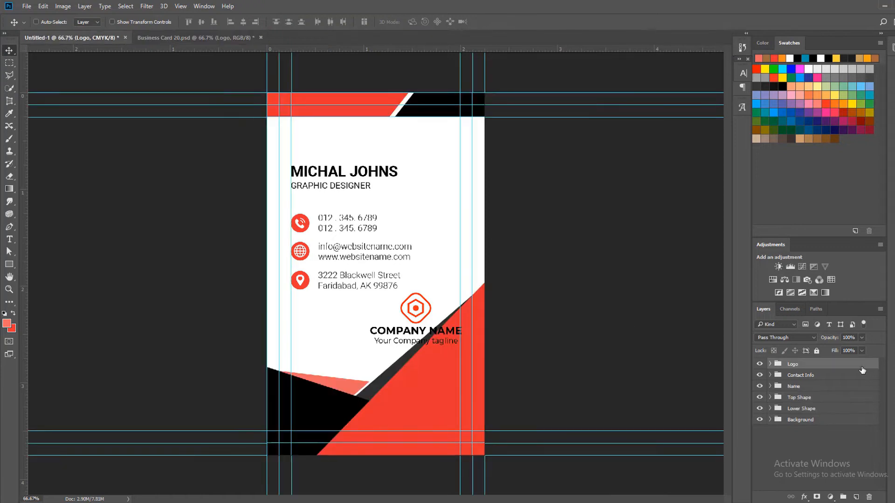
Move the logo onto the red bottom shape and give its group a white (ffffff) Color Overlay
{"action": "left_click_drag", "start_coordinate": [409, 331], "coordinate": [416, 404]}
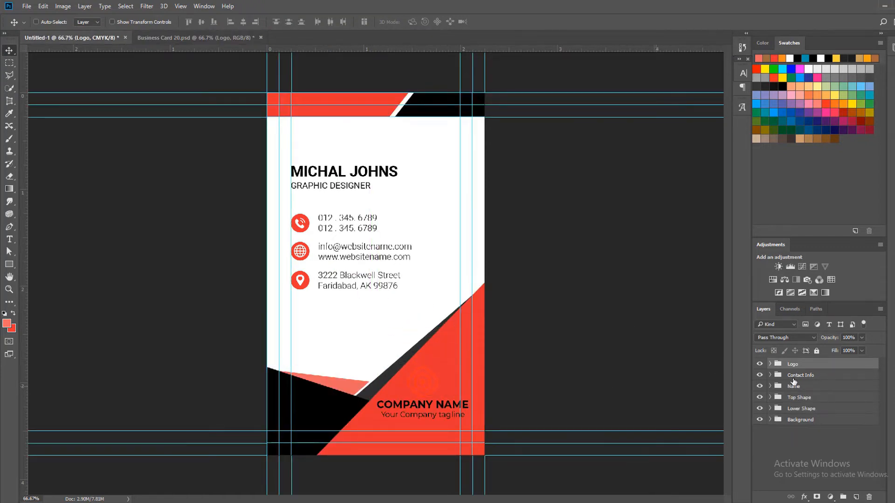
{"action": "double_click", "coordinate": [870, 364]}
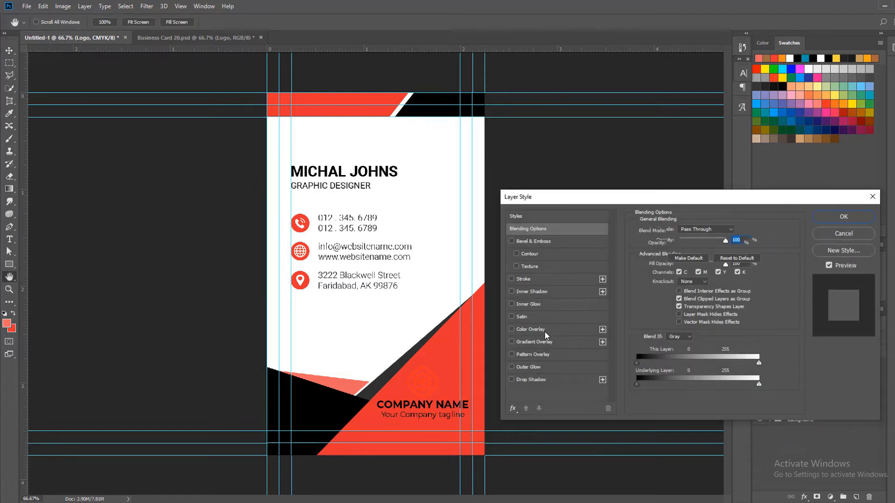
{"action": "left_click", "coordinate": [544, 331]}
{"action": "left_click", "coordinate": [735, 231]}
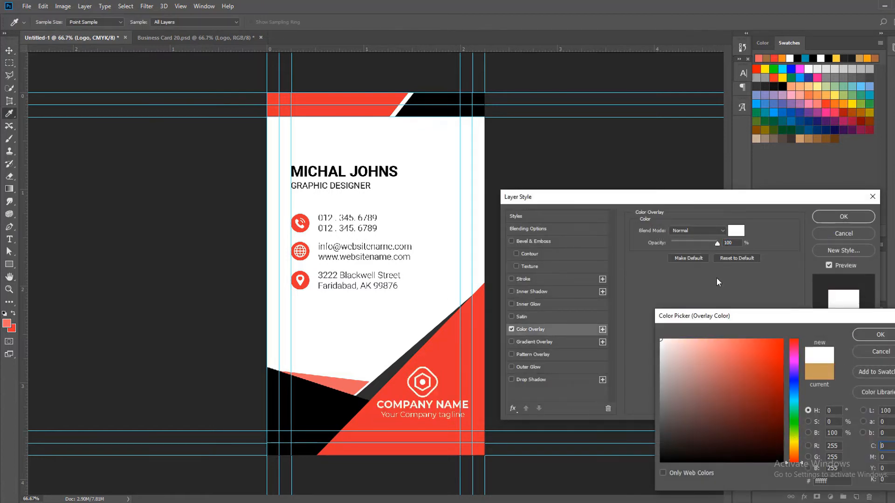
{"action": "left_click", "coordinate": [879, 336]}
{"action": "left_click", "coordinate": [838, 217]}
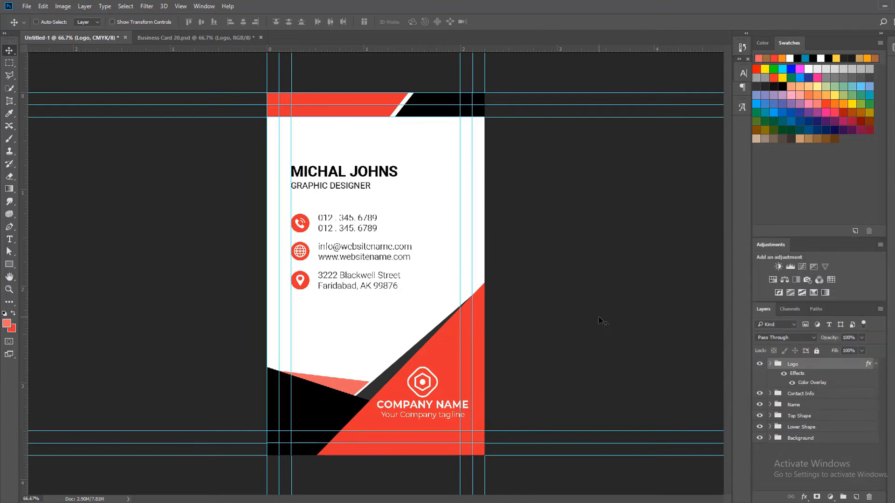
Scale the Logo group proportionally to 85%
{"action": "key", "text": "ctrl+t"}
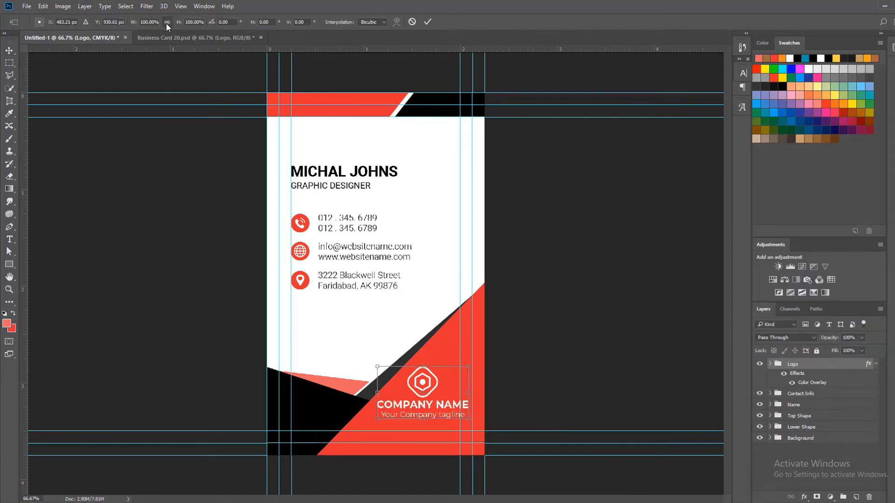
{"action": "left_click", "coordinate": [194, 22]}
{"action": "type", "text": "85"}
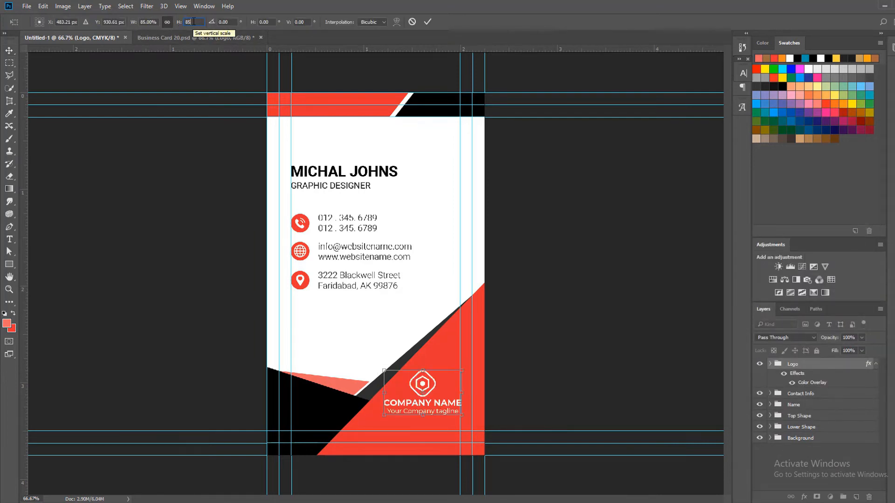
{"action": "left_click", "coordinate": [427, 21]}
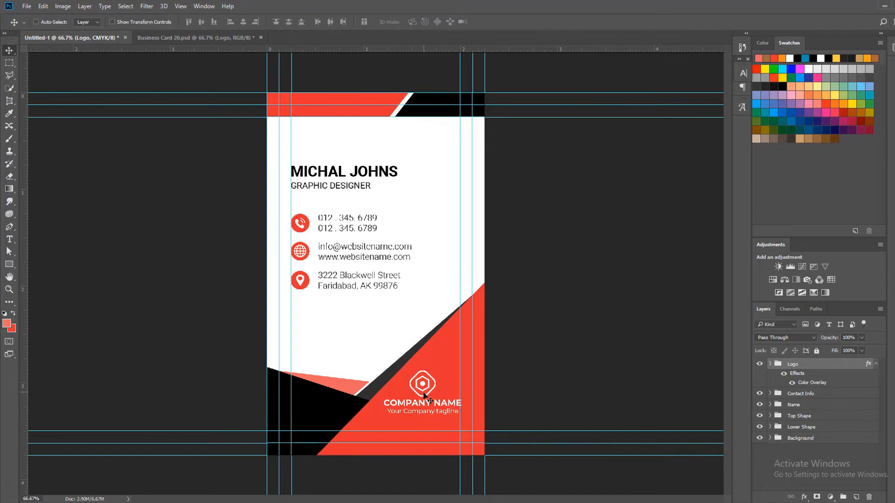
Move the logo lower in the red shape and fine-tune its position so the company name ends just inside the inner right guide
{"action": "left_click_drag", "start_coordinate": [419, 396], "coordinate": [422, 411]}
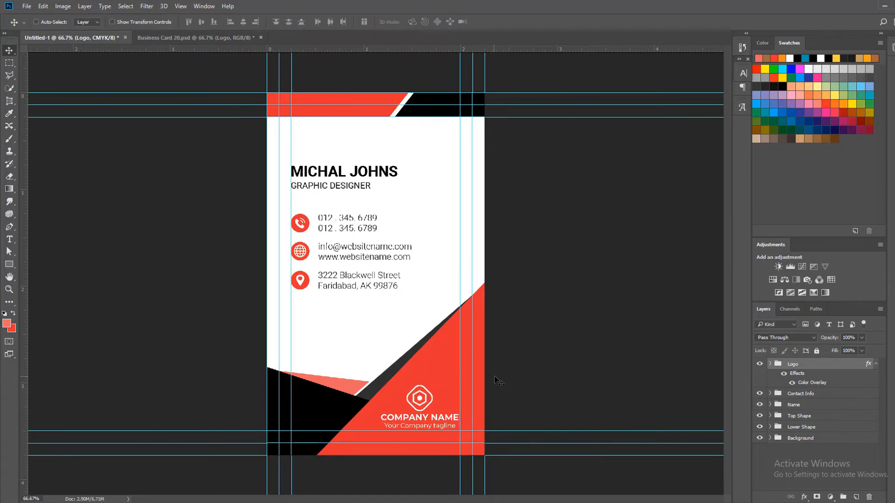
{"action": "key", "text": "Right"}
{"action": "key", "text": "Right"}
{"action": "key", "text": "Right"}
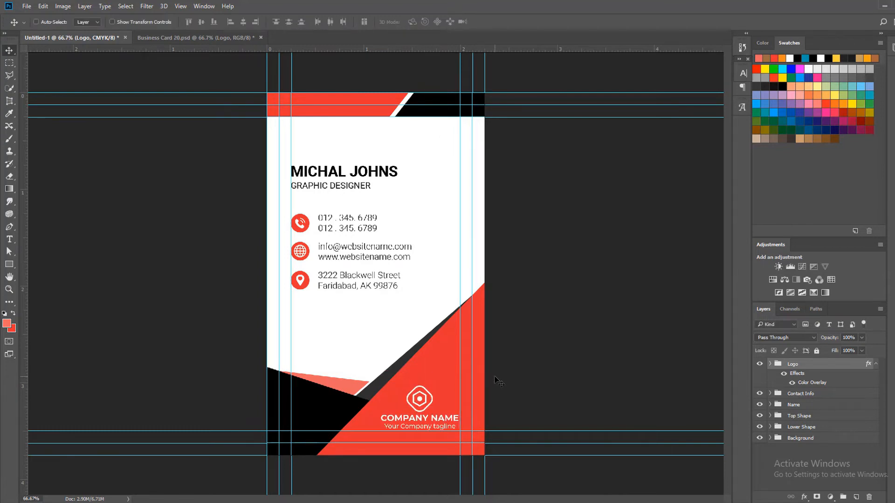
{"action": "key", "text": "Down"}
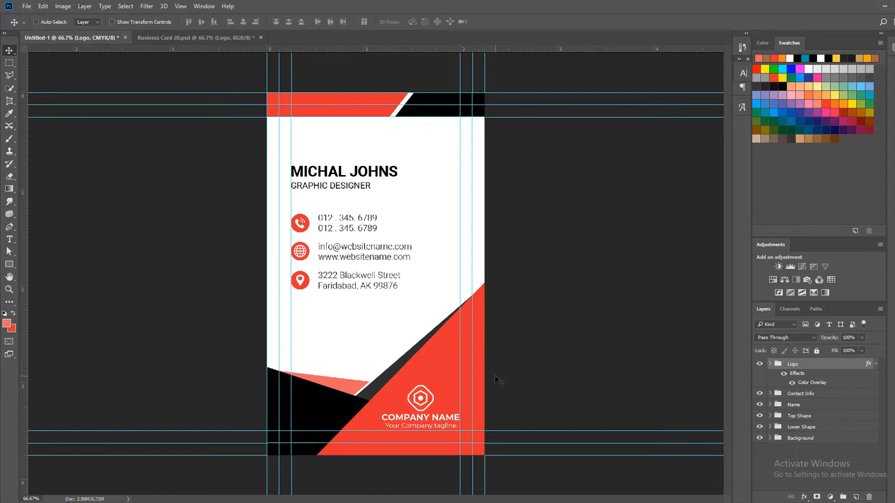
{"action": "key", "text": "Right"}
{"action": "key", "text": "ctrl+space"}
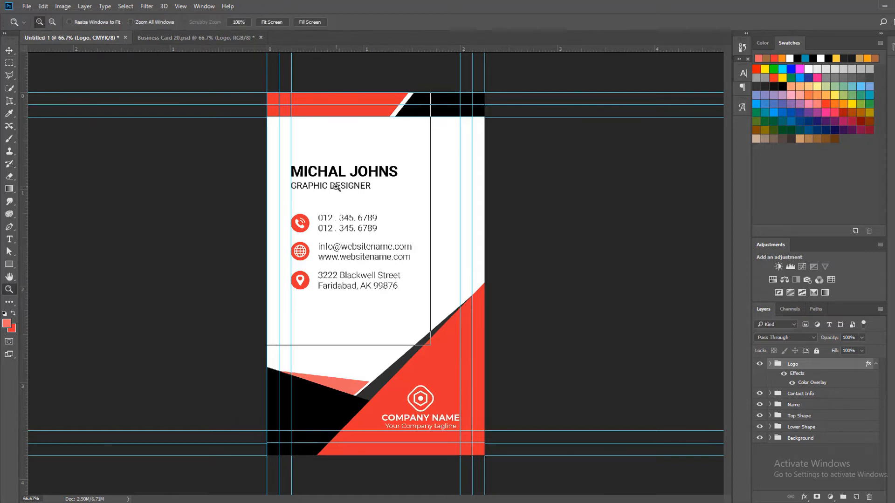
Collapse the Logo group's effects list and move the Contact Info group below the Name group in the layer order
{"action": "left_click", "coordinate": [336, 186], "text": "ctrl"}
{"action": "left_click", "coordinate": [320, 136], "text": "ctrl"}
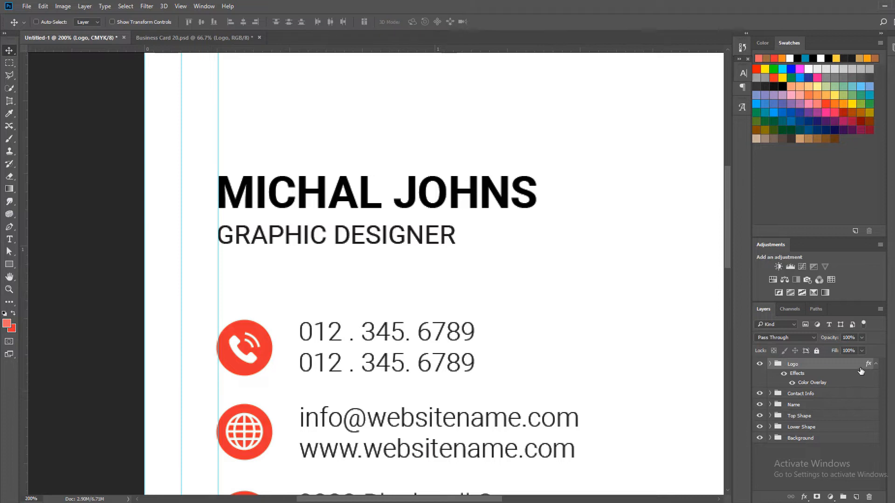
{"action": "left_click", "coordinate": [875, 364]}
{"action": "left_click", "coordinate": [770, 376]}
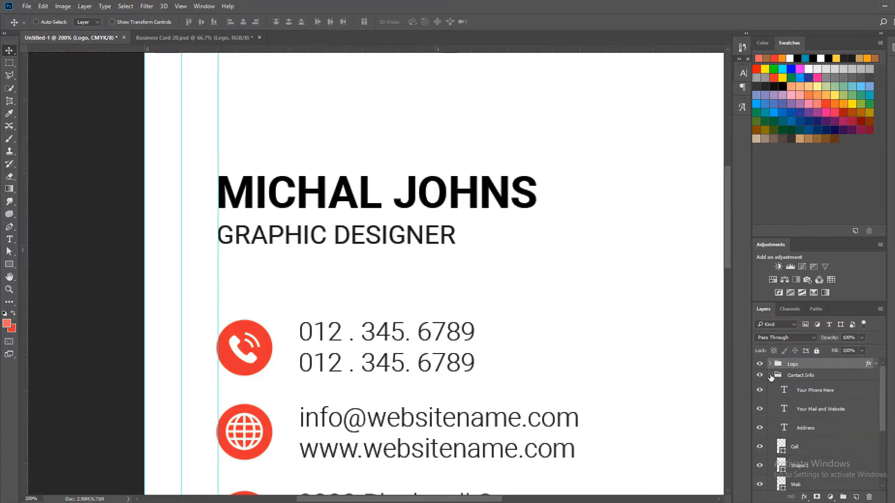
{"action": "left_click", "coordinate": [777, 376]}
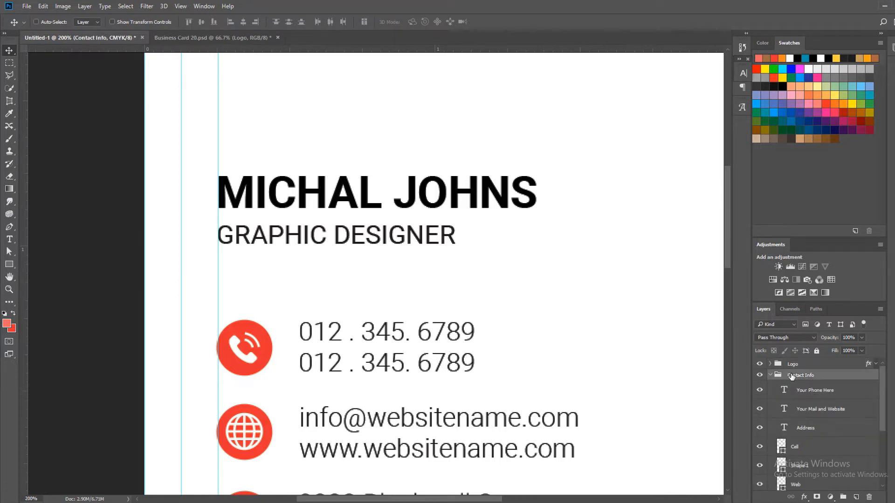
{"action": "left_click", "coordinate": [770, 375]}
{"action": "key", "text": "ctrl+bracketleft"}
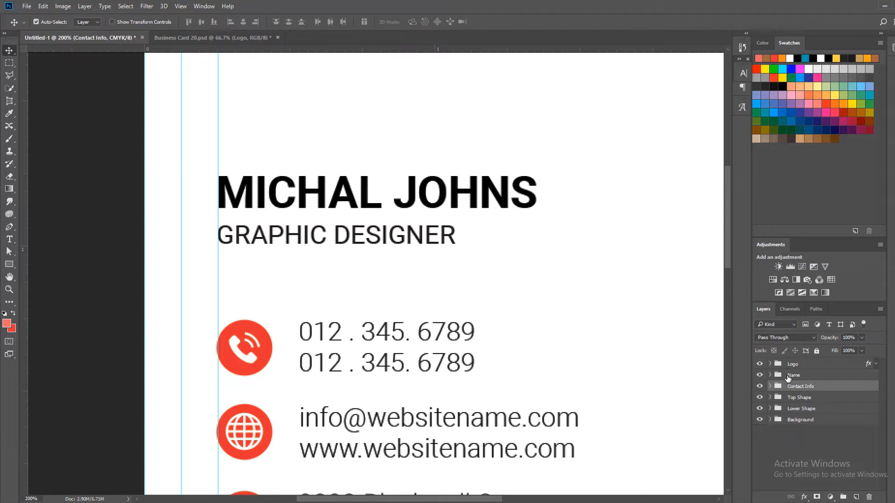
Recolor only the first name in the Name text layer with the red sampled from the phone icon's circle
{"action": "left_click", "coordinate": [770, 376]}
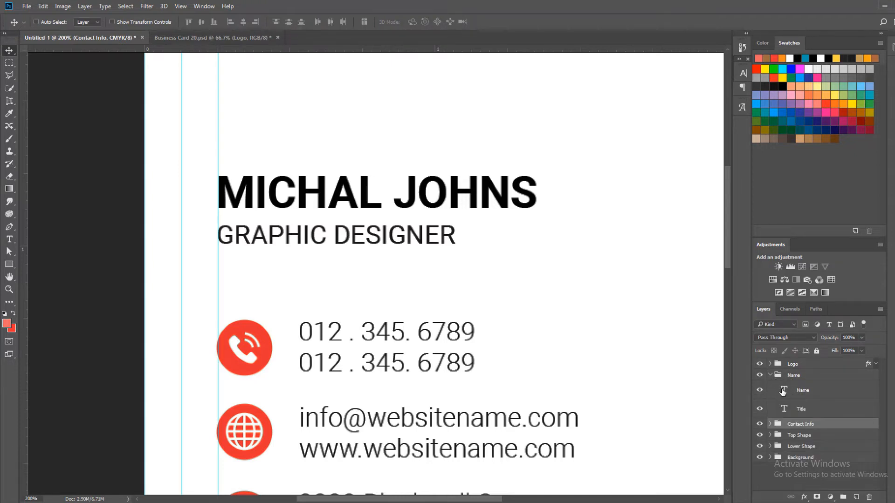
{"action": "double_click", "coordinate": [783, 392]}
{"action": "left_click_drag", "start_coordinate": [382, 194], "coordinate": [215, 184]}
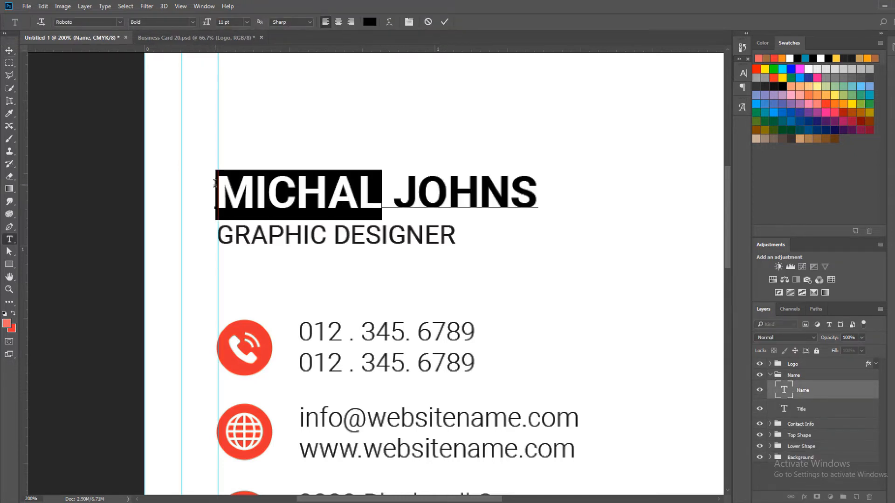
{"action": "left_click", "coordinate": [369, 22]}
{"action": "left_click", "coordinate": [251, 325]}
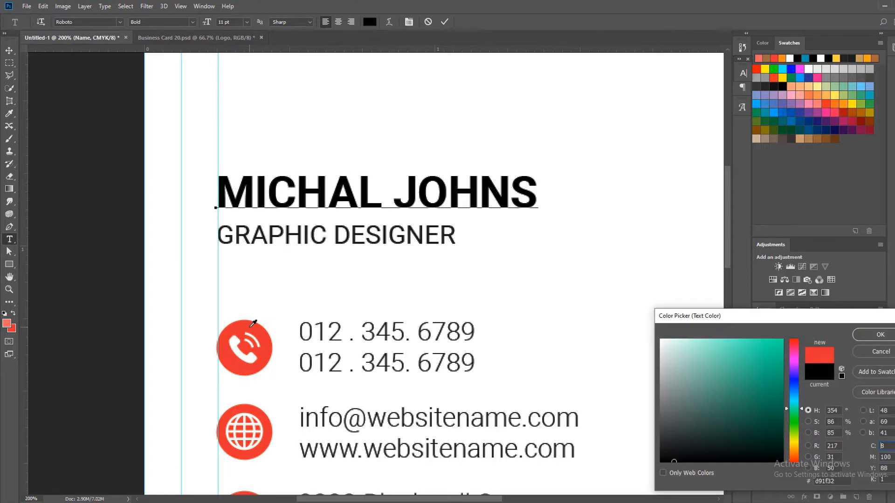
{"action": "left_click", "coordinate": [860, 334]}
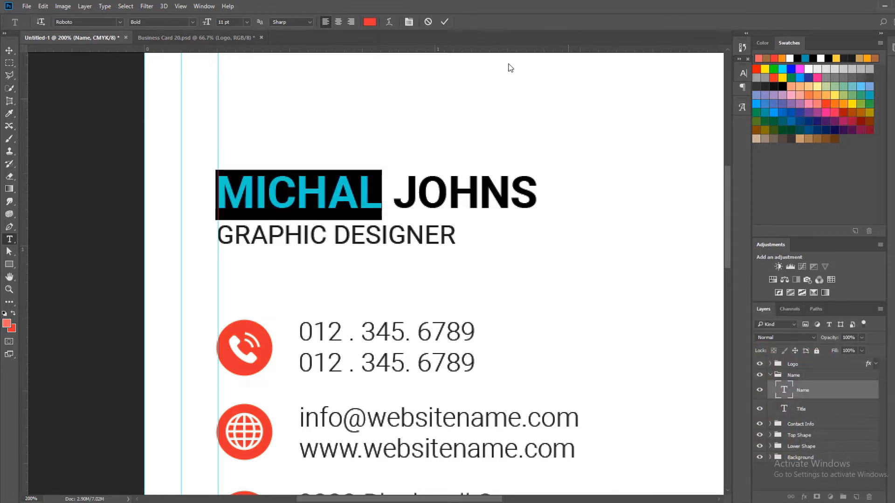
{"action": "left_click", "coordinate": [444, 22]}
{"action": "key", "text": "v"}
Align the left edges of the Name and Contact Info groups and nudge both right to the inner left guide
{"action": "scroll", "coordinate": [428, 351], "scroll_direction": "down", "scroll_amount": 1}
{"action": "scroll", "coordinate": [428, 351], "scroll_direction": "down", "scroll_amount": 4}
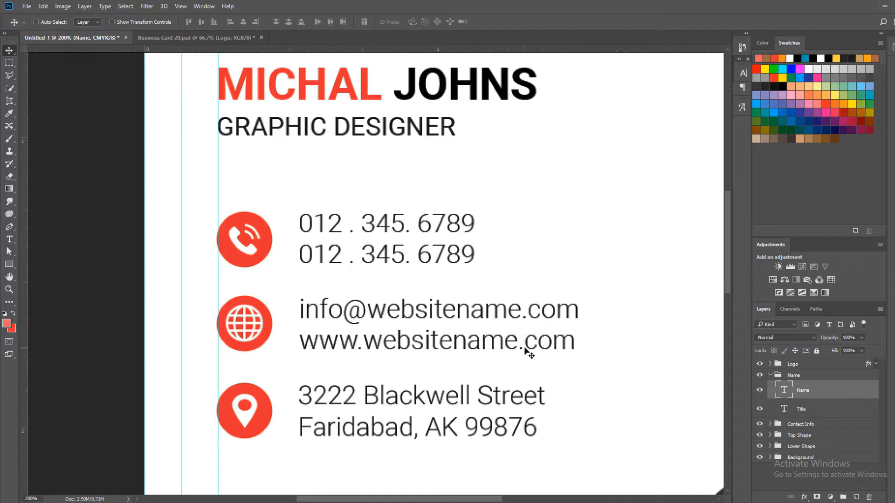
{"action": "left_click", "coordinate": [770, 375]}
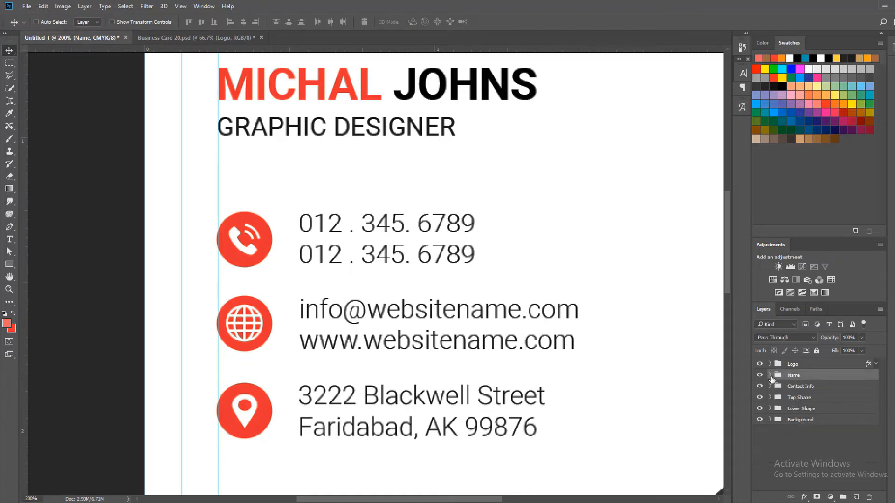
{"action": "left_click", "coordinate": [807, 387], "text": "shift"}
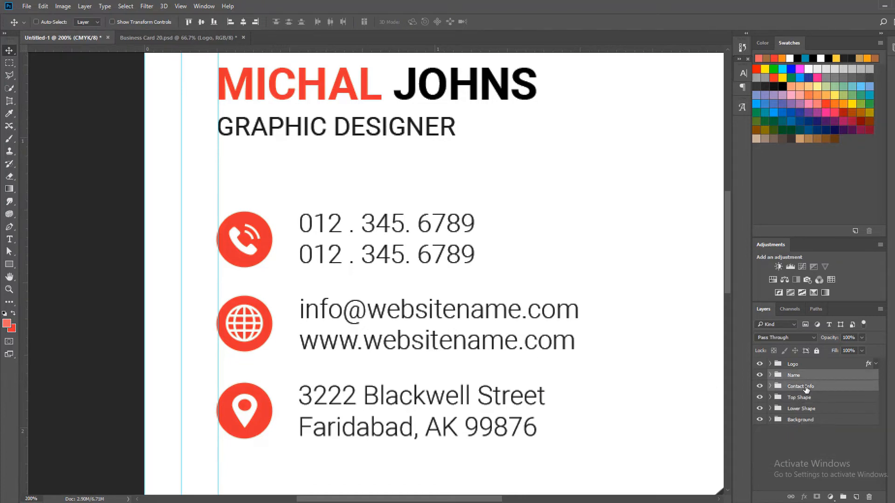
{"action": "left_click", "coordinate": [229, 21]}
{"action": "key", "text": "Right"}
{"action": "key", "text": "Right"}
{"action": "key", "text": "Right"}
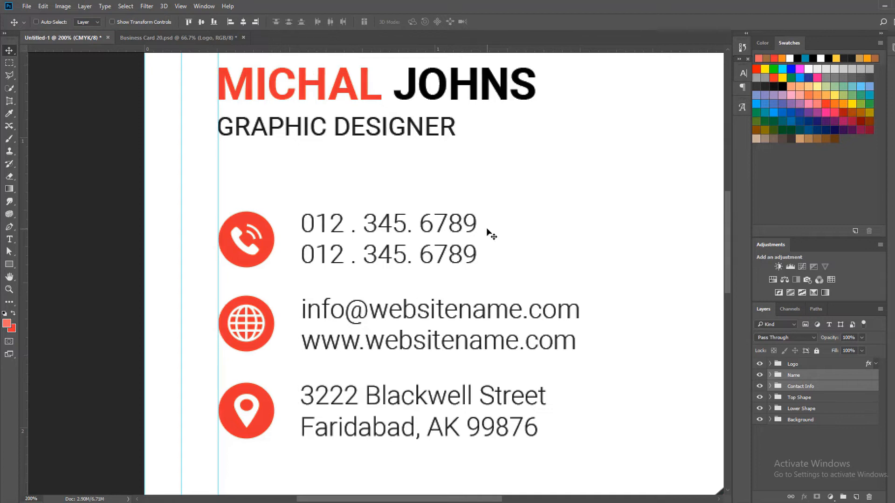
Duplicate the circle layer behind the phone icon in the Contact Info group and rename the copy Shape
{"action": "left_click", "coordinate": [780, 388]}
{"action": "left_click", "coordinate": [770, 387]}
{"action": "scroll", "coordinate": [770, 376], "scroll_direction": "down", "scroll_amount": 2}
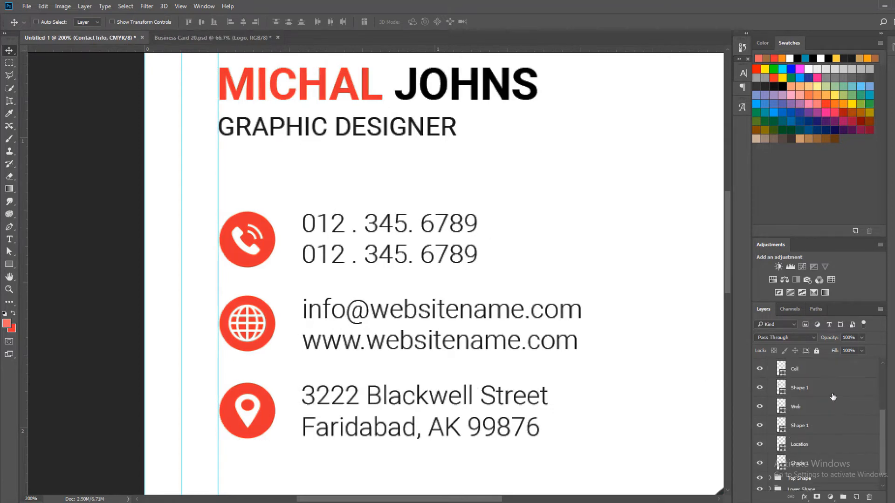
{"action": "left_click", "coordinate": [760, 368]}
{"action": "left_click", "coordinate": [760, 368]}
{"action": "left_click", "coordinate": [759, 387]}
{"action": "left_click", "coordinate": [760, 388]}
{"action": "left_click", "coordinate": [815, 388]}
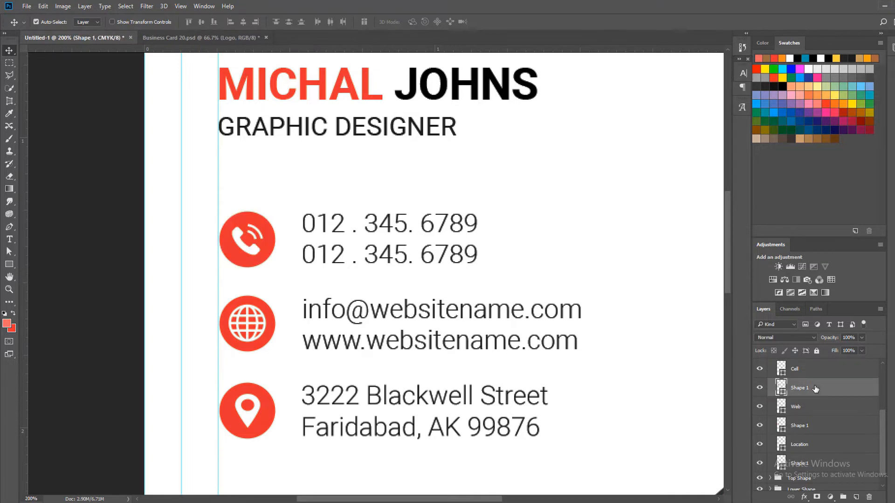
{"action": "key", "text": "ctrl+j"}
{"action": "double_click", "coordinate": [804, 389]}
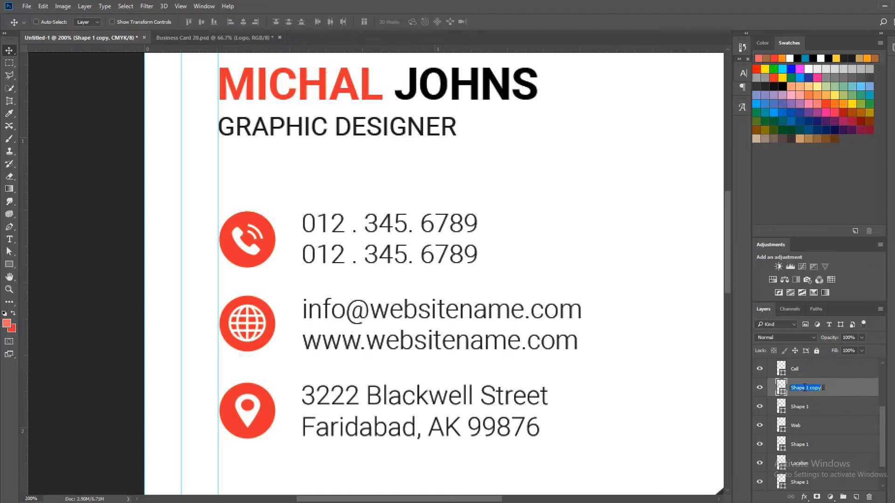
{"action": "type", "text": "Shape"}
{"action": "key", "text": "Return"}
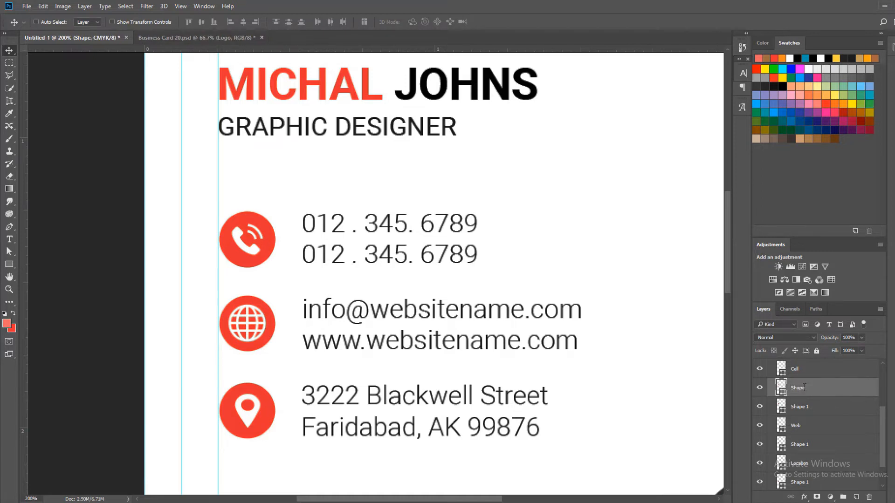
Fill the phone circle's copy with lighter red e35765 and delete its top anchor point, leaving only the lower half
{"action": "double_click", "coordinate": [782, 393]}
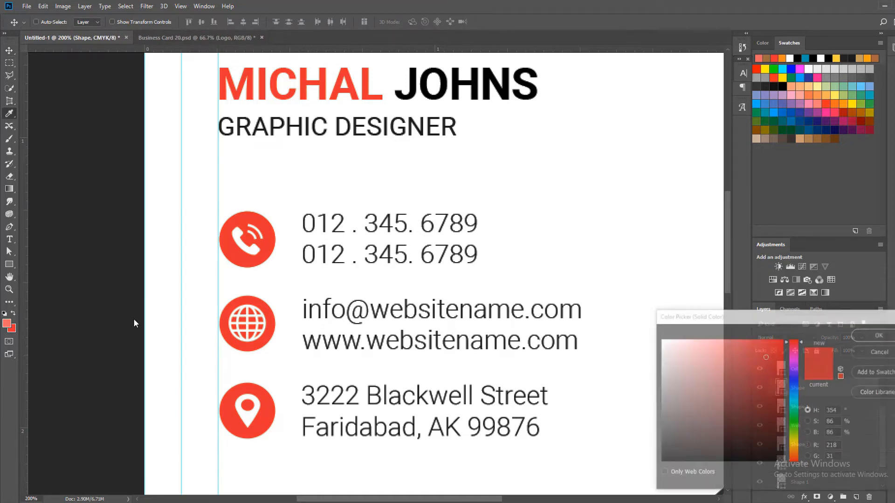
{"action": "left_click_drag", "start_coordinate": [766, 357], "coordinate": [736, 353]}
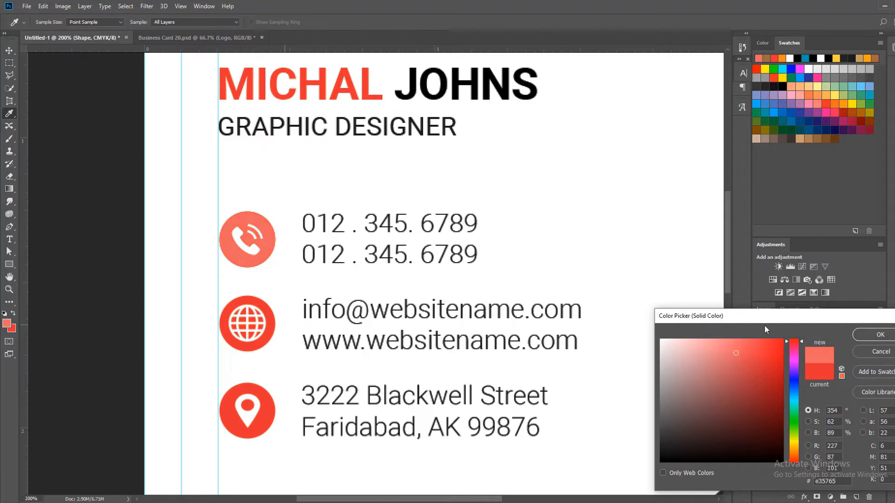
{"action": "left_click", "coordinate": [865, 334]}
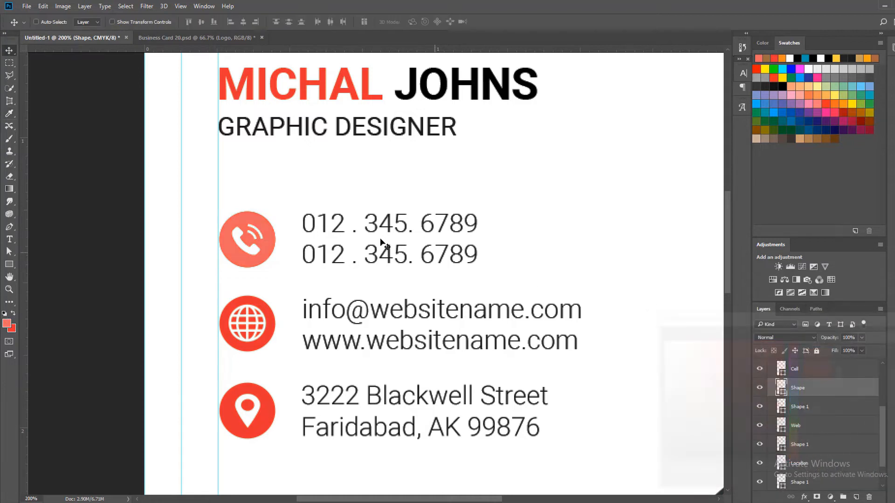
{"action": "left_click", "coordinate": [248, 213]}
{"action": "key", "text": "Delete"}
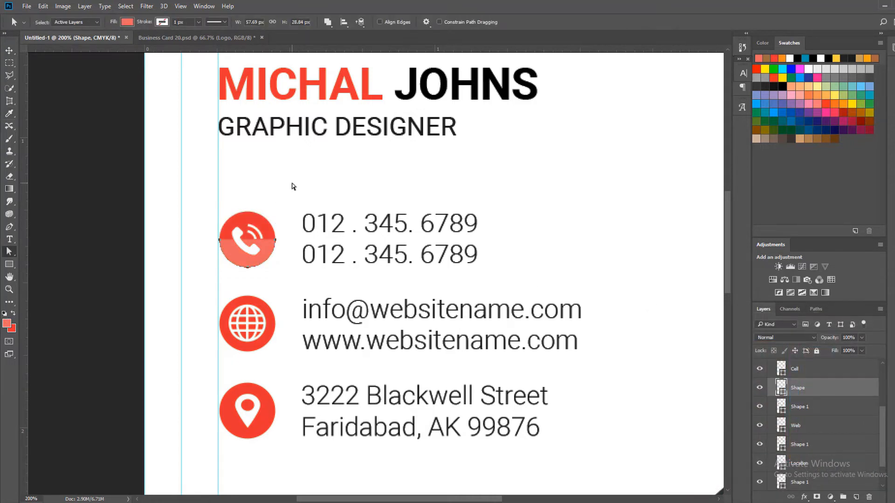
{"action": "left_click", "coordinate": [7, 51]}
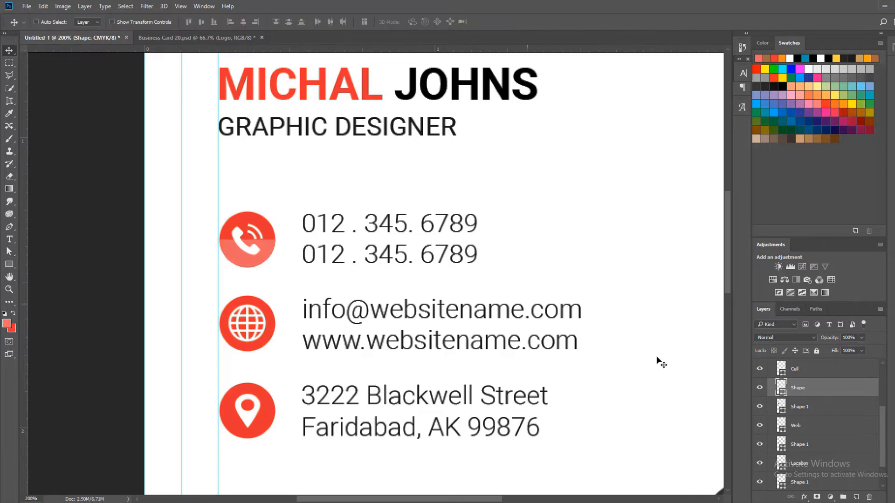
Duplicate the circle layer behind the globe icon and fill the copy with lighter red e35765
{"action": "scroll", "coordinate": [832, 411], "scroll_direction": "down", "scroll_amount": 2}
{"action": "left_click", "coordinate": [825, 412]}
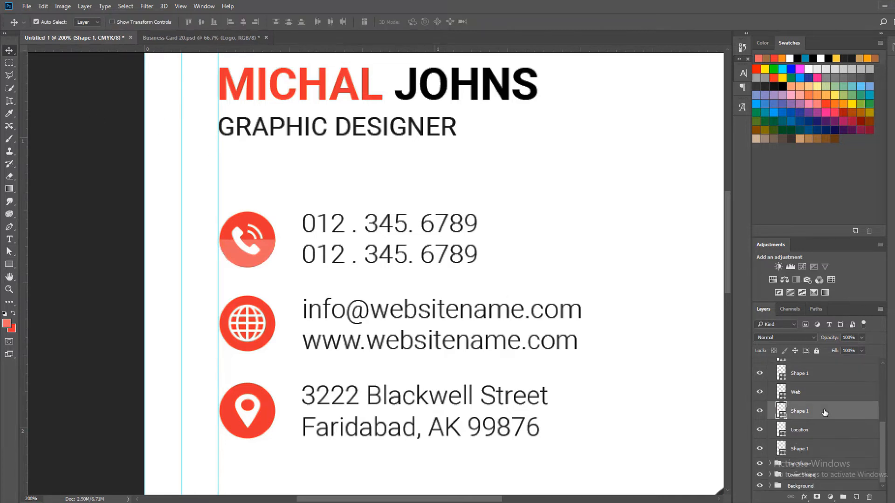
{"action": "key", "text": "ctrl+j"}
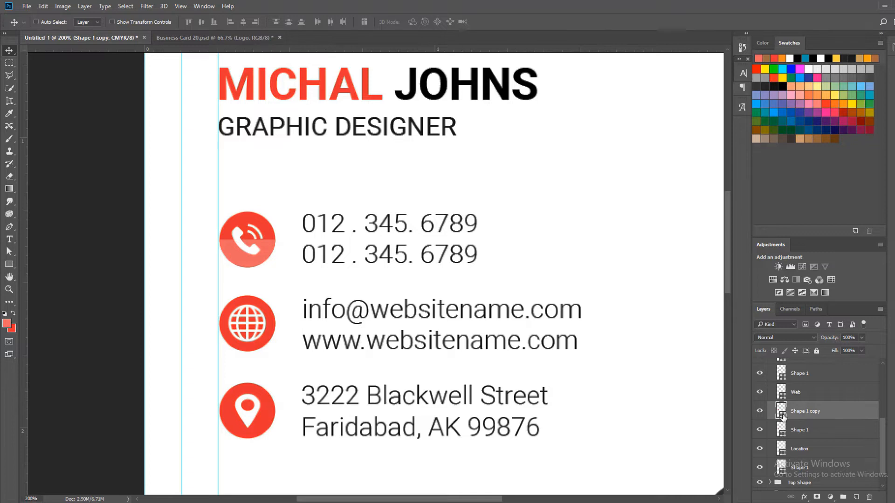
{"action": "double_click", "coordinate": [783, 416]}
{"action": "left_click", "coordinate": [736, 352]}
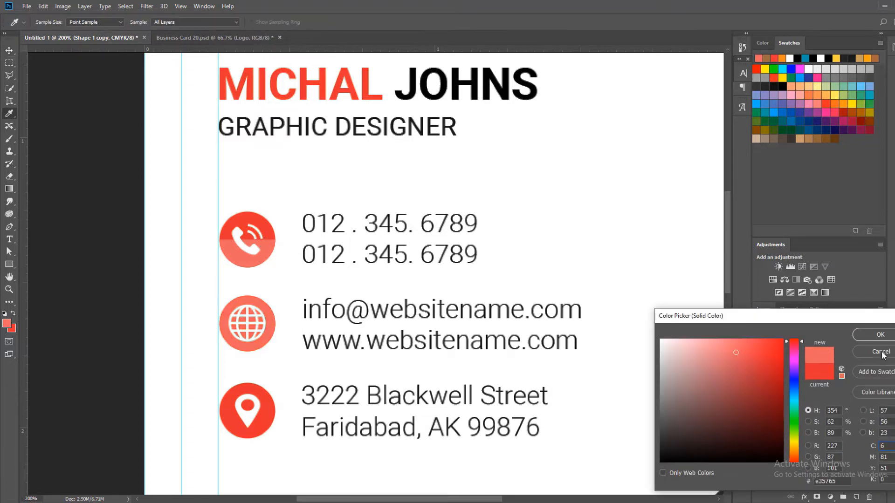
{"action": "left_click", "coordinate": [880, 334]}
Delete the bottom anchor point of the globe circle's copy, leaving only the upper half, and rename its layer Shape
{"action": "key", "text": "a"}
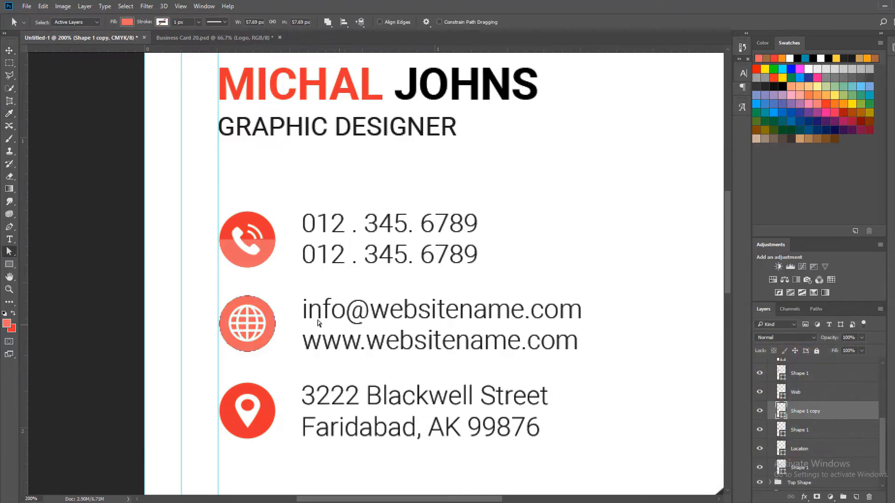
{"action": "left_click", "coordinate": [255, 308]}
{"action": "left_click", "coordinate": [247, 352]}
{"action": "key", "text": "Delete"}
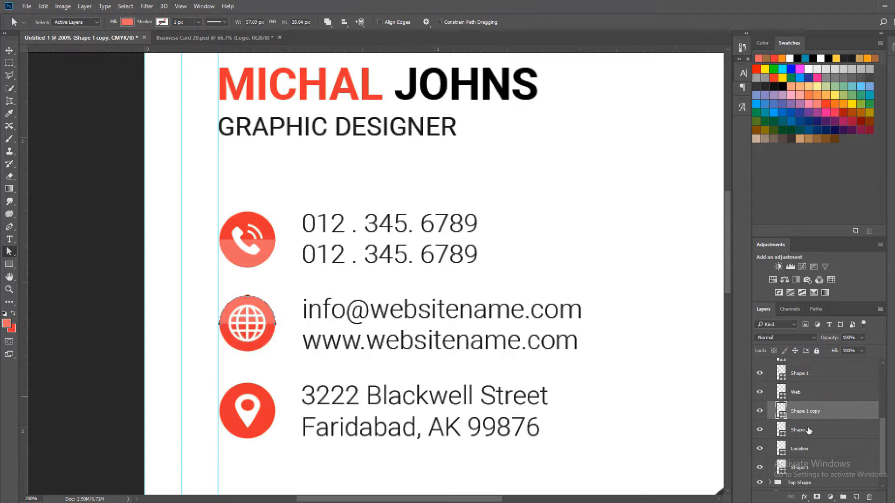
{"action": "double_click", "coordinate": [808, 411]}
{"action": "type", "text": "Shape"}
{"action": "key", "text": "Return"}
Duplicate the circle layer behind the location icon and rename the copy Shape
{"action": "scroll", "coordinate": [857, 428], "scroll_direction": "down", "scroll_amount": 1}
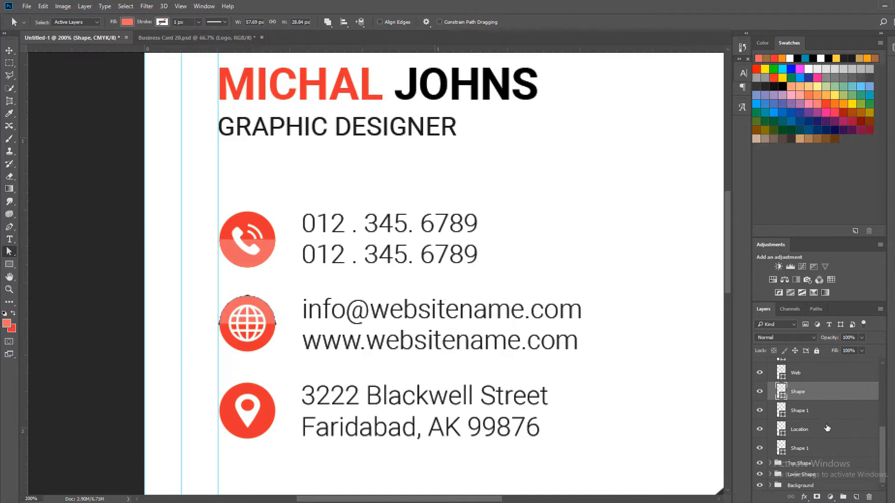
{"action": "left_click", "coordinate": [825, 448]}
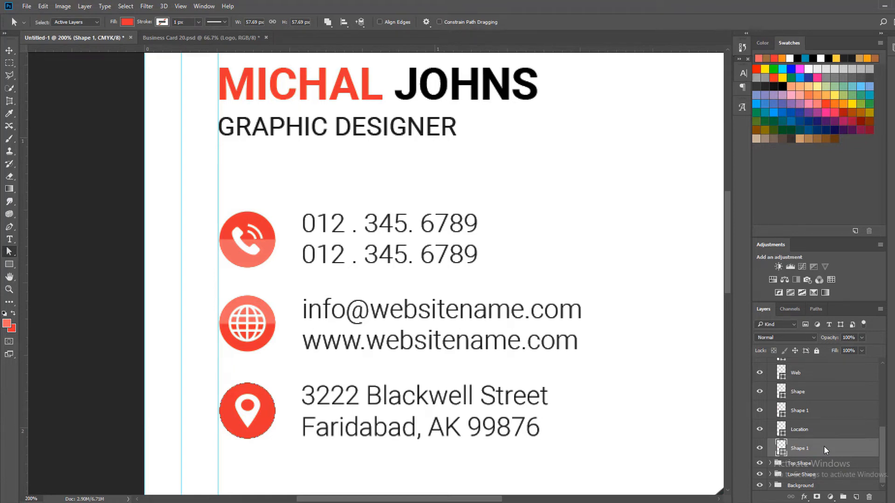
{"action": "key", "text": "ctrl+j"}
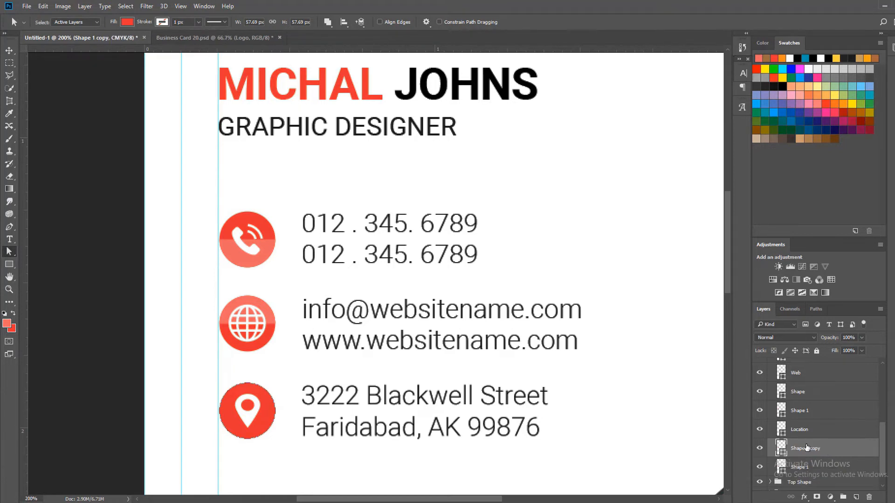
{"action": "double_click", "coordinate": [801, 448]}
{"action": "type", "text": "Shape"}
{"action": "key", "text": "Return"}
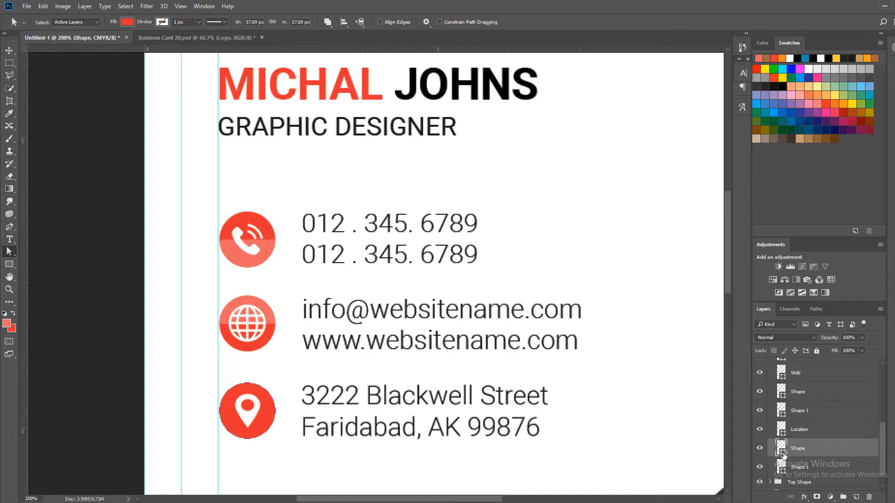
Fill the location circle's copy with the phone icon's lighter red and delete its top anchor point, leaving the lower half
{"action": "double_click", "coordinate": [782, 452]}
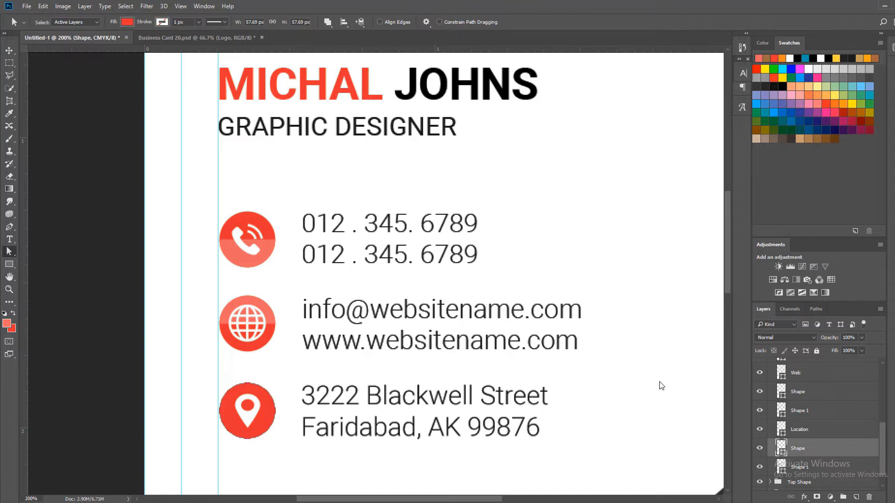
{"action": "left_click", "coordinate": [263, 253]}
{"action": "left_click", "coordinate": [868, 335]}
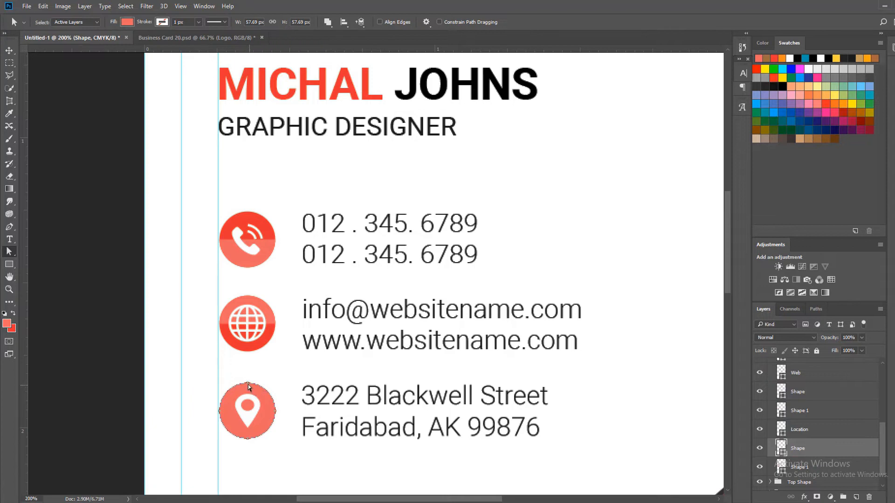
{"action": "key", "text": "Delete"}
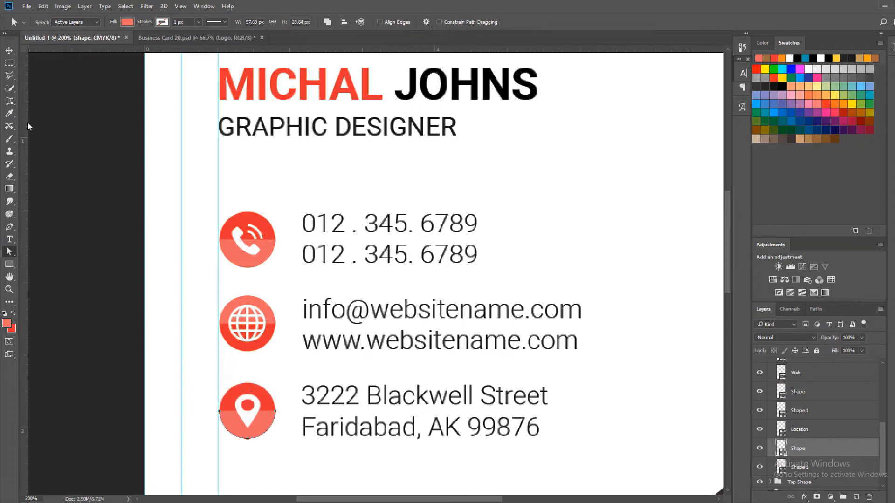
Rotate the location circle's lighter half 90 degrees and align it to the circle's vertical center and left edge
{"action": "key", "text": "ctrl+t"}
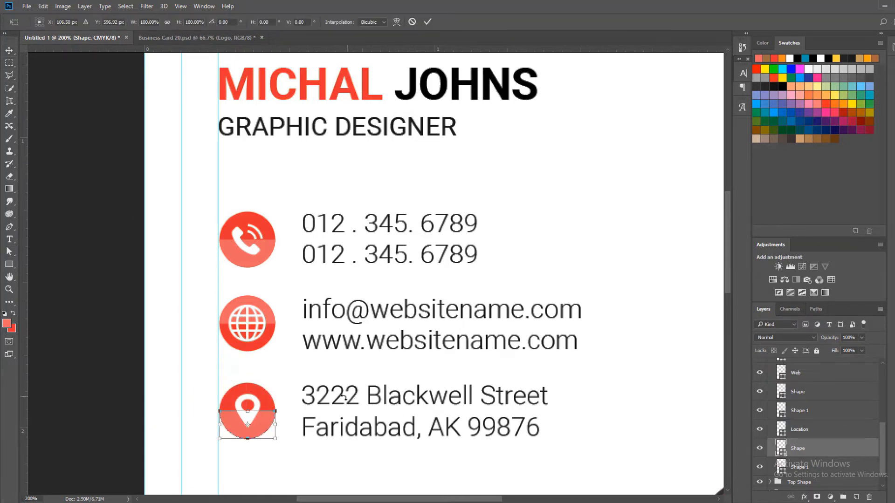
{"action": "left_click_drag", "start_coordinate": [315, 418], "coordinate": [261, 458]}
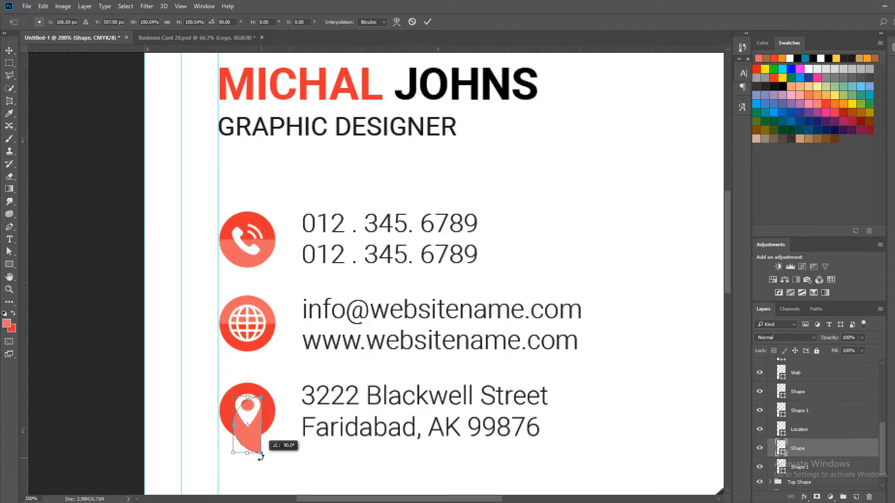
{"action": "left_click", "coordinate": [428, 22]}
{"action": "left_click", "coordinate": [824, 467], "text": "shift"}
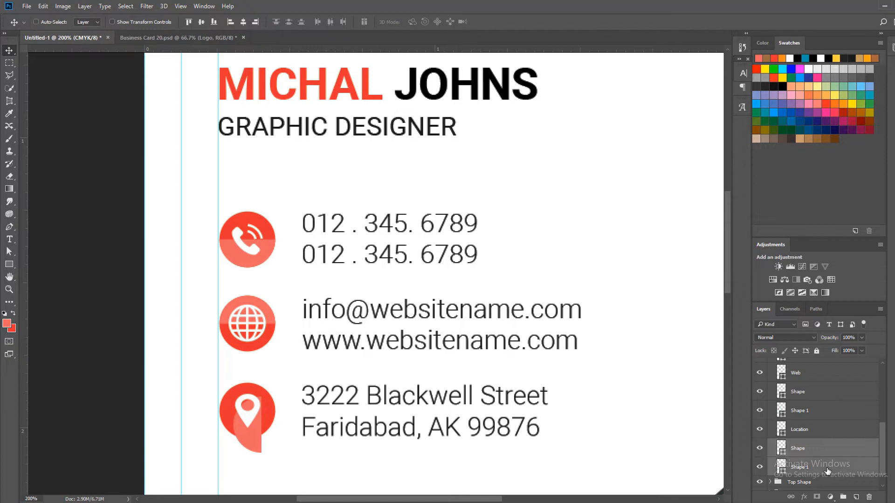
{"action": "left_click", "coordinate": [201, 22]}
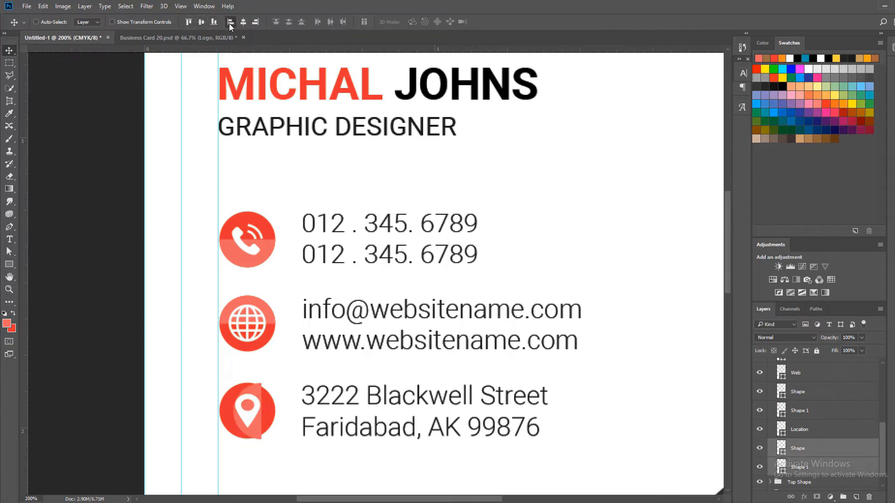
{"action": "left_click", "coordinate": [230, 21]}
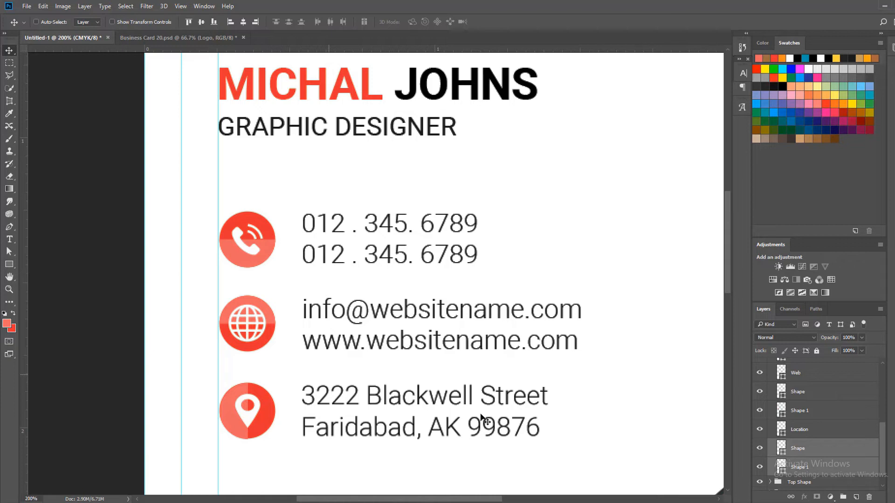
{"action": "scroll", "coordinate": [834, 433], "scroll_direction": "up", "scroll_amount": 2}
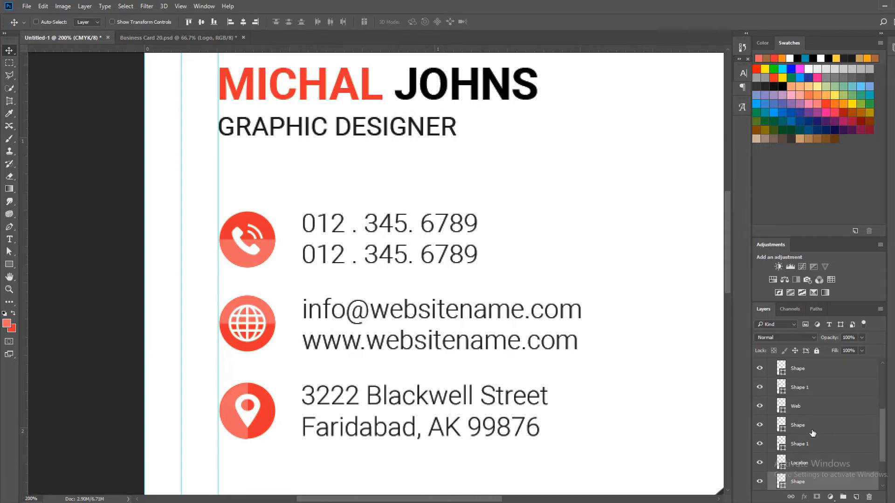
{"action": "left_click", "coordinate": [758, 407]}
{"action": "left_click", "coordinate": [758, 407]}
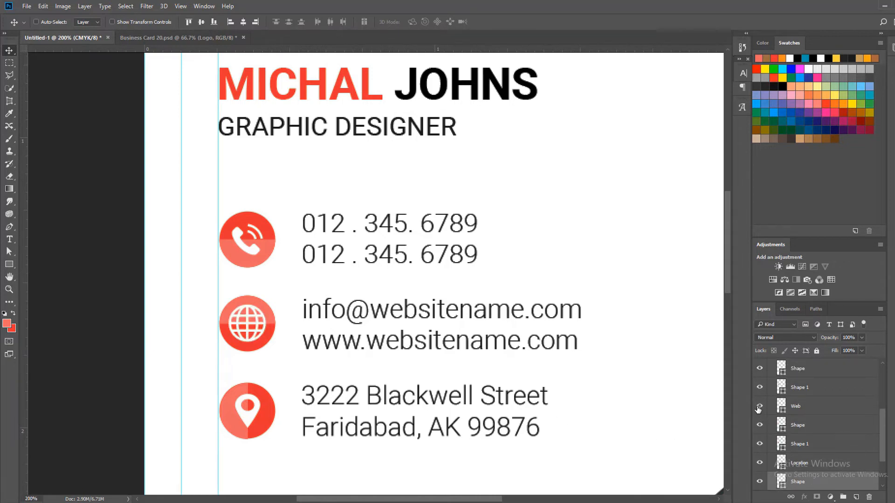
{"action": "left_click", "coordinate": [797, 407]}
{"action": "key", "text": "ctrl+t"}
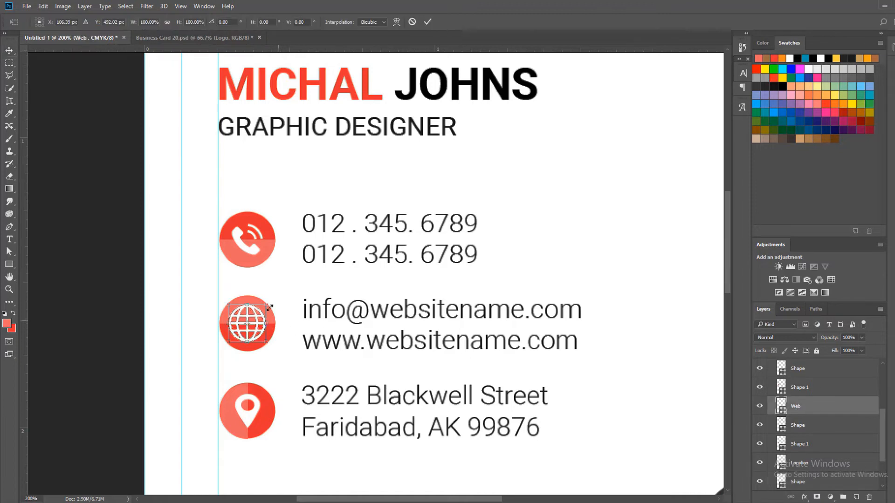
{"action": "left_click", "coordinate": [427, 21]}
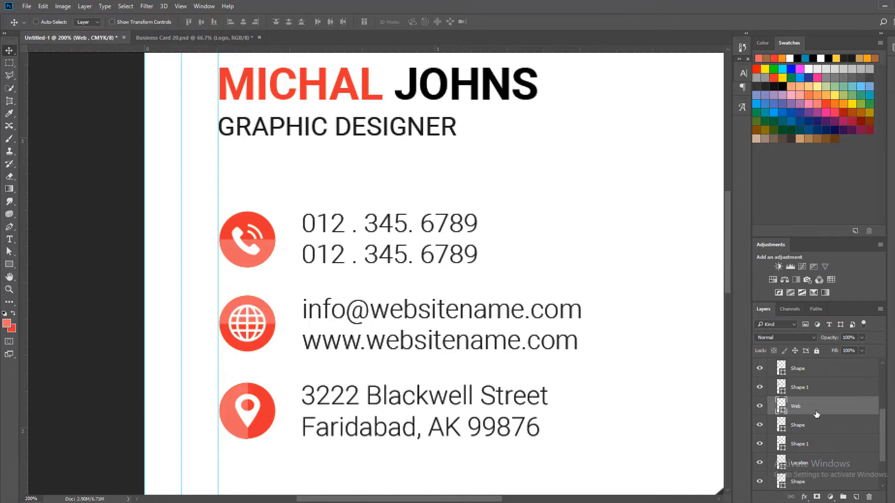
Rotate the globe circle's lighter half 90 degrees and align it to the circle's top and right edges
{"action": "left_click", "coordinate": [817, 431]}
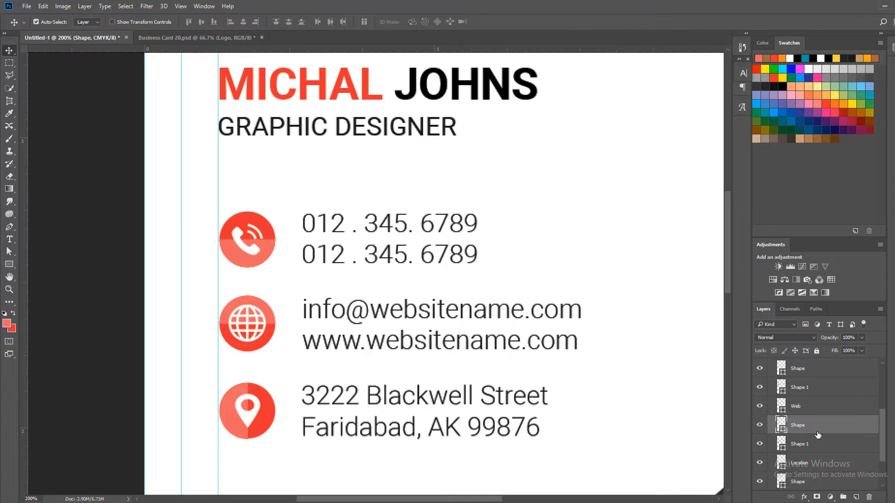
{"action": "key", "text": "ctrl+t"}
{"action": "left_click_drag", "start_coordinate": [318, 289], "coordinate": [271, 369]}
{"action": "left_click", "coordinate": [427, 21]}
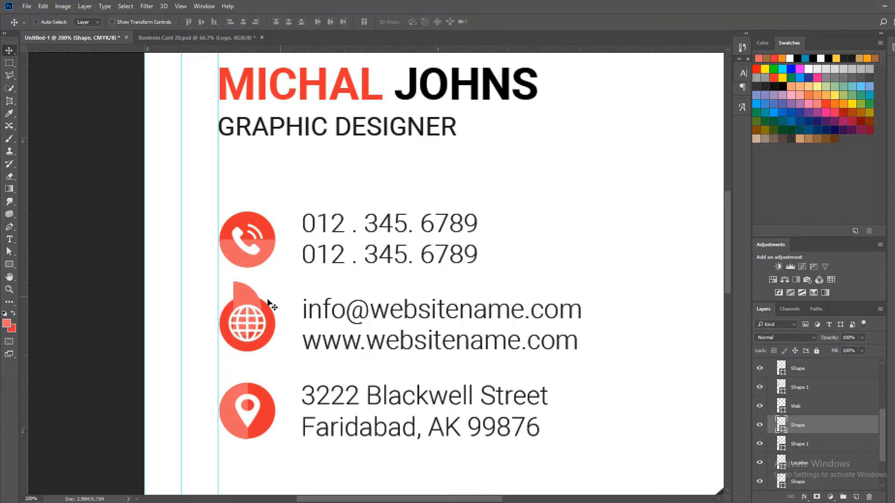
{"action": "left_click_drag", "start_coordinate": [251, 311], "coordinate": [239, 342]}
{"action": "left_click", "coordinate": [837, 445], "text": "shift"}
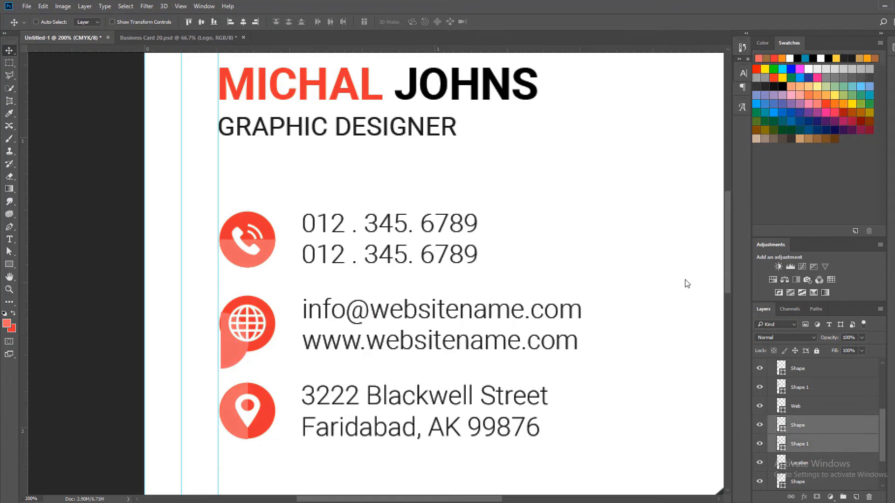
{"action": "left_click", "coordinate": [188, 23]}
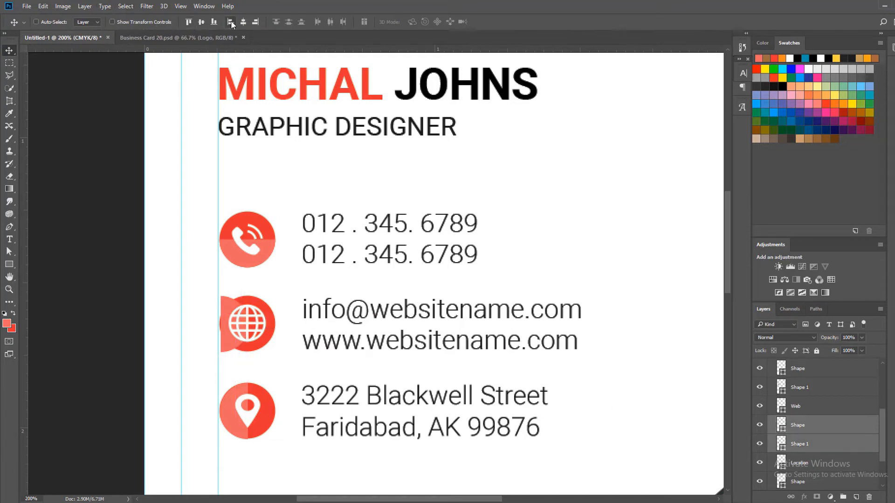
{"action": "left_click", "coordinate": [255, 22]}
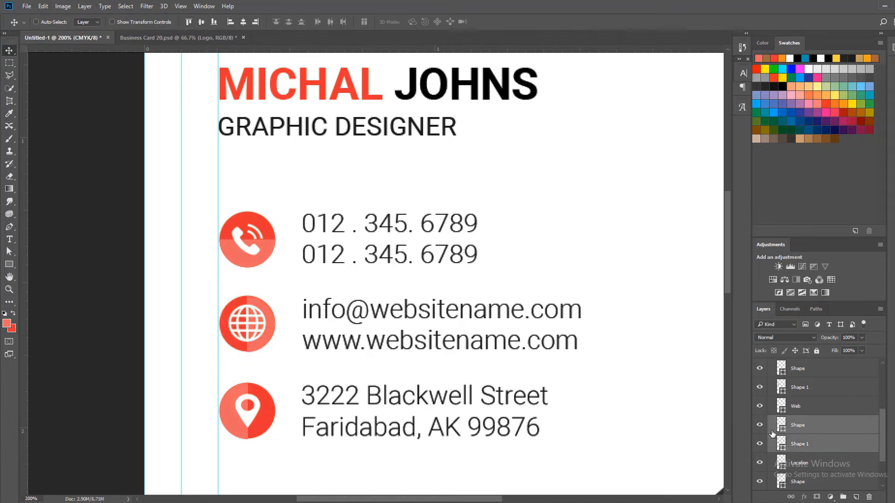
Examine up close how the lighter halves of the globe and location icons line up with their circles
{"action": "key", "text": "z"}
{"action": "left_click", "coordinate": [239, 434]}
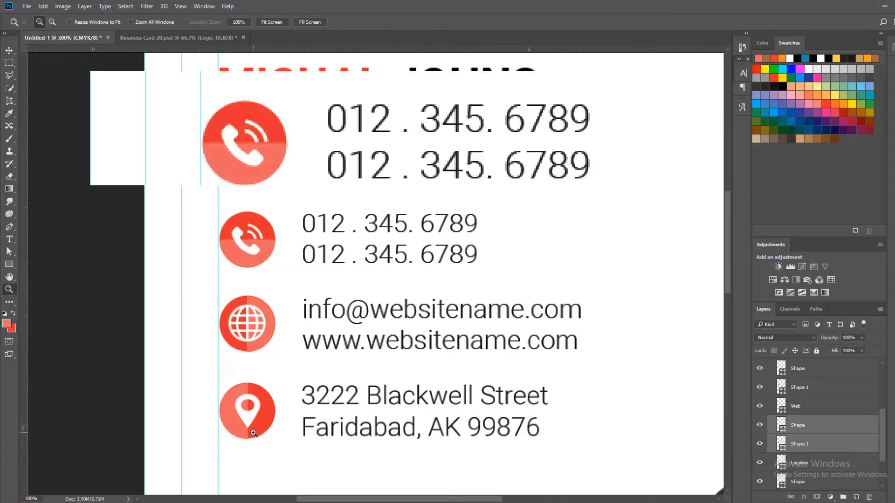
{"action": "left_click", "coordinate": [239, 433]}
{"action": "left_click", "coordinate": [239, 433]}
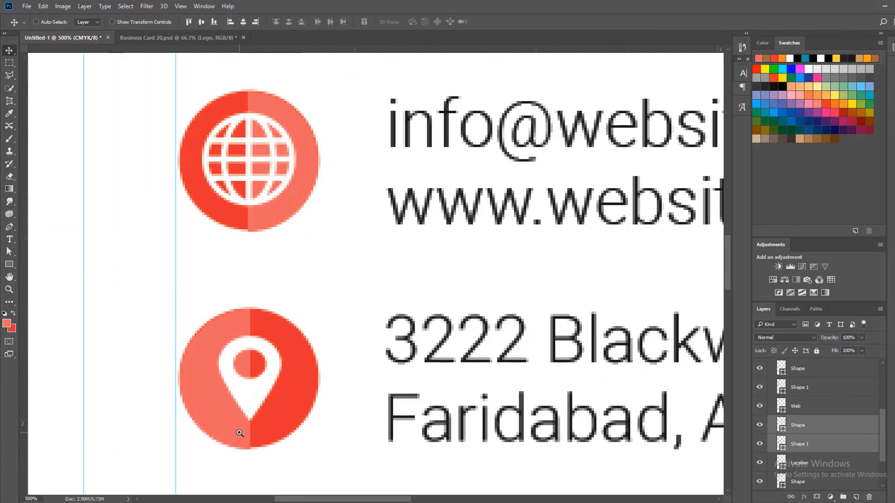
{"action": "scroll", "coordinate": [820, 435], "scroll_direction": "down", "scroll_amount": 1}
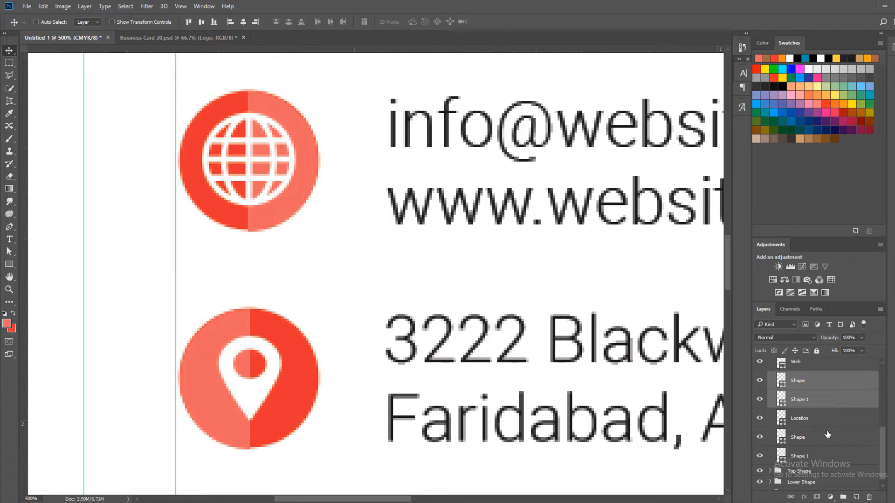
{"action": "left_click", "coordinate": [827, 434]}
{"action": "left_click", "coordinate": [824, 457], "text": "shift"}
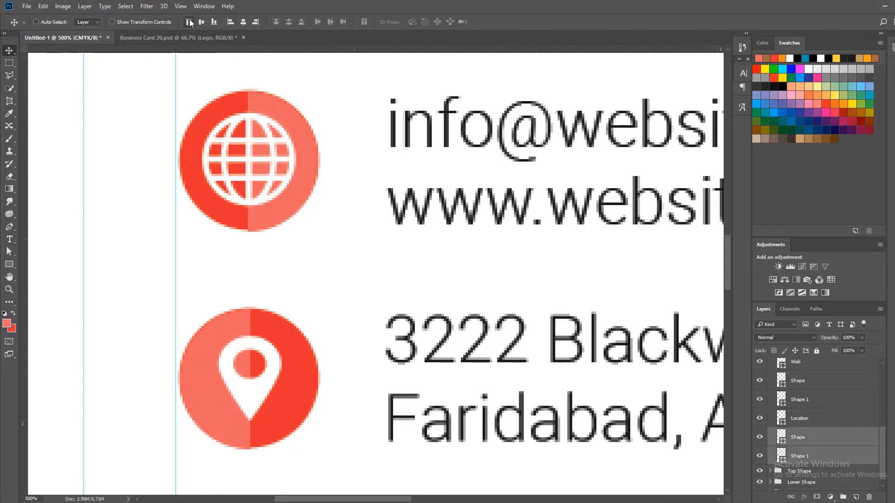
{"action": "key", "text": "z"}
{"action": "left_click", "coordinate": [333, 243], "text": "alt"}
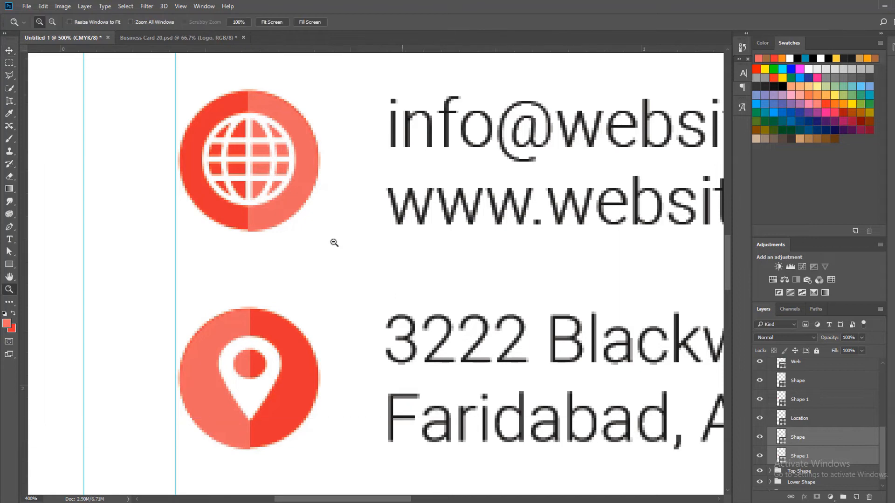
{"action": "left_click", "coordinate": [332, 243], "text": "alt"}
{"action": "left_click", "coordinate": [301, 216], "text": "alt"}
{"action": "left_click", "coordinate": [301, 216], "text": "alt"}
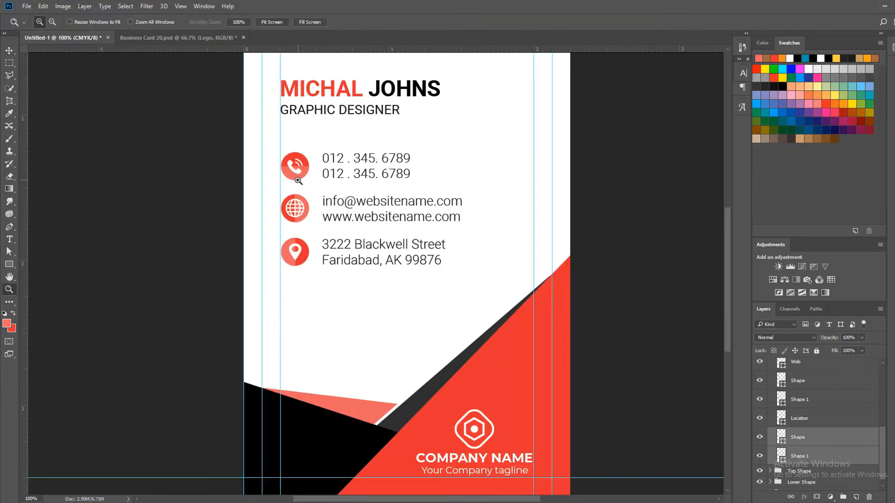
Slightly reduce the height of the globe circle's lighter half from its bottom edge to fit inside the circle
{"action": "left_click", "coordinate": [298, 181]}
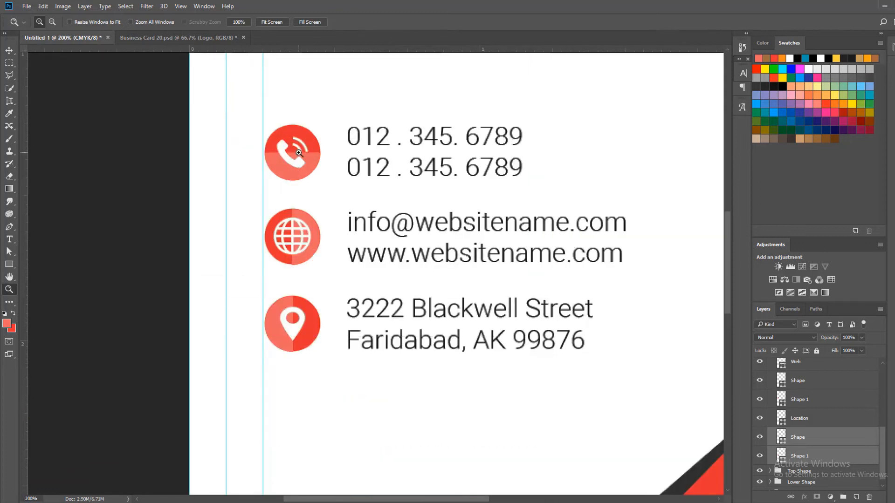
{"action": "left_click", "coordinate": [299, 153]}
{"action": "left_click", "coordinate": [298, 150]}
{"action": "key", "text": "v"}
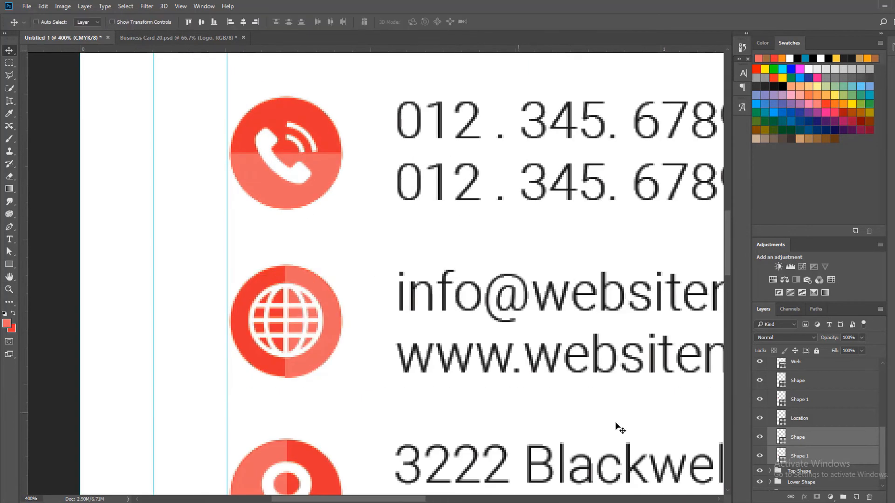
{"action": "scroll", "coordinate": [772, 389], "scroll_direction": "up", "scroll_amount": 2}
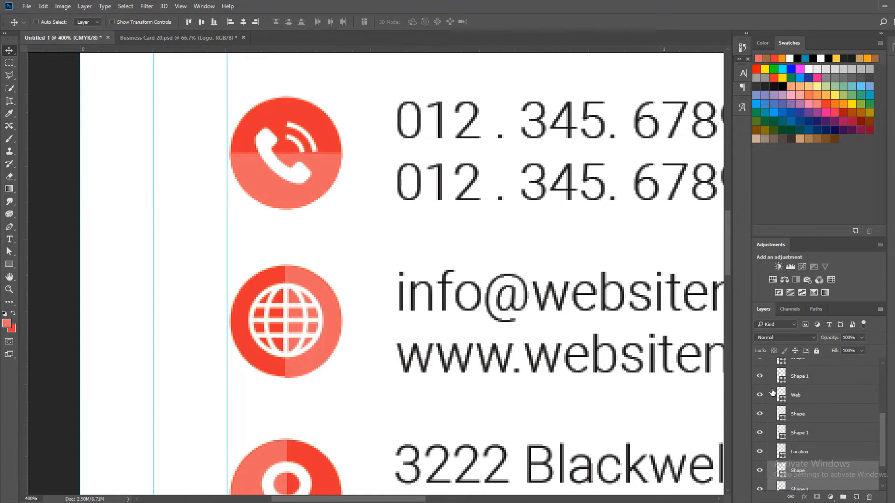
{"action": "left_click", "coordinate": [760, 413]}
{"action": "left_click", "coordinate": [759, 414]}
{"action": "left_click", "coordinate": [815, 414]}
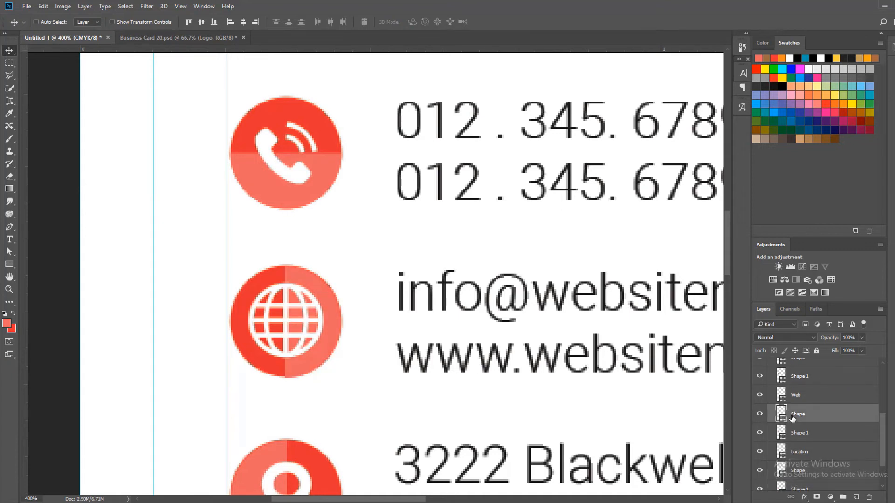
{"action": "key", "text": "ctrl+t"}
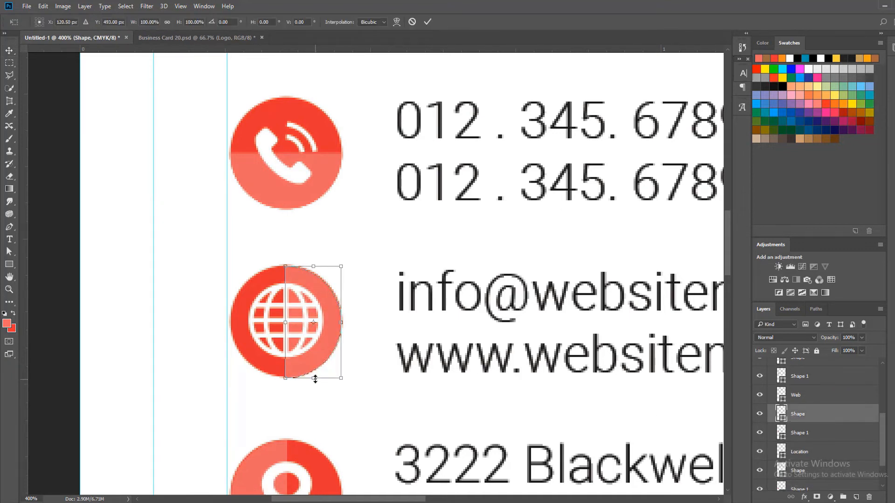
{"action": "left_click_drag", "start_coordinate": [315, 378], "coordinate": [315, 378]}
{"action": "left_click", "coordinate": [428, 22]}
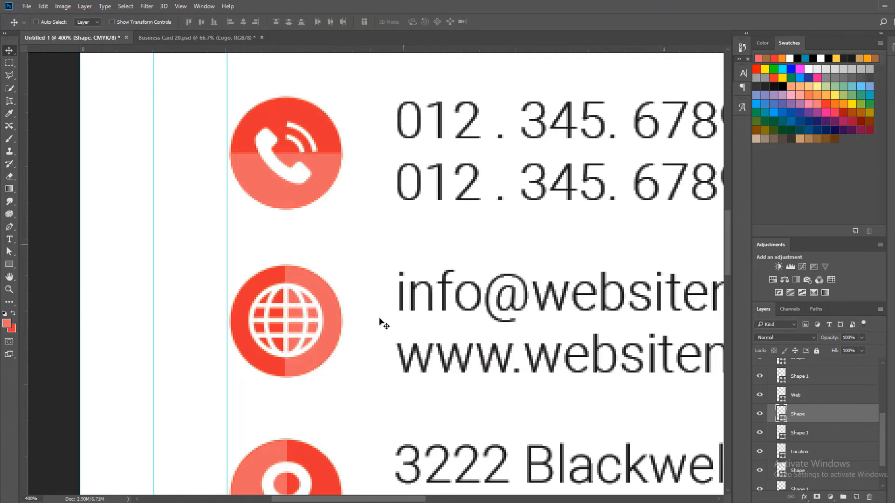
Scale the location circle's lighter half to about 98% height by pulling in its bottom edge
{"action": "left_click", "coordinate": [296, 345], "text": "alt"}
{"action": "left_click", "coordinate": [296, 344], "text": "alt"}
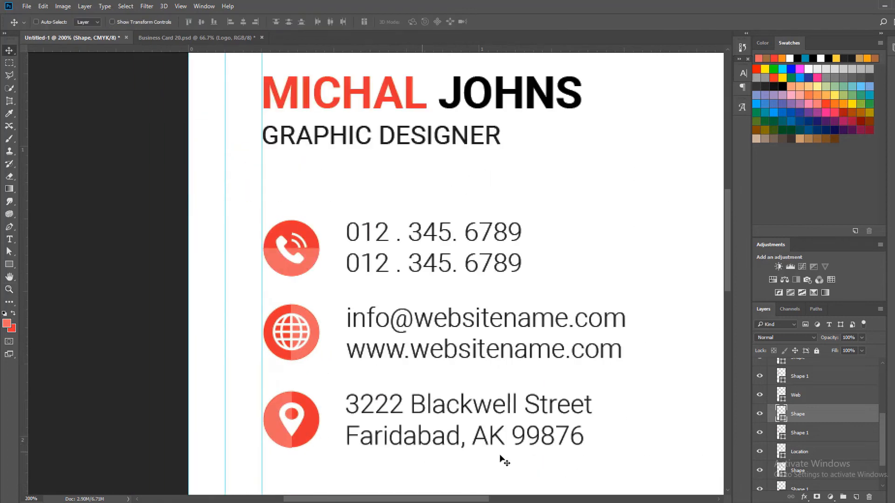
{"action": "scroll", "coordinate": [821, 443], "scroll_direction": "down", "scroll_amount": 2}
{"action": "left_click", "coordinate": [819, 438]}
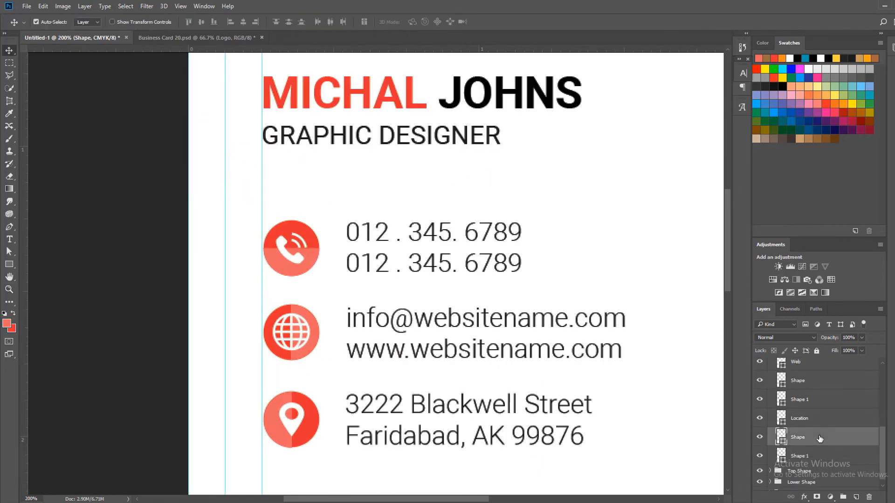
{"action": "key", "text": "ctrl+t"}
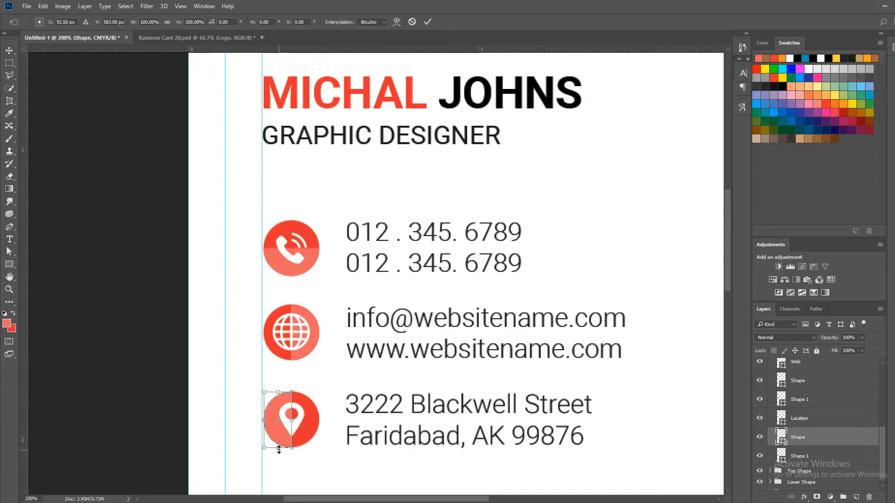
{"action": "left_click_drag", "start_coordinate": [279, 449], "coordinate": [279, 447]}
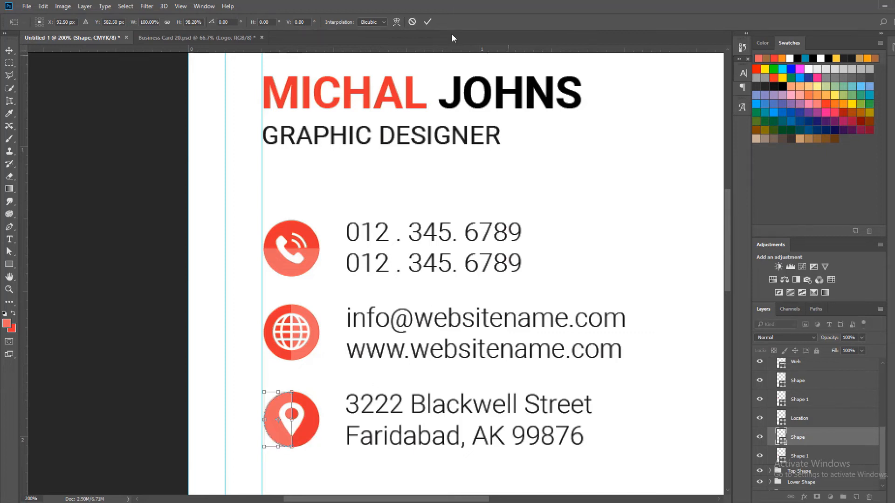
{"action": "left_click", "coordinate": [428, 21]}
Rotate the phone circle's lighter half 90 degrees and align it to the circle's top and left edges
{"action": "scroll", "coordinate": [295, 319], "scroll_direction": "up", "scroll_amount": 2}
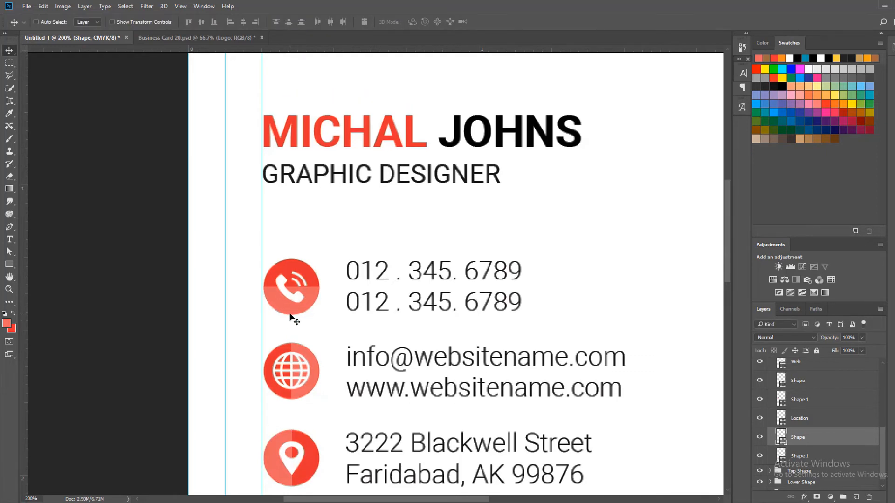
{"action": "scroll", "coordinate": [828, 397], "scroll_direction": "up", "scroll_amount": 2}
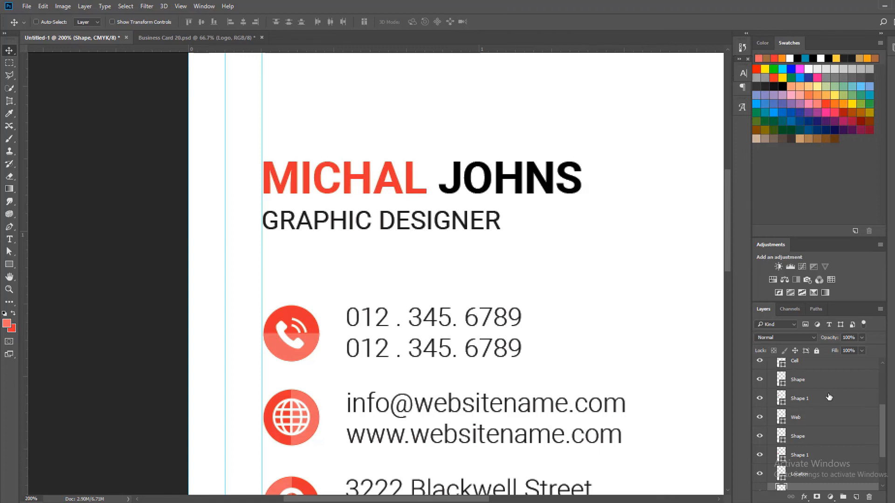
{"action": "scroll", "coordinate": [828, 396], "scroll_direction": "up", "scroll_amount": 1}
{"action": "left_click", "coordinate": [815, 426]}
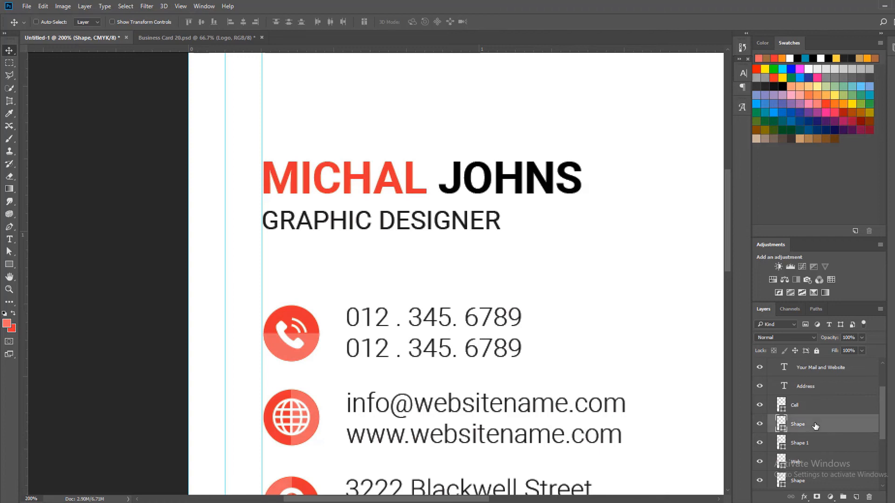
{"action": "scroll", "coordinate": [815, 425], "scroll_direction": "down", "scroll_amount": 1}
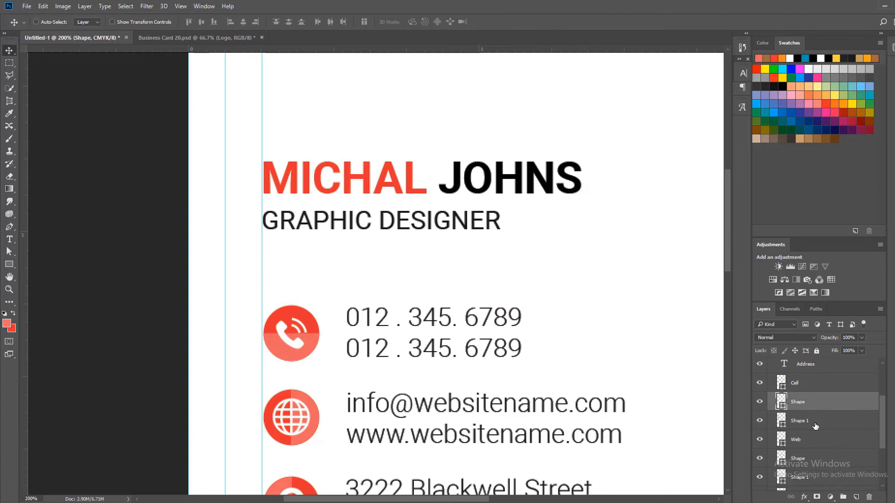
{"action": "key", "text": "ctrl+t"}
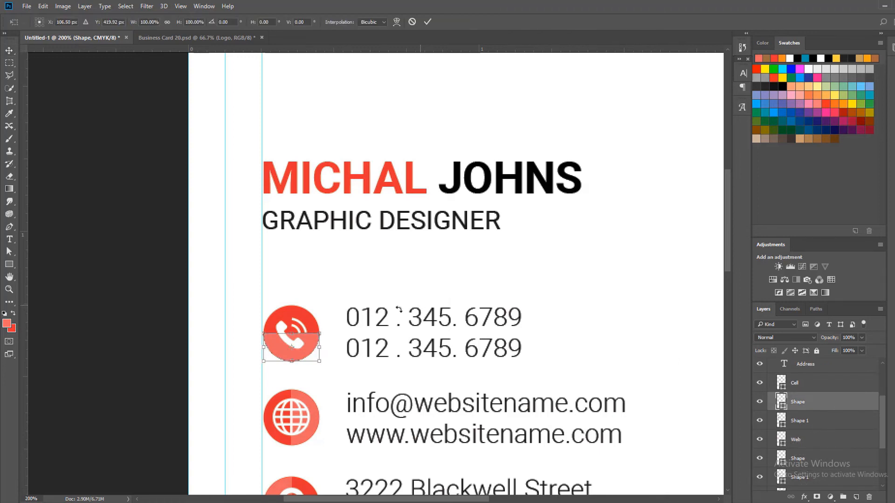
{"action": "left_click_drag", "start_coordinate": [342, 330], "coordinate": [298, 377]}
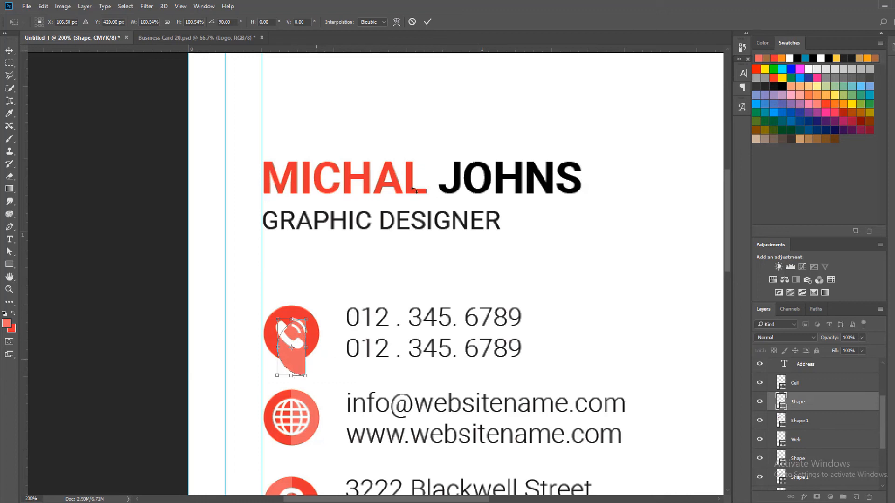
{"action": "left_click", "coordinate": [427, 23]}
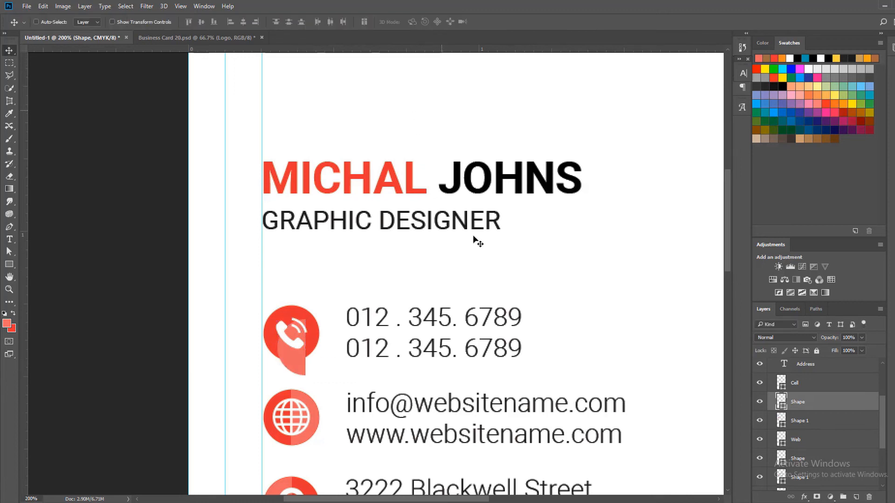
{"action": "left_click", "coordinate": [824, 420], "text": "shift"}
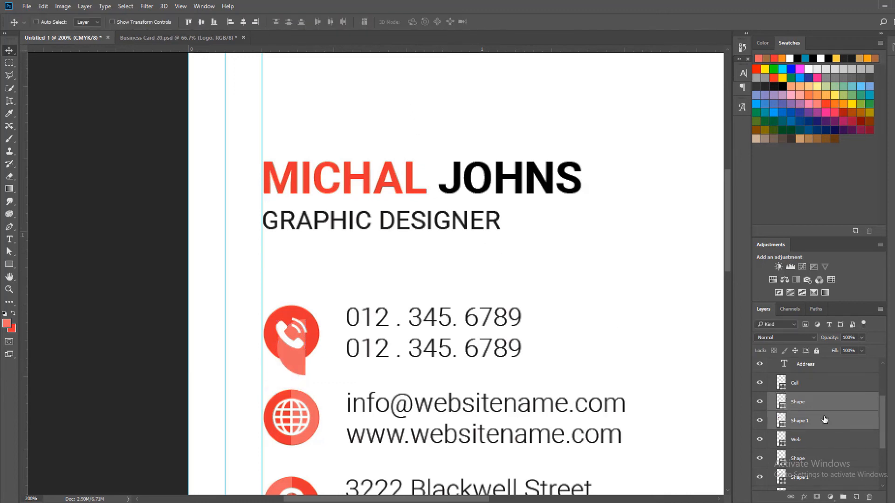
{"action": "left_click", "coordinate": [191, 22]}
{"action": "left_click", "coordinate": [231, 22]}
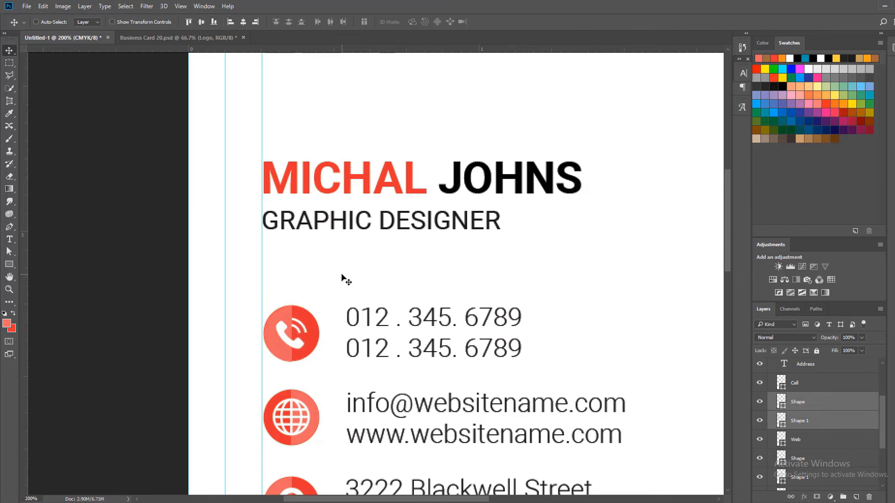
Scale the phone circle's lighter half to about 98% height by pulling in its bottom edge
{"action": "scroll", "coordinate": [291, 316], "scroll_direction": "up", "scroll_amount": 3}
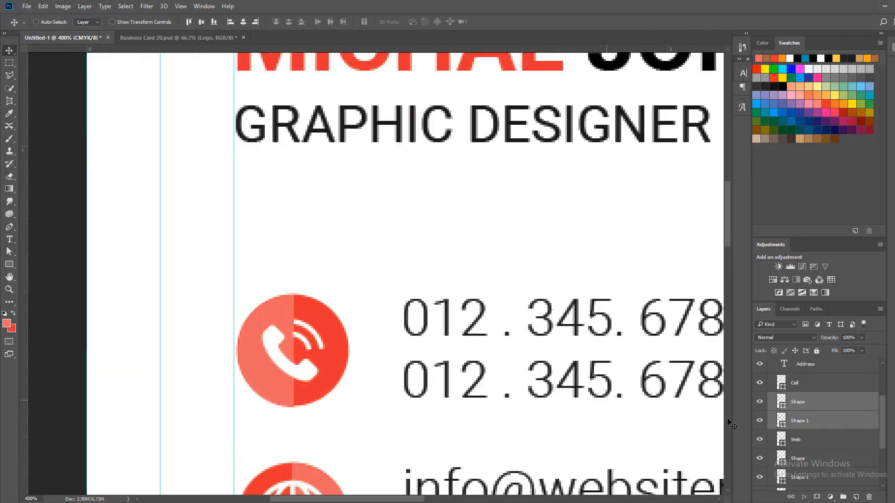
{"action": "left_click", "coordinate": [808, 404]}
{"action": "key", "text": "ctrl+t"}
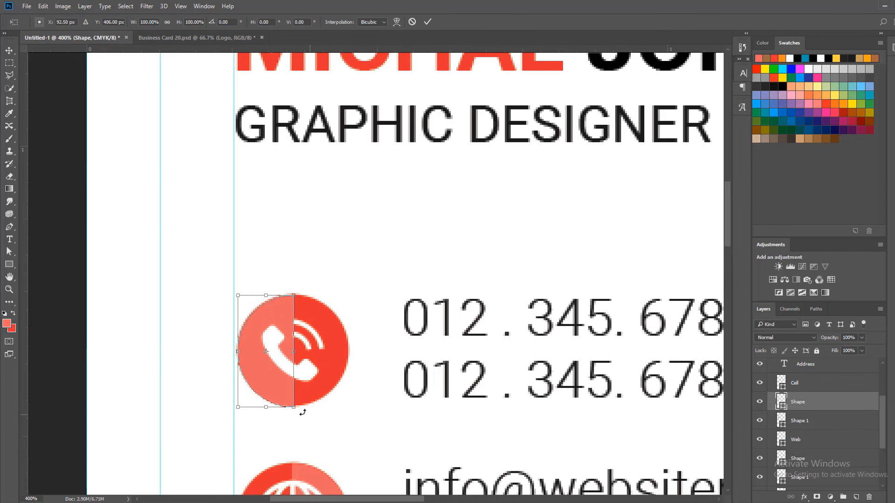
{"action": "left_click_drag", "start_coordinate": [266, 408], "coordinate": [266, 405]}
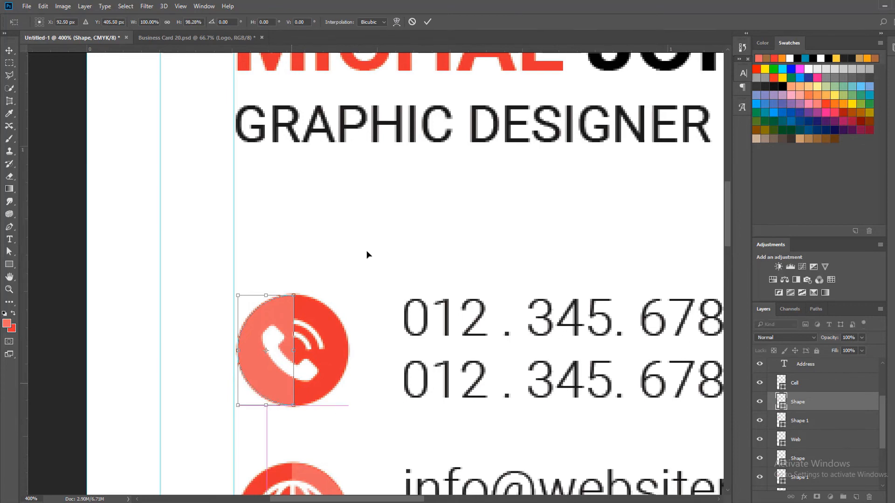
{"action": "left_click", "coordinate": [427, 22]}
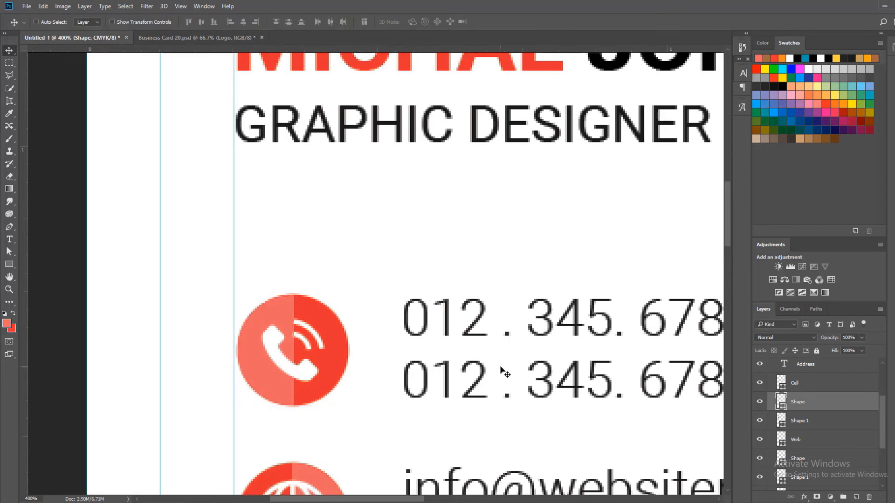
Collapse the Contact Info group and collect all groups from Logo to Background into one group named Back Side
{"action": "key", "text": "z"}
{"action": "left_click", "coordinate": [373, 275], "text": "alt"}
{"action": "left_click", "coordinate": [373, 275], "text": "alt"}
{"action": "left_click", "coordinate": [373, 275], "text": "alt"}
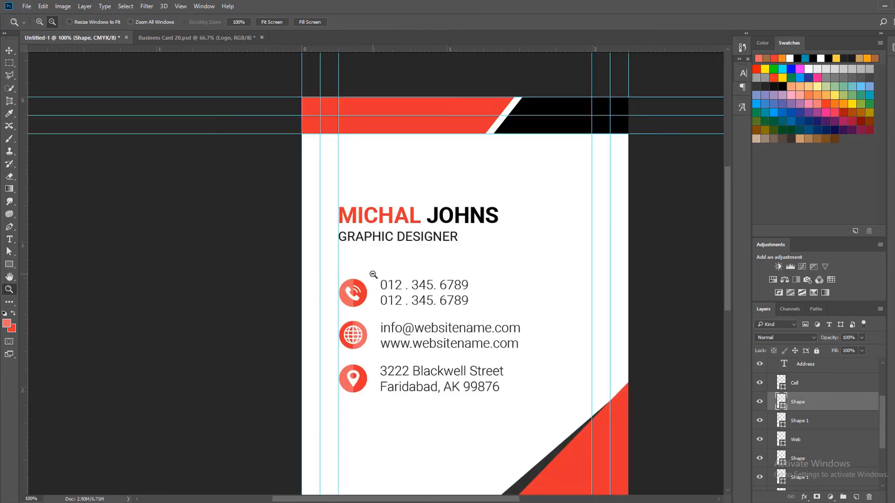
{"action": "left_click", "coordinate": [373, 277], "text": "alt"}
{"action": "key", "text": "v"}
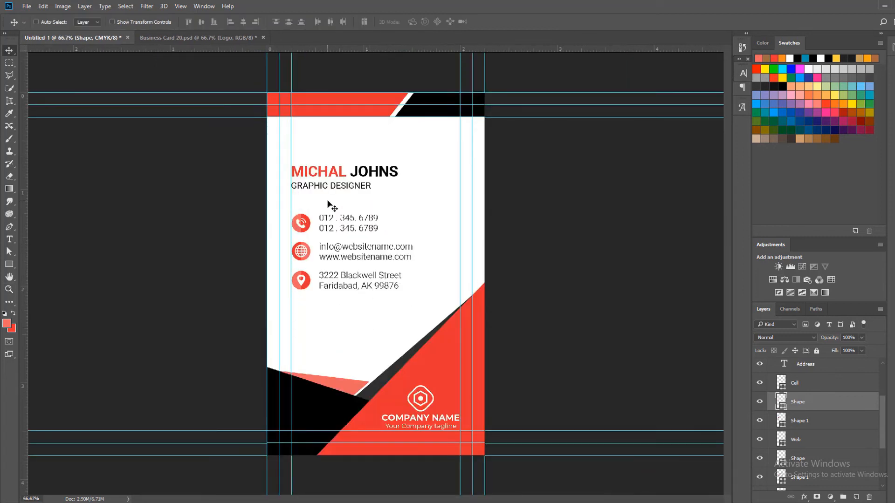
{"action": "scroll", "coordinate": [787, 436], "scroll_direction": "up", "scroll_amount": 5}
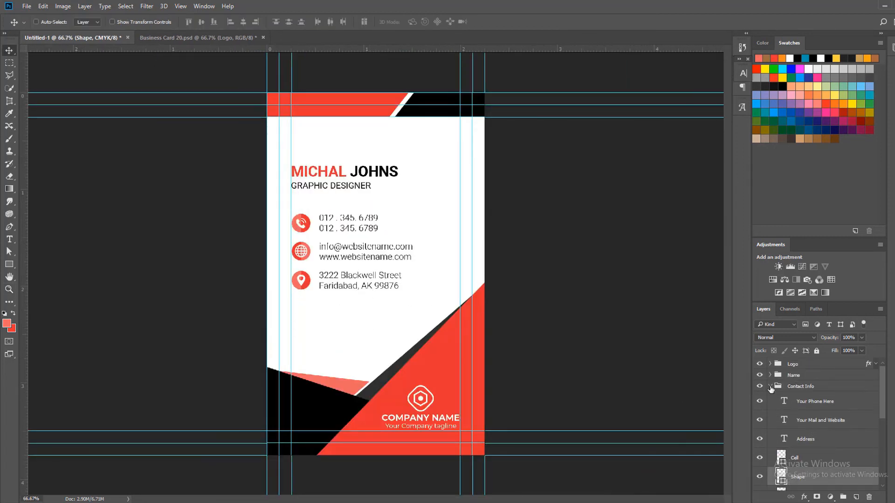
{"action": "left_click", "coordinate": [770, 387]}
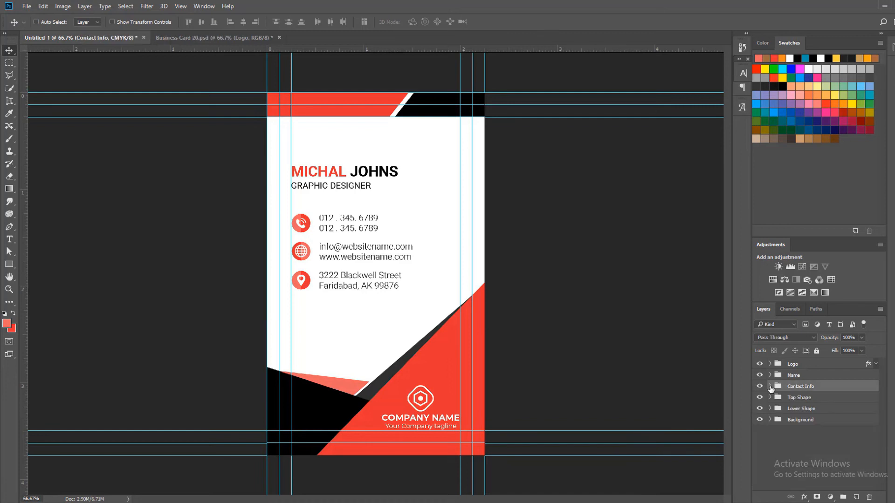
{"action": "left_click", "coordinate": [828, 420]}
{"action": "left_click", "coordinate": [815, 367], "text": "shift"}
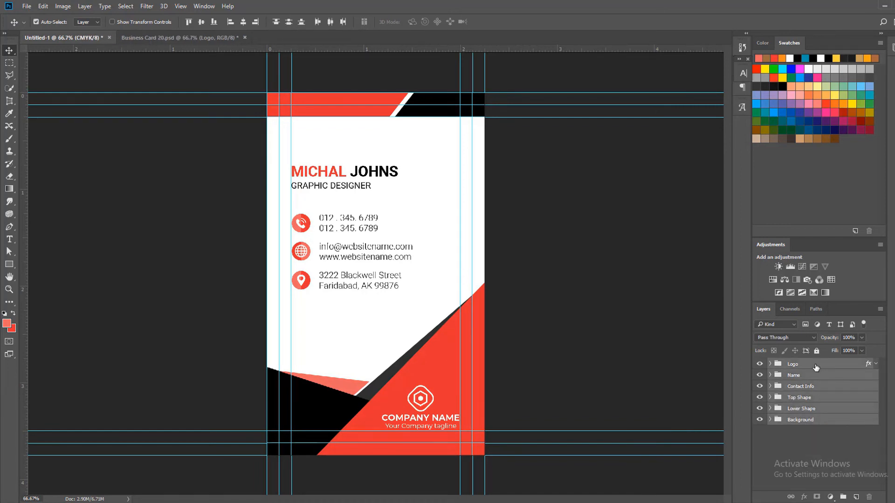
{"action": "key", "text": "ctrl+g"}
{"action": "double_click", "coordinate": [797, 364]}
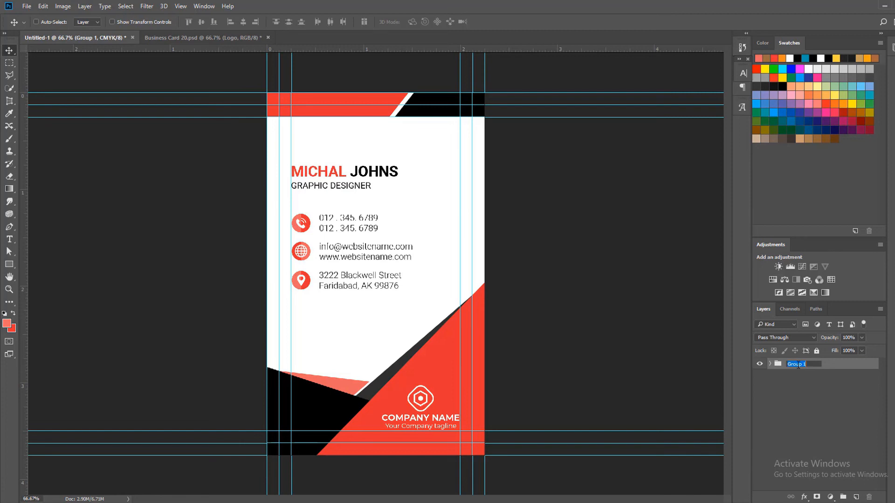
{"action": "type", "text": "Back Side"}
{"action": "key", "text": "Return"}
Duplicate the Back Side group and rename the copy Front Side
{"action": "key", "text": "ctrl+j"}
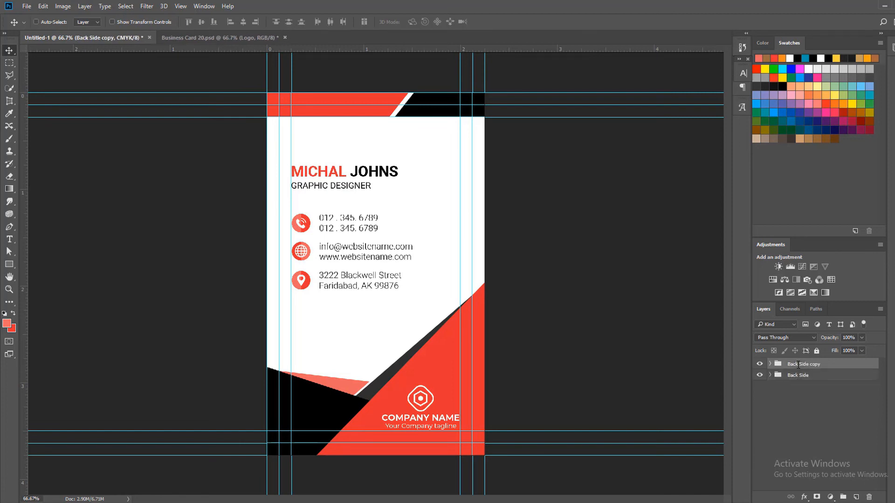
{"action": "double_click", "coordinate": [798, 365]}
{"action": "type", "text": "Front Side"}
{"action": "key", "text": "Return"}
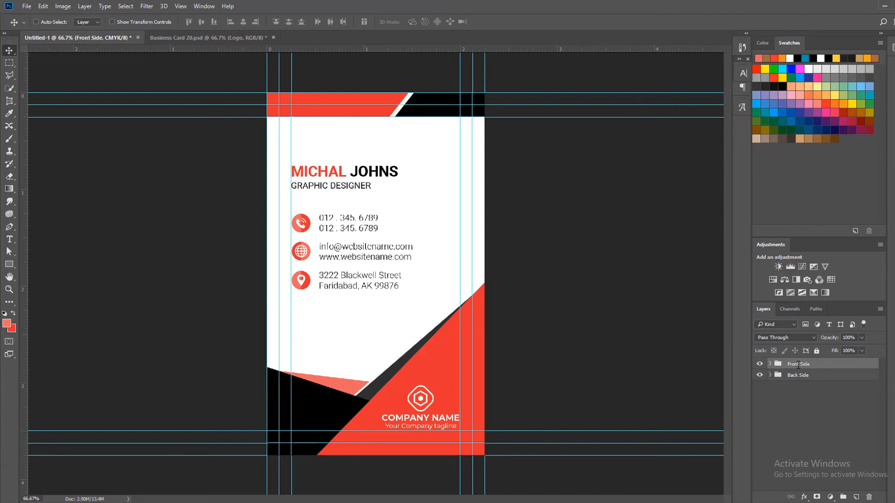
Expand the Front Side group and delete only its Name group, undoing any extra deletion
{"action": "left_click", "coordinate": [770, 365]}
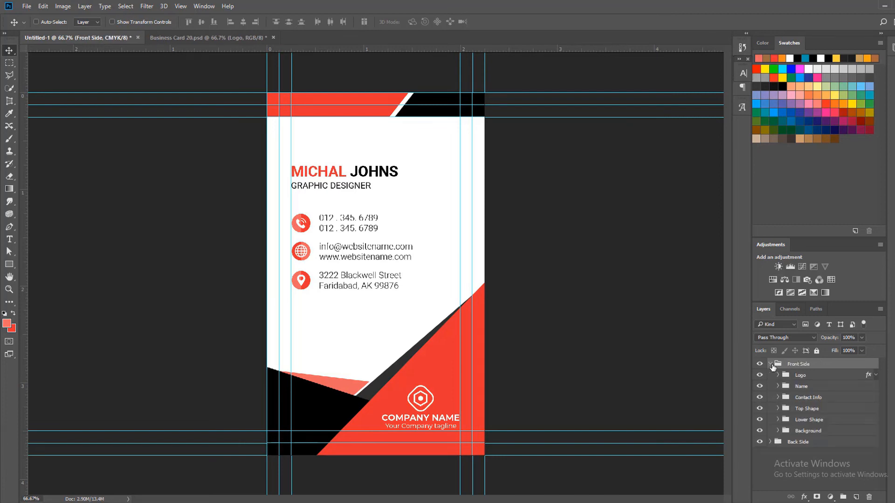
{"action": "left_click", "coordinate": [812, 388]}
{"action": "key", "text": "Delete"}
{"action": "key", "text": "Delete"}
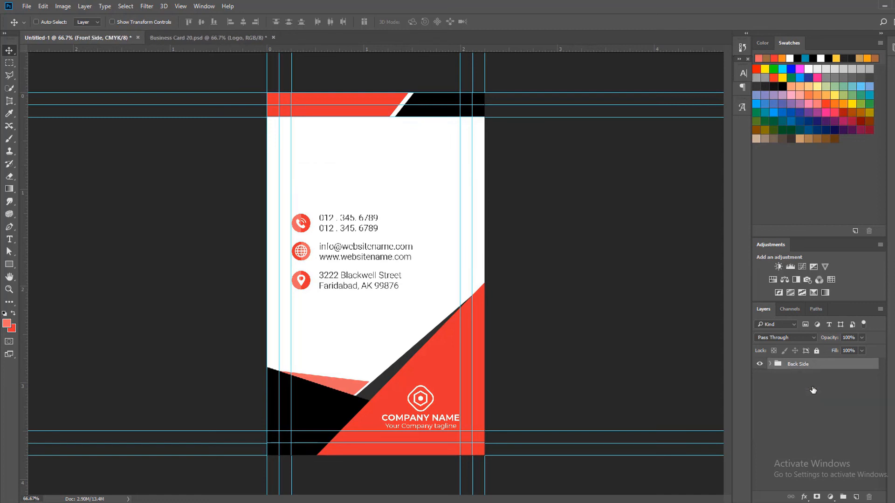
{"action": "key", "text": "ctrl+z"}
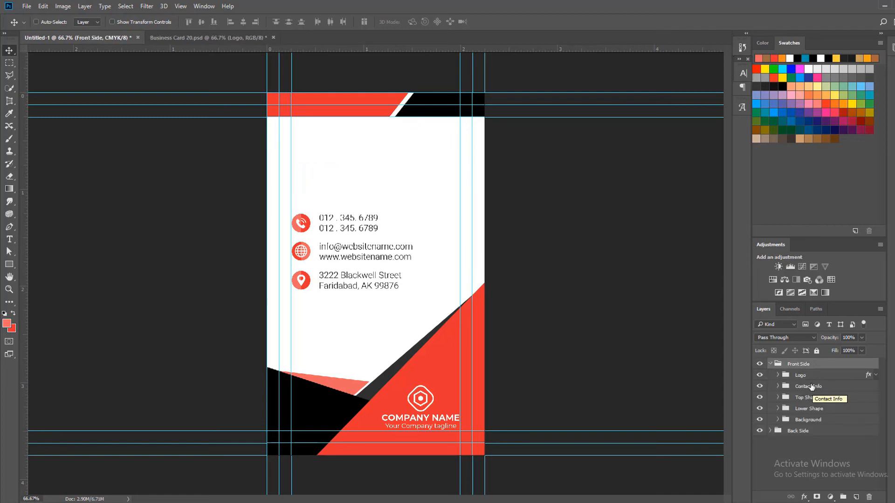
Delete the Contact Info, Top Shape and Lower Shape groups from the Front Side group
{"action": "left_click", "coordinate": [811, 387]}
{"action": "key", "text": "Delete"}
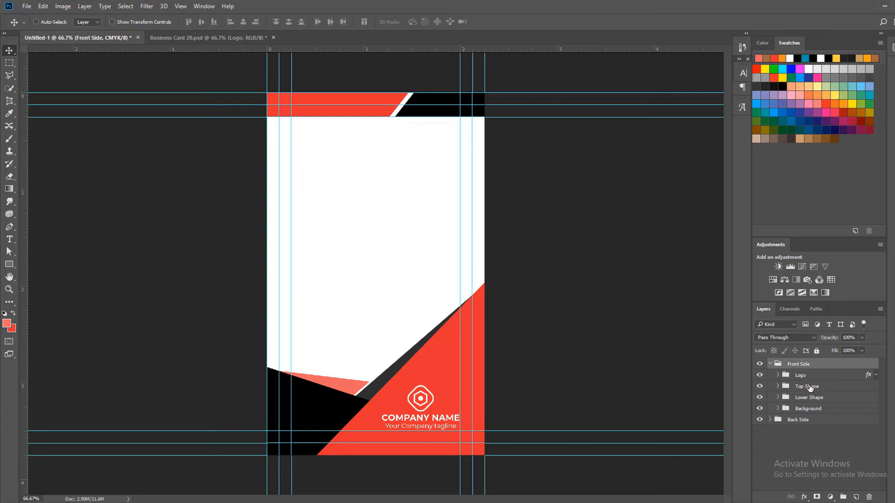
{"action": "left_click", "coordinate": [809, 388]}
{"action": "key", "text": "Delete"}
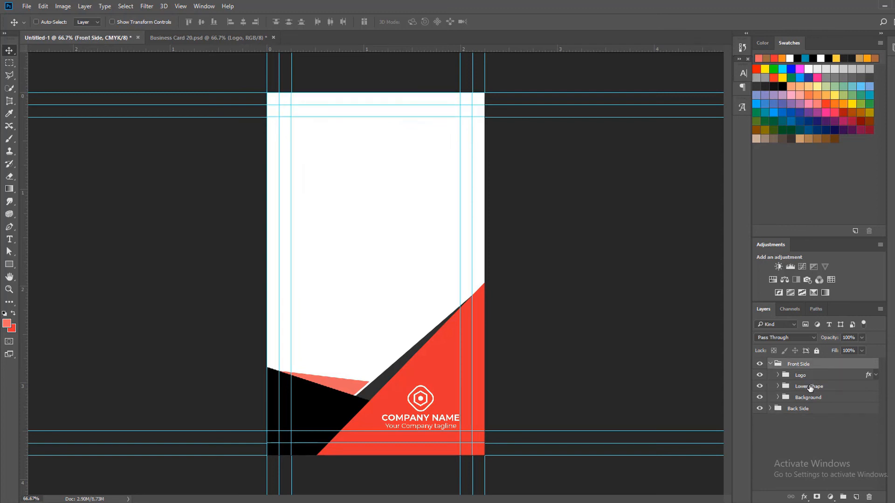
{"action": "left_click", "coordinate": [809, 386]}
{"action": "key", "text": "Delete"}
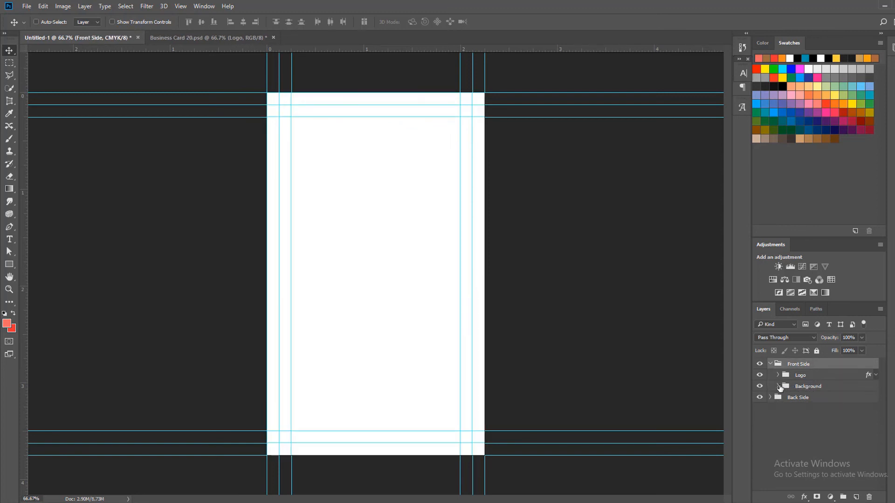
Change the Front Side's Background fill layer to the red of the current background colour, #da1f32
{"action": "left_click", "coordinate": [778, 386]}
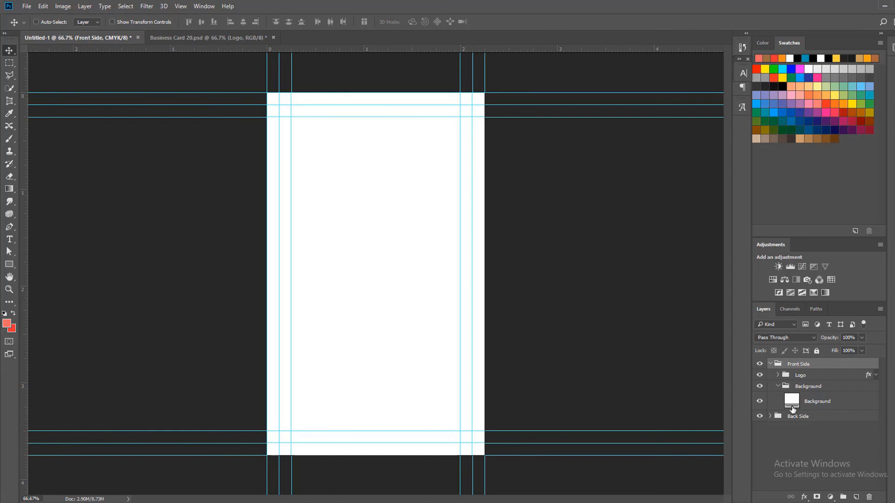
{"action": "double_click", "coordinate": [792, 408]}
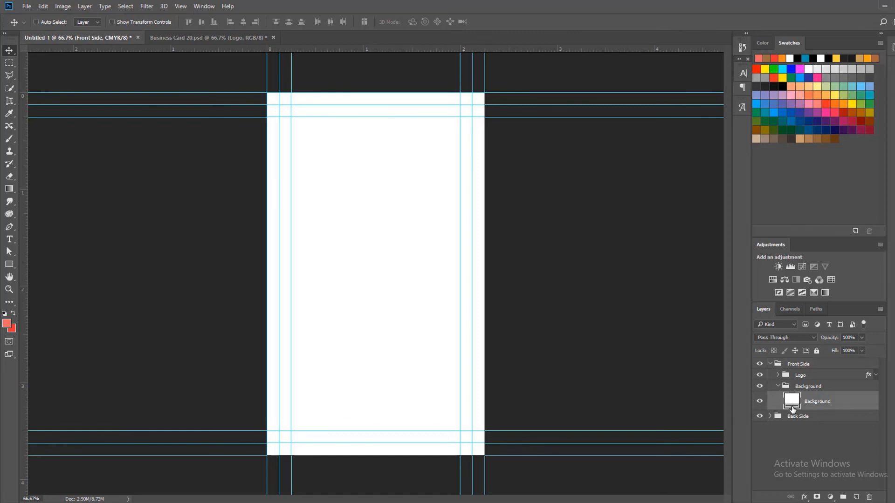
{"action": "left_click", "coordinate": [14, 329]}
{"action": "left_click", "coordinate": [881, 341]}
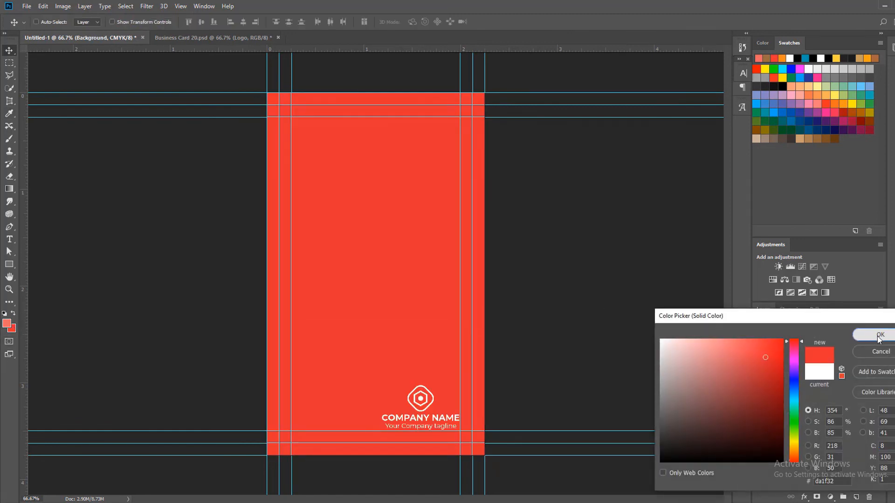
{"action": "left_click", "coordinate": [776, 387]}
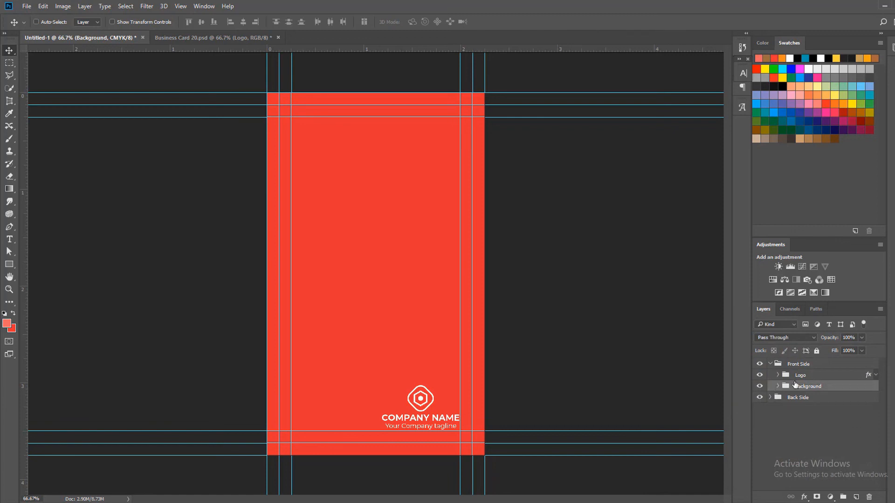
Centre the Front Side's Logo group vertically and horizontally on the whole canvas
{"action": "left_click", "coordinate": [798, 378]}
{"action": "key", "text": "ctrl+a"}
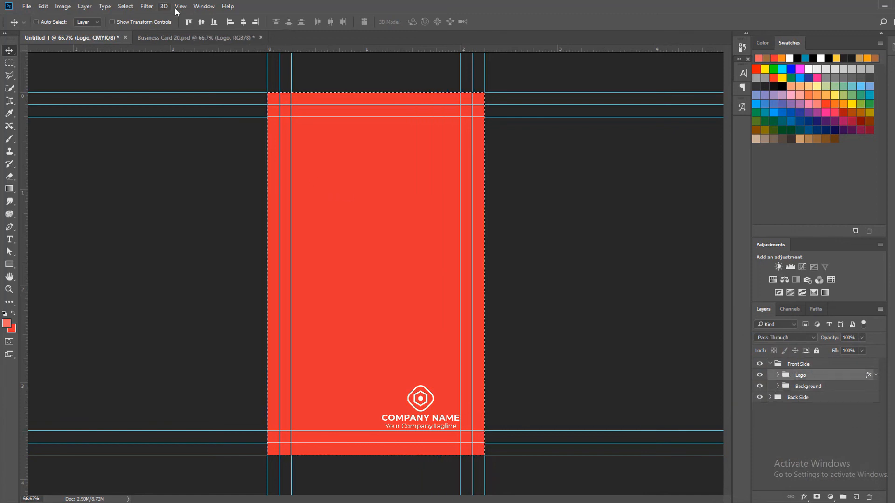
{"action": "left_click", "coordinate": [200, 22]}
{"action": "left_click", "coordinate": [243, 22]}
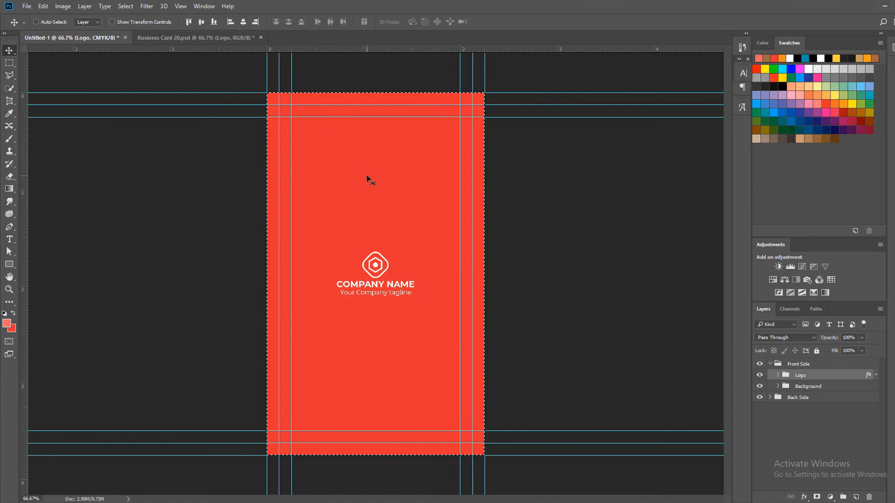
{"action": "key", "text": "ctrl+d"}
Scale the Front Side's Logo group proportionally to 135% in width and height
{"action": "key", "text": "ctrl+t"}
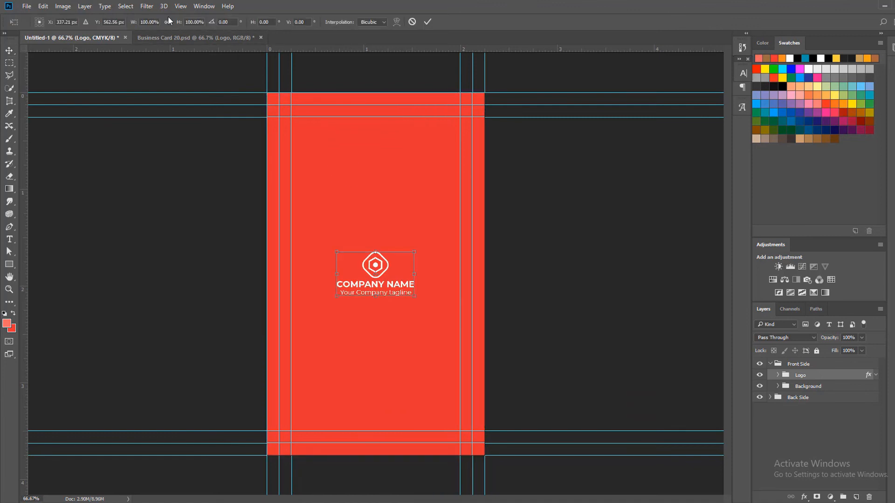
{"action": "key", "text": "Up"}
{"action": "key", "text": "Up"}
{"action": "key", "text": "Up"}
{"action": "key", "text": "Up"}
{"action": "key", "text": "Up"}
{"action": "key", "text": "Up"}
{"action": "key", "text": "Up"}
{"action": "key", "text": "Up"}
{"action": "key", "text": "Up"}
{"action": "key", "text": "Up"}
{"action": "key", "text": "Up"}
{"action": "key", "text": "Up"}
{"action": "key", "text": "Up"}
{"action": "key", "text": "Up"}
{"action": "key", "text": "Up"}
{"action": "key", "text": "Up"}
{"action": "key", "text": "Up"}
{"action": "key", "text": "Up"}
{"action": "key", "text": "Up"}
{"action": "key", "text": "Up"}
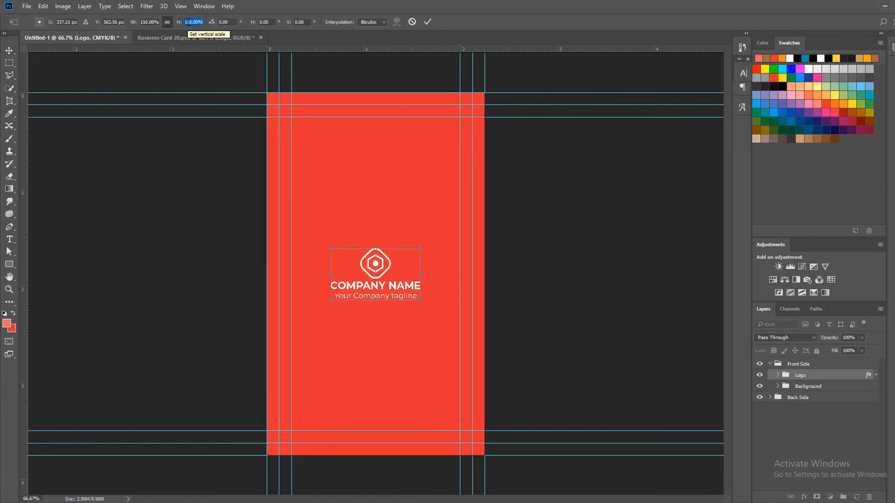
{"action": "key", "text": "Up"}
{"action": "key", "text": "Up"}
{"action": "key", "text": "Up"}
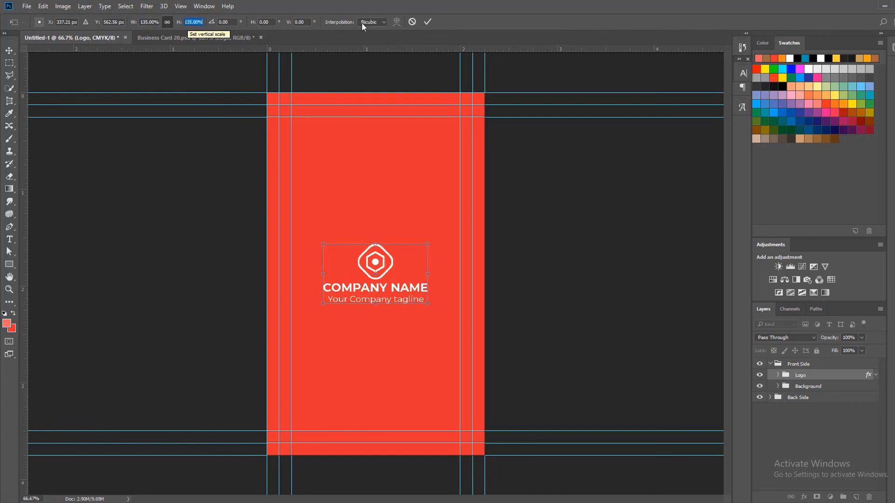
{"action": "left_click", "coordinate": [428, 22]}
Draw a rectangle about 1136 x 316 px across the lower part of the front side, extending past the card edges
{"action": "left_click", "coordinate": [10, 264]}
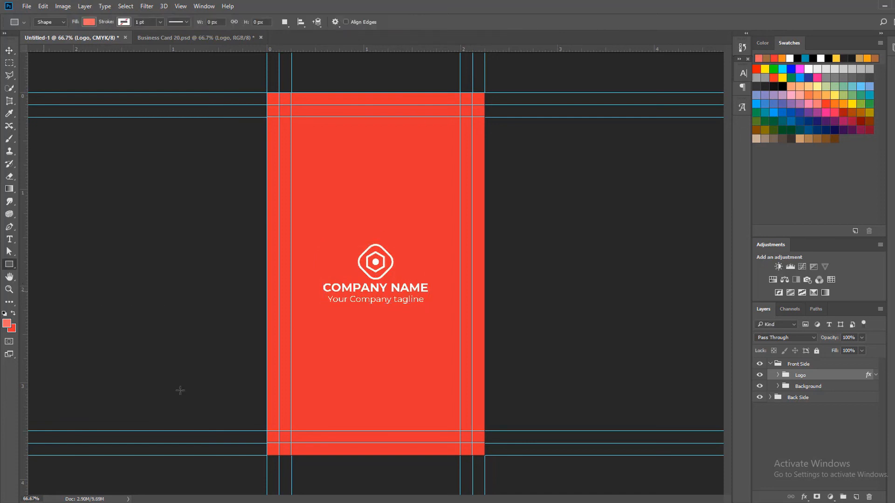
{"action": "left_click_drag", "start_coordinate": [200, 387], "coordinate": [566, 489]}
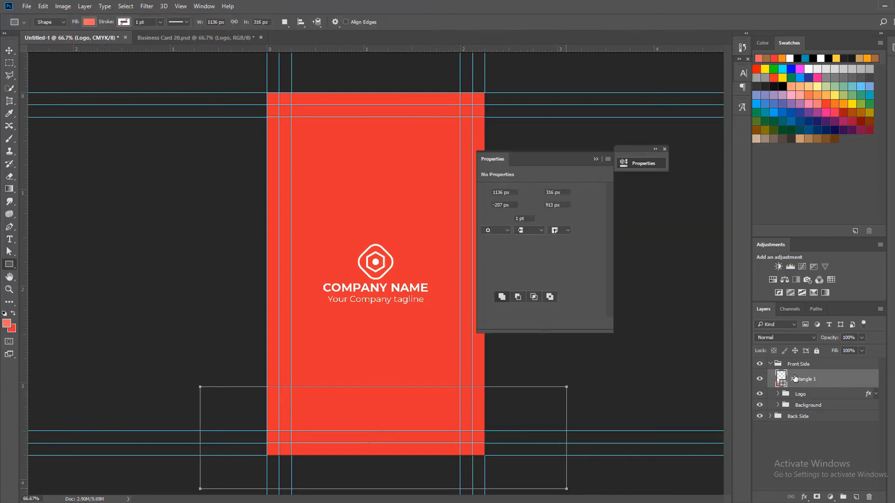
Fill the new rectangle with black sampled from the Back Side's upper shape, keeping the Front Side group shown
{"action": "left_click", "coordinate": [772, 365]}
{"action": "left_click", "coordinate": [760, 364]}
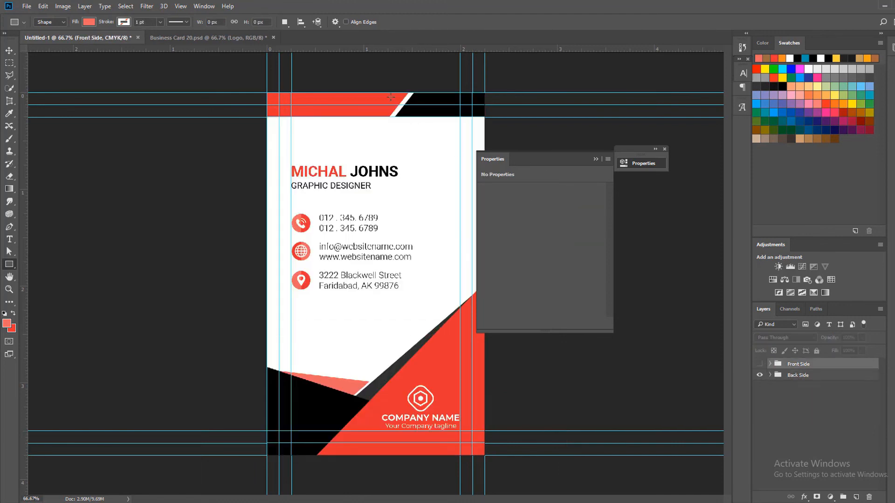
{"action": "key", "text": "i"}
{"action": "left_click", "coordinate": [445, 96]}
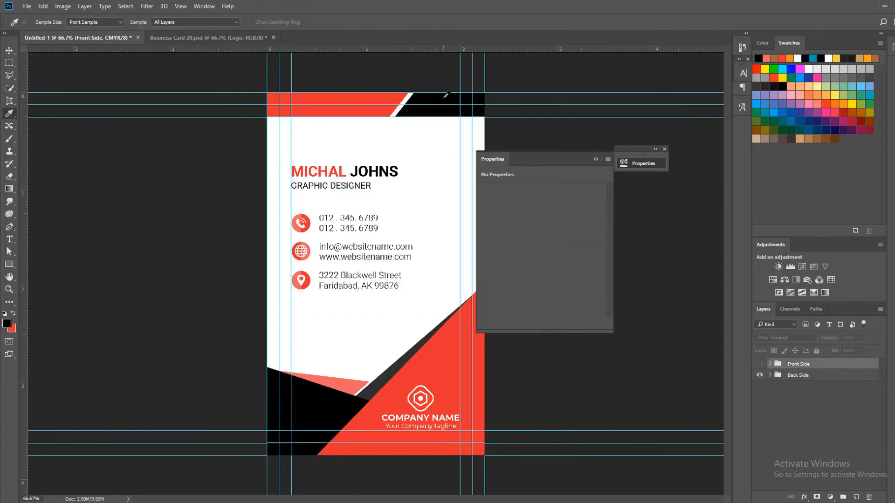
{"action": "left_click", "coordinate": [760, 364]}
{"action": "left_click", "coordinate": [770, 364]}
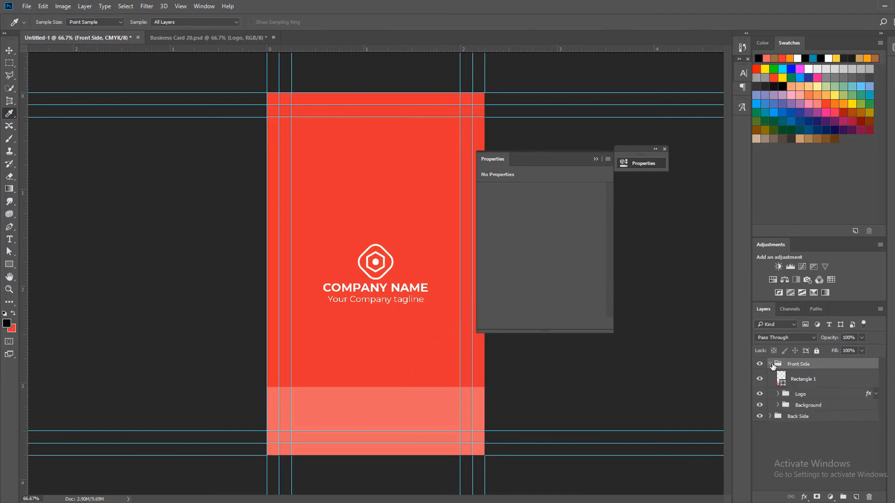
{"action": "double_click", "coordinate": [783, 384]}
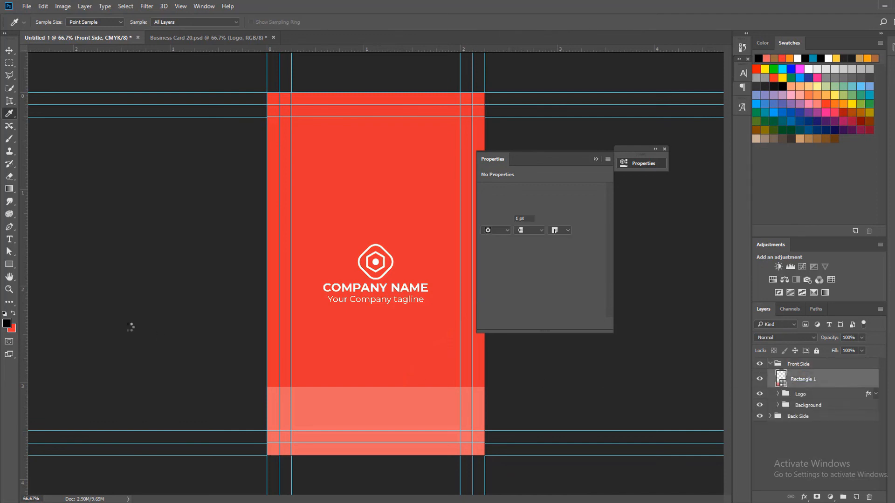
{"action": "left_click", "coordinate": [16, 322]}
{"action": "left_click", "coordinate": [881, 335]}
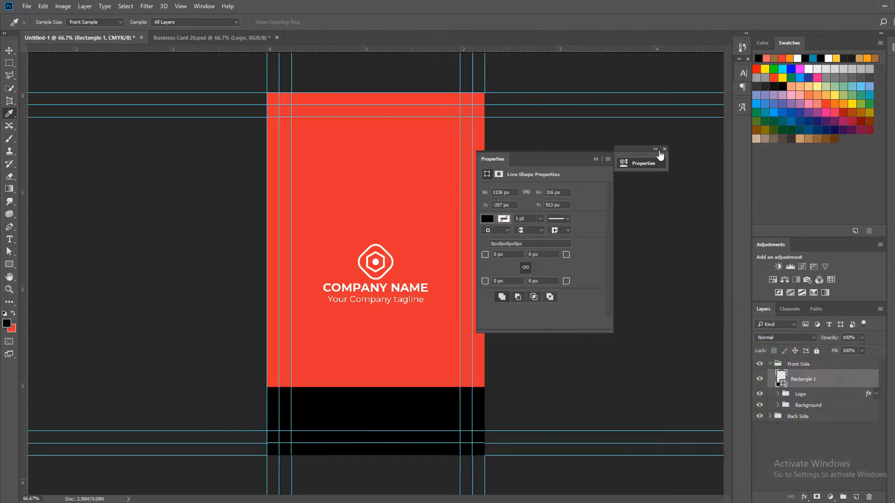
{"action": "left_click", "coordinate": [665, 149]}
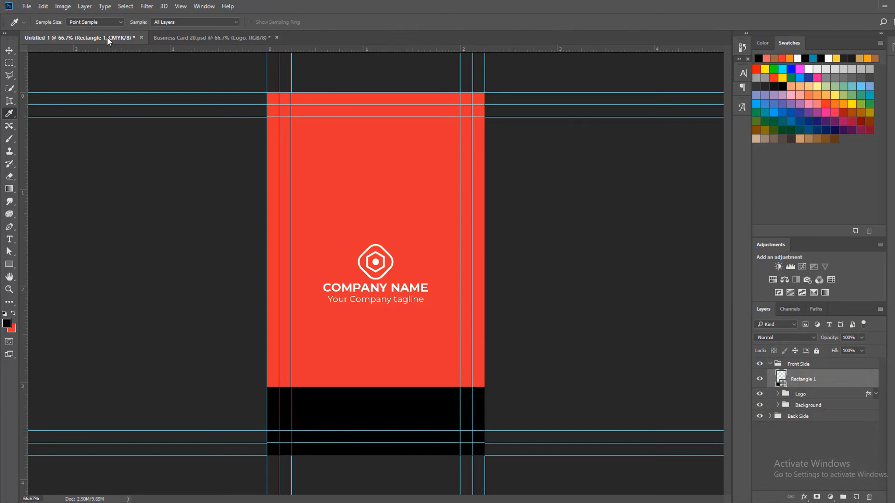
Copy the website group and QR Code Place Here layer from Business Card 20.psd into the Front Side group, and close that source document
{"action": "left_click_drag", "start_coordinate": [107, 37], "coordinate": [122, 6]}
{"action": "key", "text": "v"}
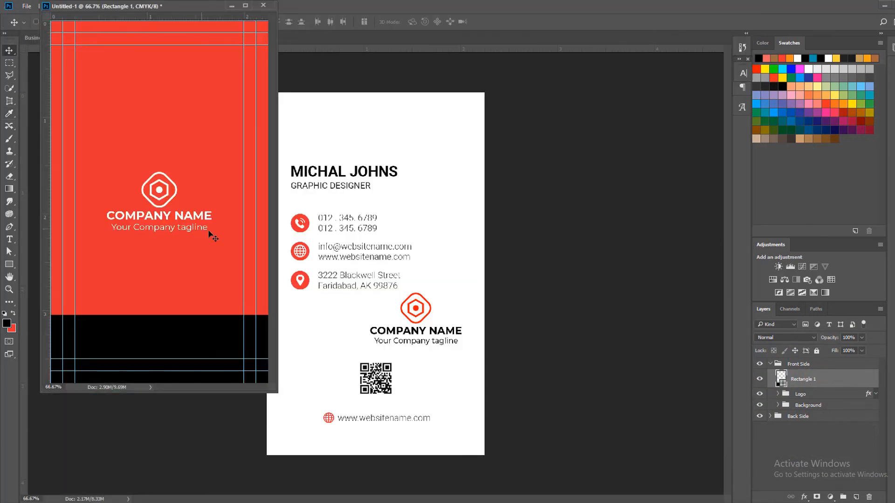
{"action": "left_click_drag", "start_coordinate": [179, 3], "coordinate": [242, 34]}
{"action": "left_click_drag", "start_coordinate": [101, 37], "coordinate": [145, 32]}
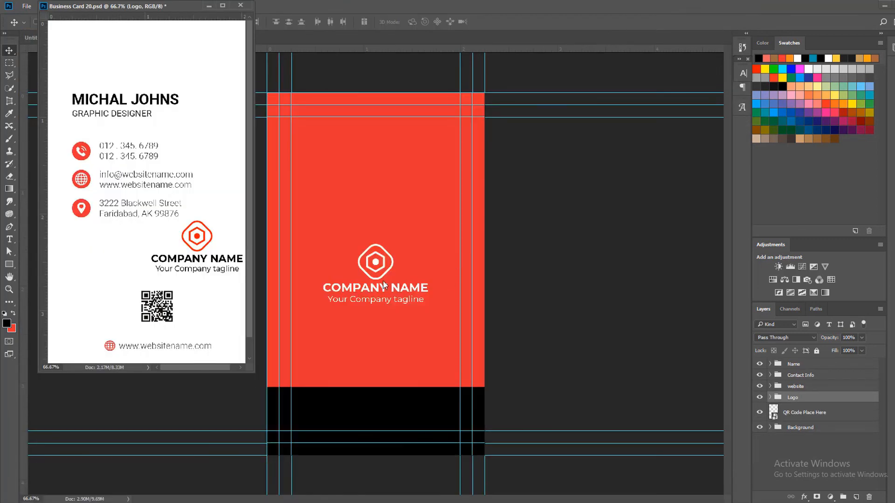
{"action": "left_click", "coordinate": [816, 413]}
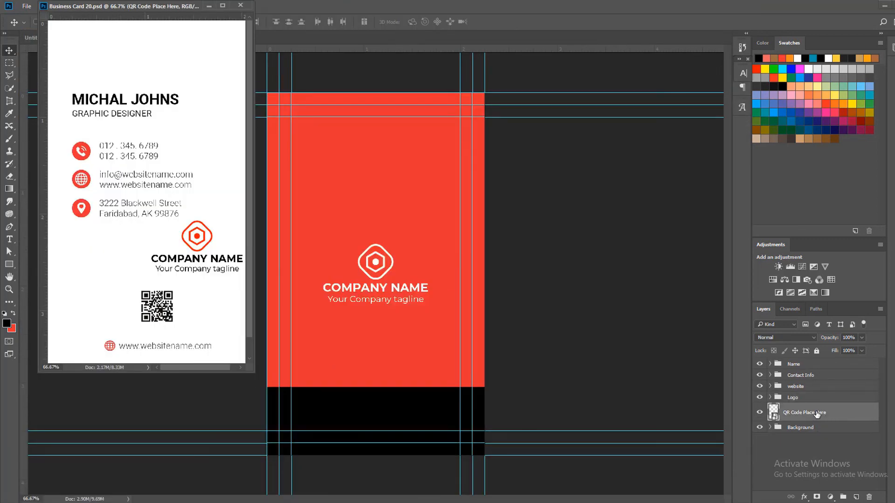
{"action": "left_click", "coordinate": [817, 386], "text": "ctrl"}
{"action": "left_click_drag", "start_coordinate": [834, 412], "coordinate": [386, 371]}
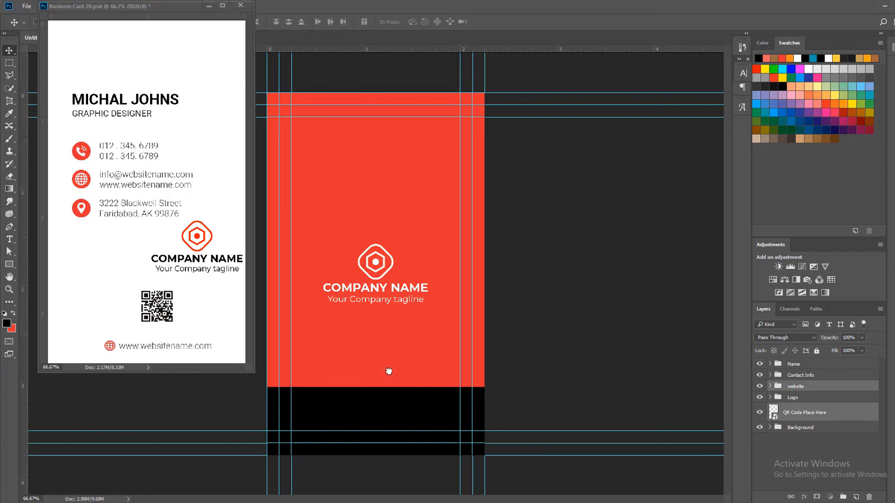
{"action": "left_click", "coordinate": [242, 5]}
{"action": "left_click", "coordinate": [466, 191]}
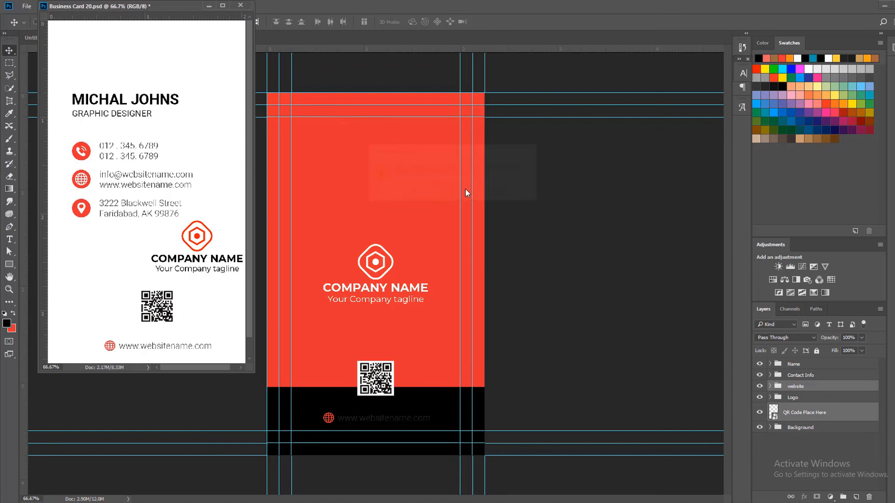
Change the website address text in the Front Side's website group to white, #ffffff, sampled from the logo
{"action": "key", "text": "z"}
{"action": "left_click", "coordinate": [390, 366]}
{"action": "key", "text": "v"}
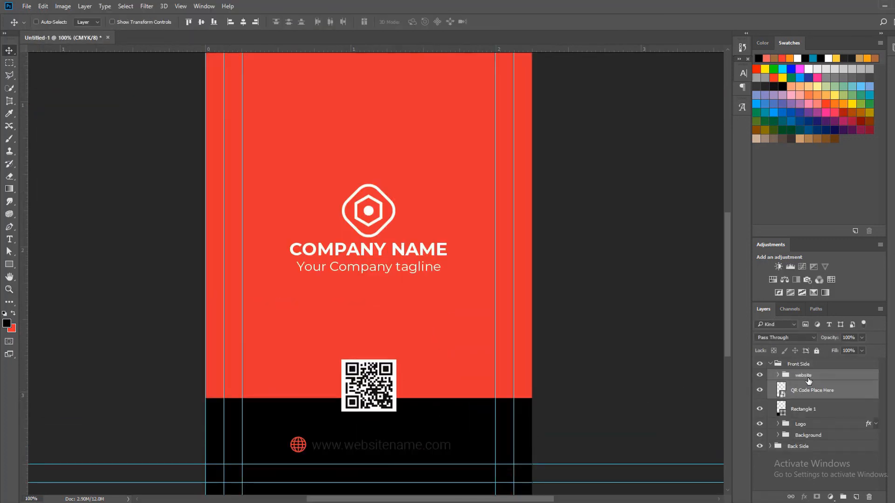
{"action": "key", "text": "ctrl+bracketleft"}
{"action": "key", "text": "ctrl+bracketright"}
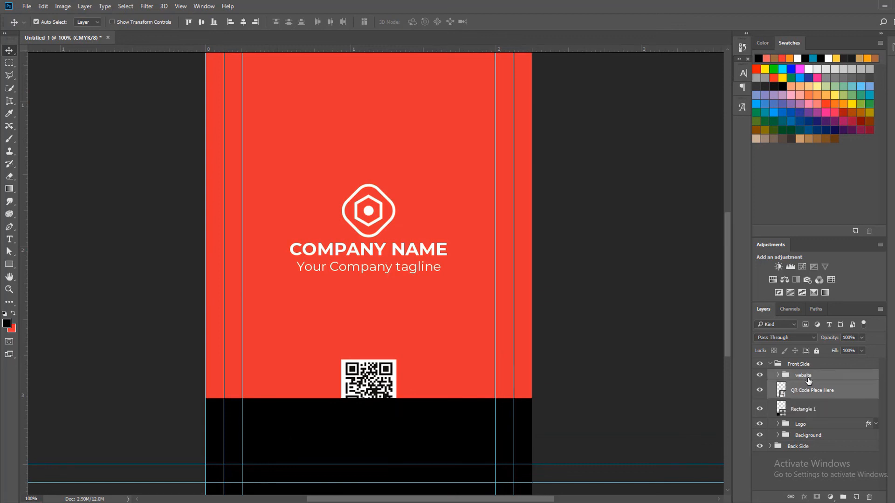
{"action": "left_click", "coordinate": [809, 380]}
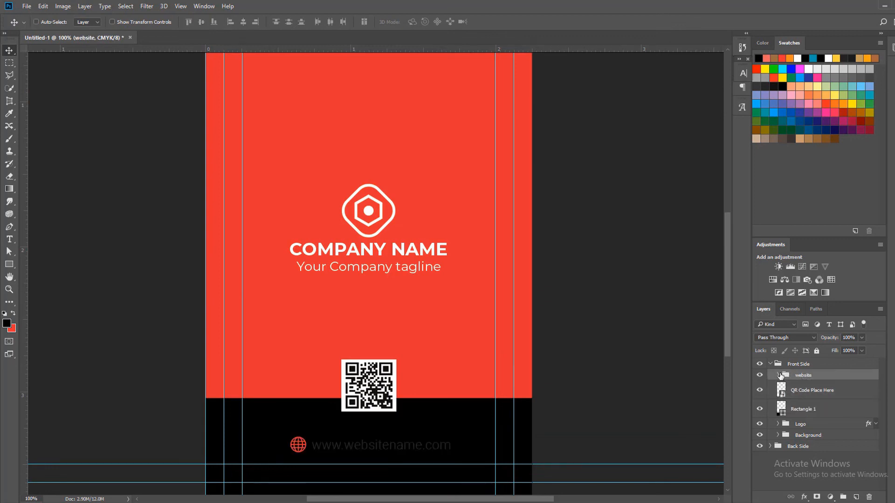
{"action": "left_click", "coordinate": [779, 375]}
{"action": "double_click", "coordinate": [792, 411]}
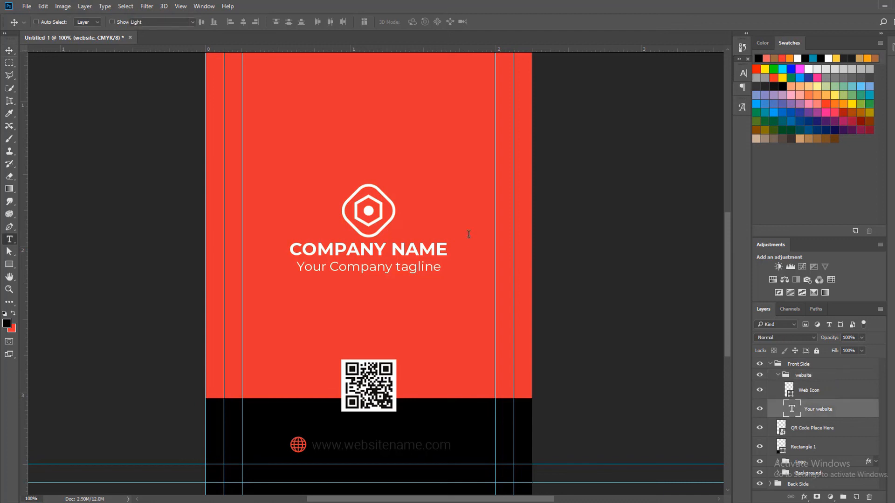
{"action": "left_click", "coordinate": [370, 22]}
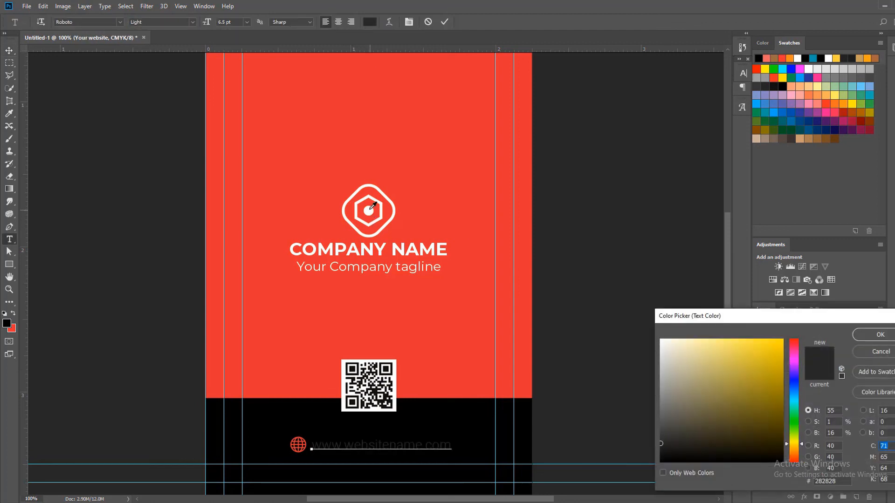
{"action": "left_click", "coordinate": [370, 208]}
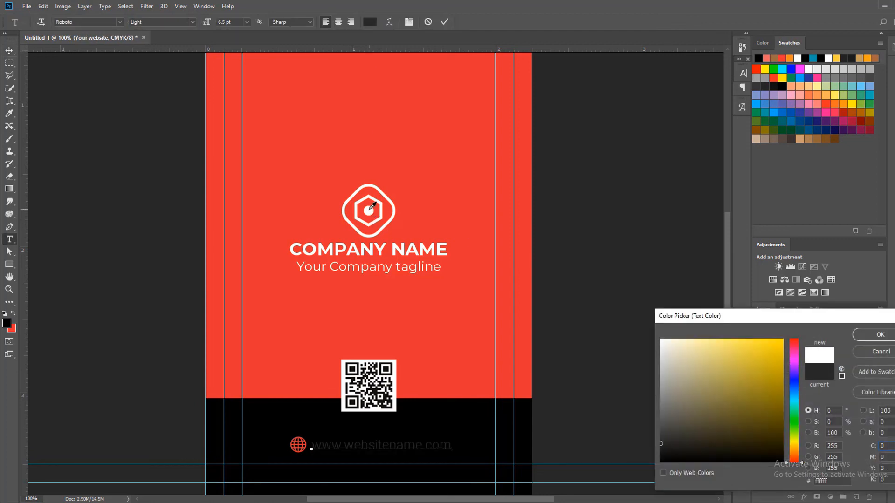
{"action": "left_click", "coordinate": [876, 334]}
{"action": "key", "text": "ctrl+Return"}
{"action": "key", "text": "v"}
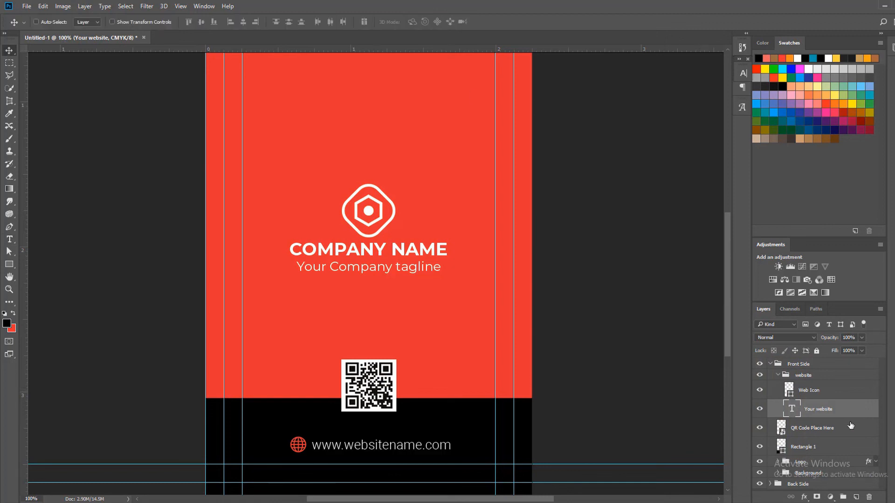
Collapse the website group and centre it horizontally on the whole canvas
{"action": "left_click", "coordinate": [779, 375]}
{"action": "left_click", "coordinate": [792, 375]}
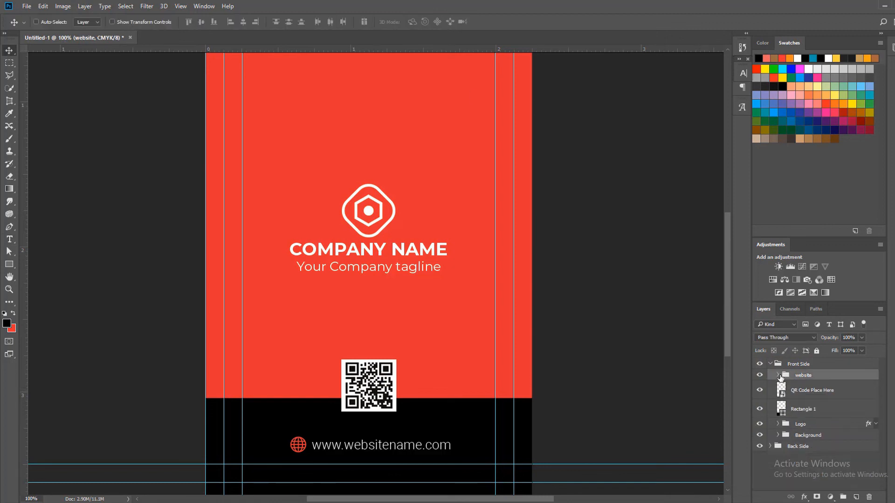
{"action": "key", "text": "ctrl+a"}
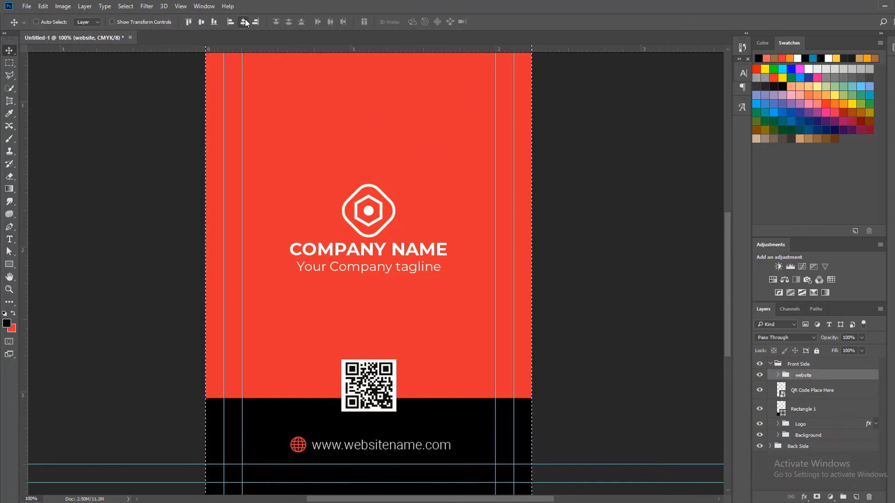
{"action": "left_click", "coordinate": [245, 21]}
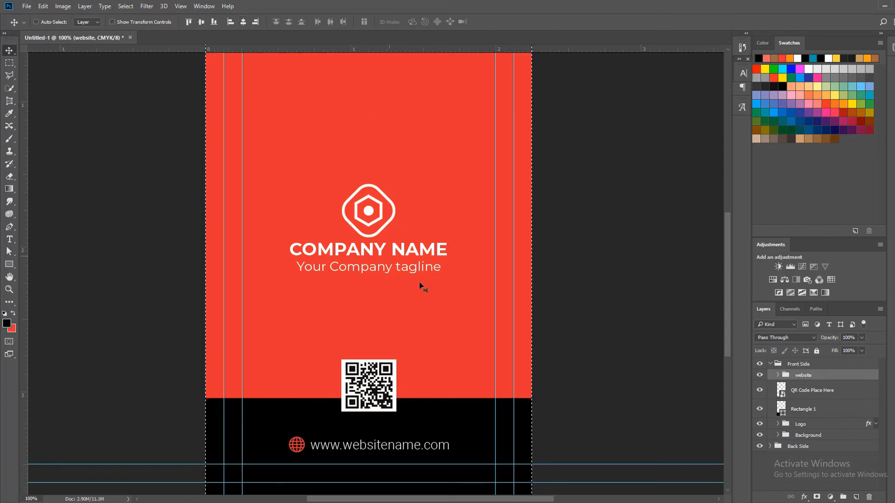
Scale the QR Code Place Here layer with linked proportions to 105.17% in width and height
{"action": "left_click", "coordinate": [809, 391]}
{"action": "key", "text": "ctrl+t"}
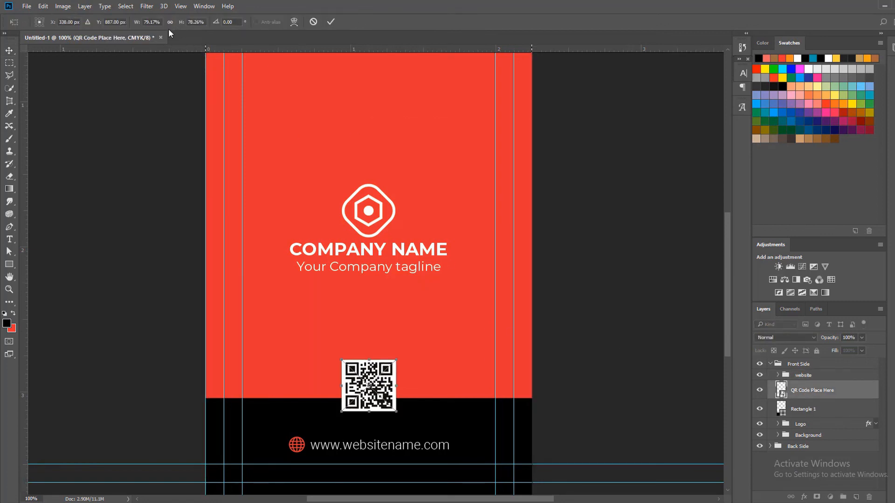
{"action": "left_click", "coordinate": [169, 22]}
{"action": "left_click", "coordinate": [189, 22]}
{"action": "scroll", "coordinate": [189, 22], "scroll_direction": "up", "scroll_amount": 14}
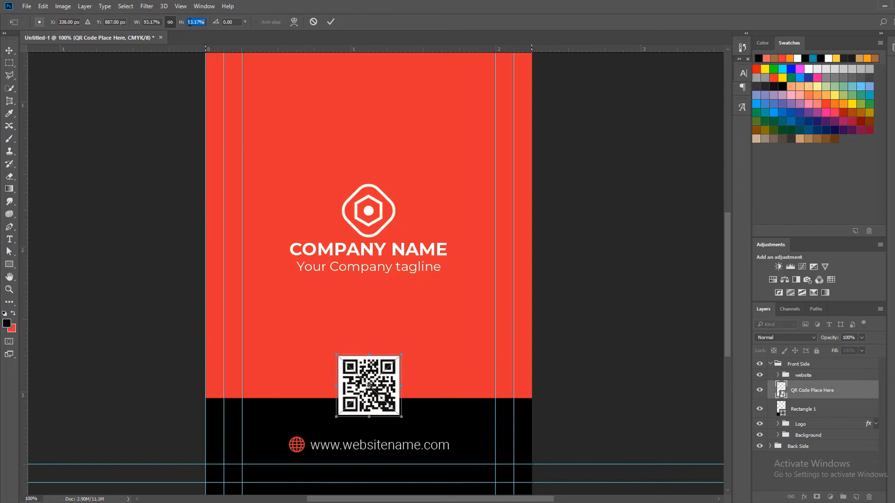
{"action": "scroll", "coordinate": [190, 21], "scroll_direction": "up", "scroll_amount": 12}
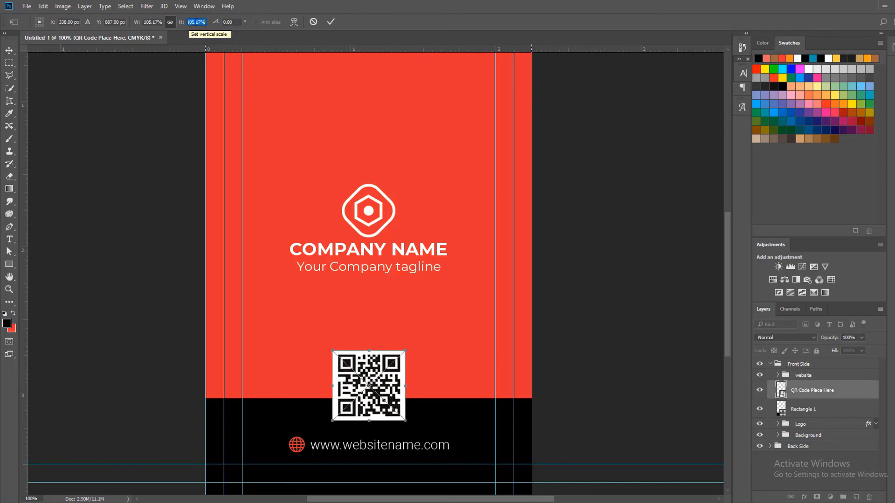
{"action": "left_click", "coordinate": [330, 23]}
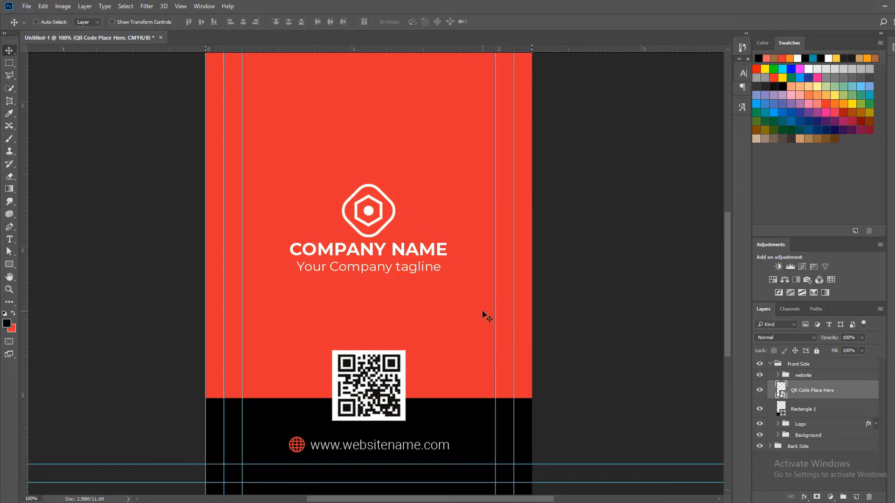
Hide the guides to show the whole front side without them
{"action": "key", "text": "z"}
{"action": "left_click", "coordinate": [412, 272], "text": "alt"}
{"action": "left_click", "coordinate": [412, 272], "text": "alt"}
{"action": "key", "text": "v"}
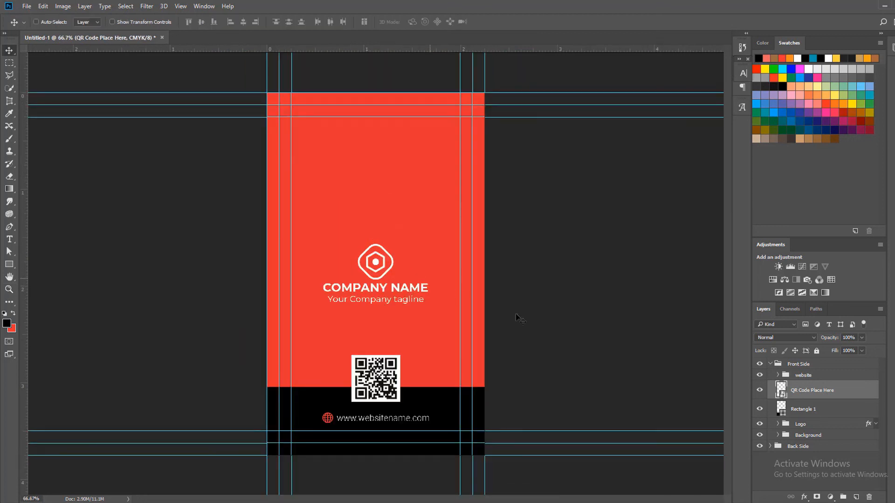
{"action": "key", "text": "ctrl+semicolon"}
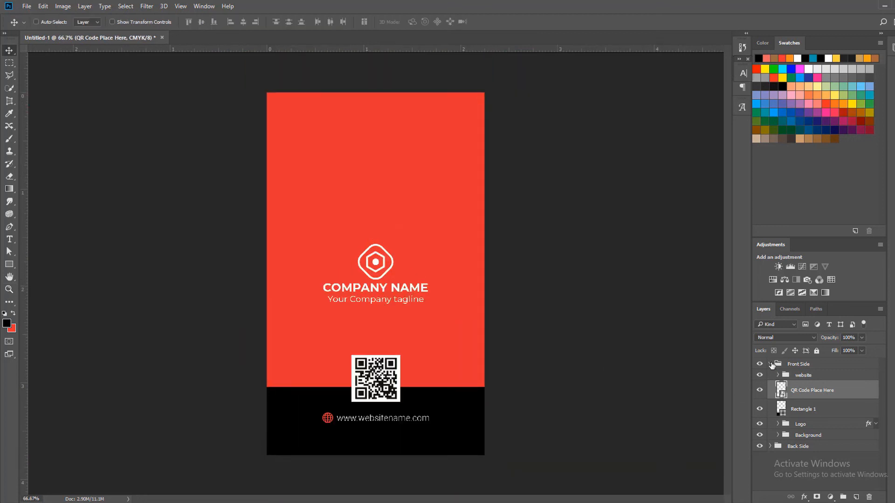
Collapse the Front Side group and toggle its visibility to compare the front and back of the card
{"action": "left_click", "coordinate": [770, 364]}
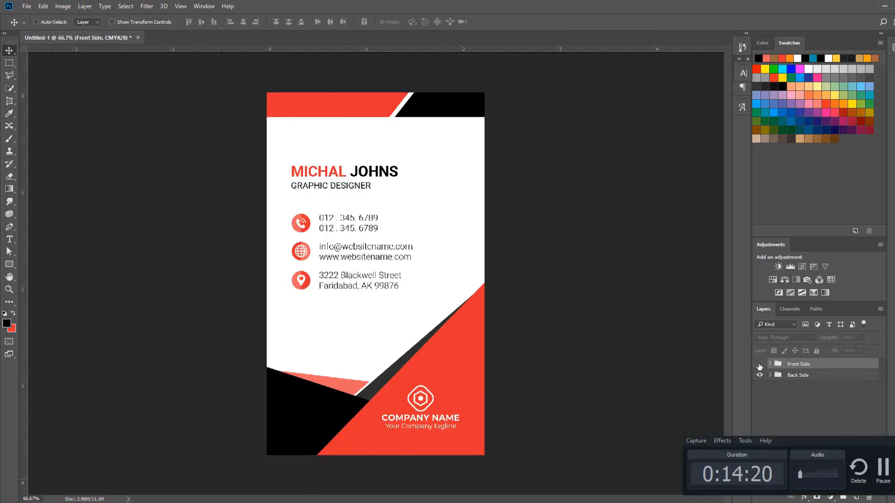
{"action": "left_click", "coordinate": [759, 365]}
{"action": "left_click", "coordinate": [759, 364]}
{"action": "left_click", "coordinate": [759, 365]}
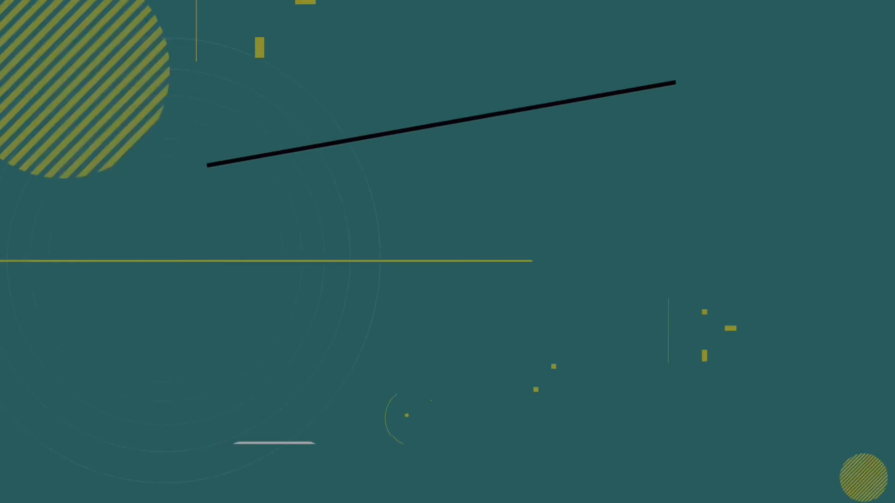